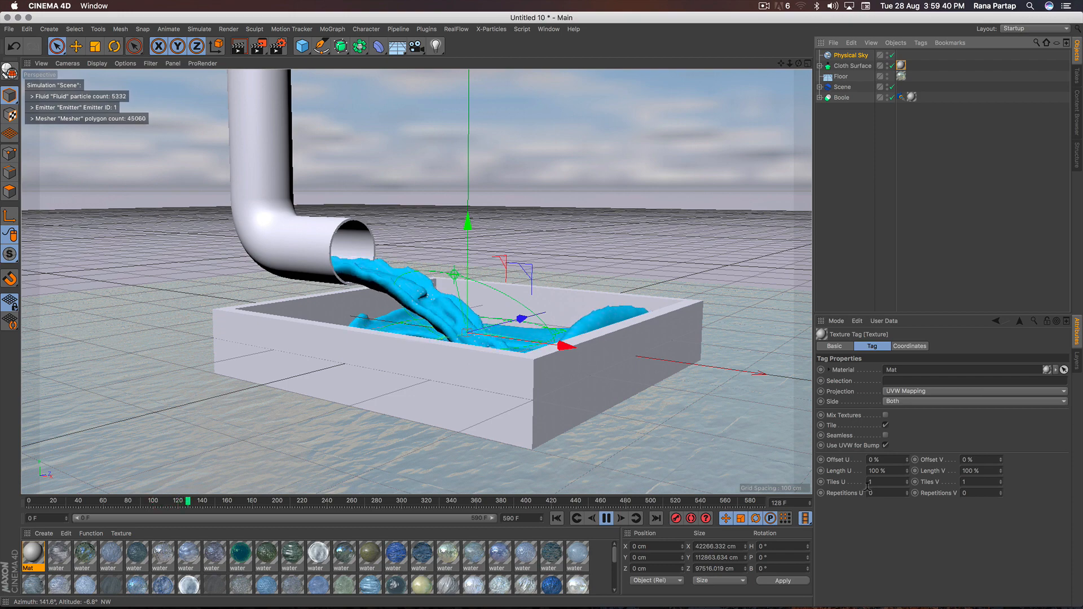
Stop the fluid simulation playback and render the current perspective view of the pipe and tray
click(609, 521)
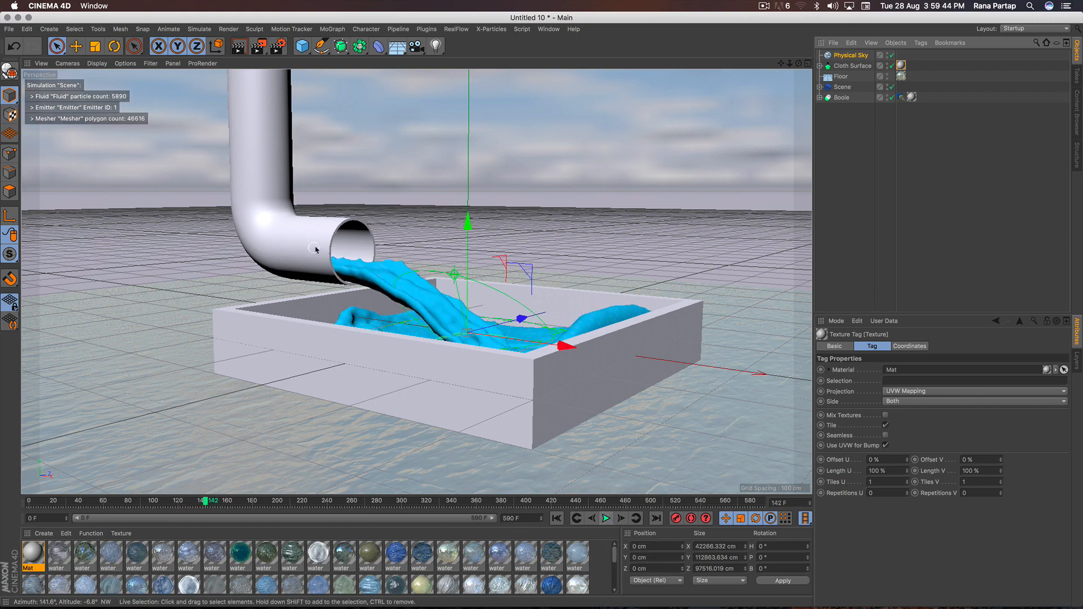
click(238, 46)
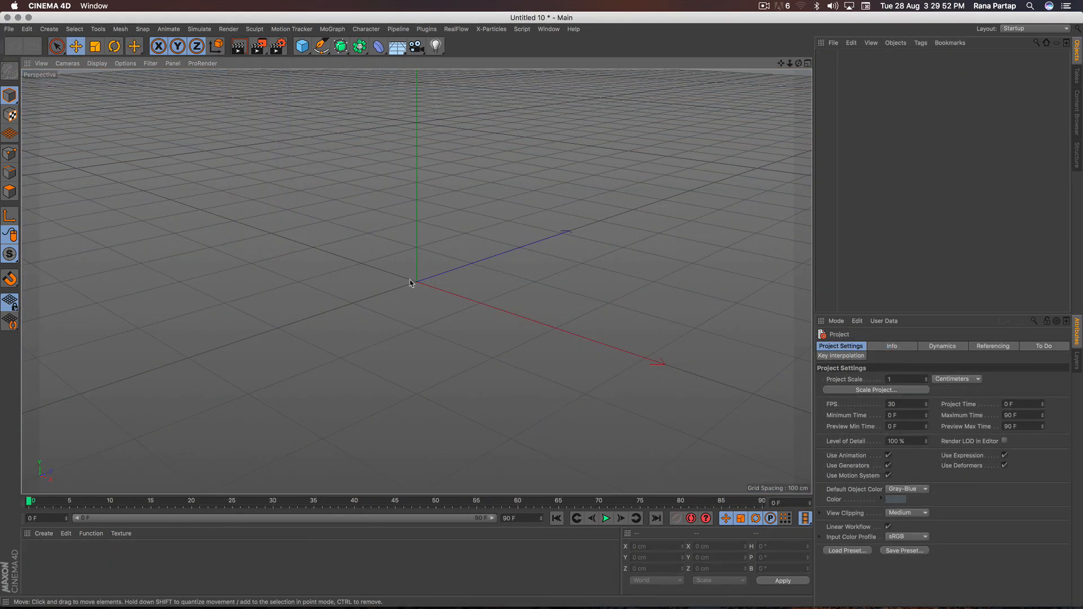
Add a cube primitive, flatten it to about 52 cm high, and set its X and Z sizes to 400 cm
click(303, 46)
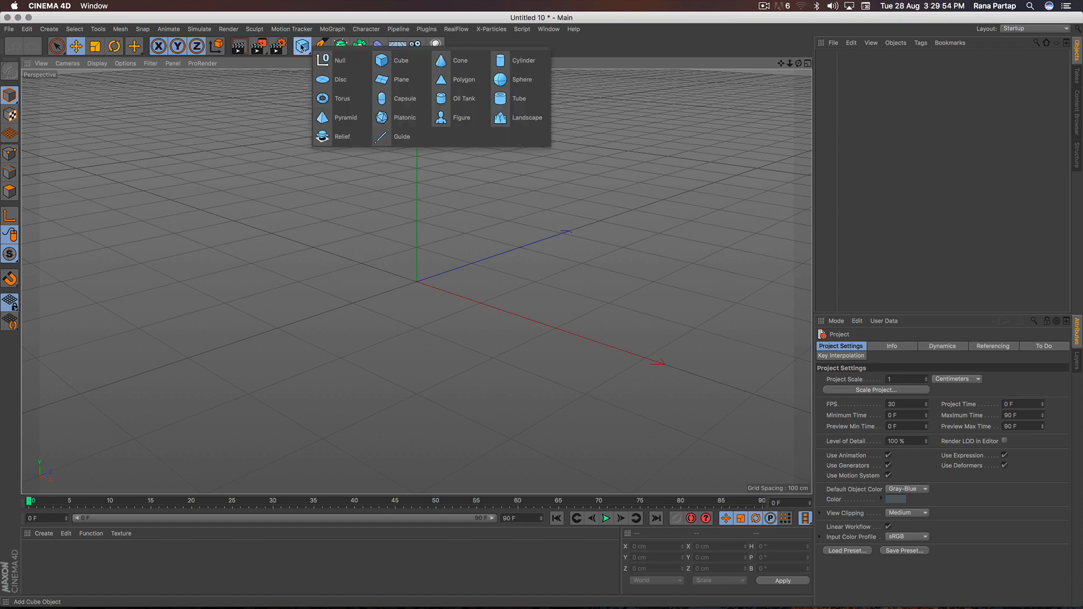
click(387, 70)
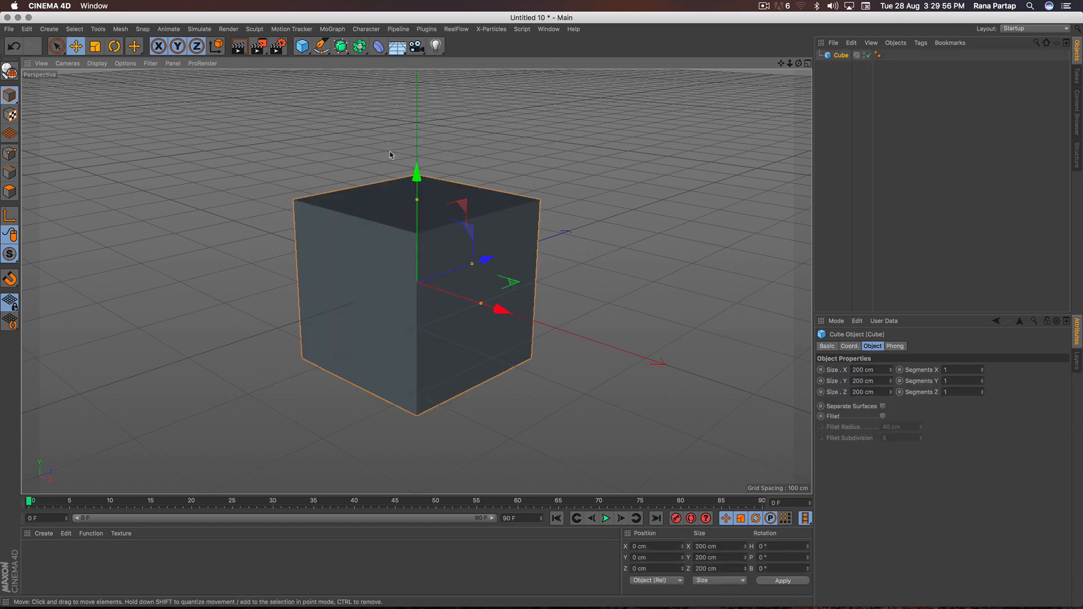
drag(418, 205, 416, 267)
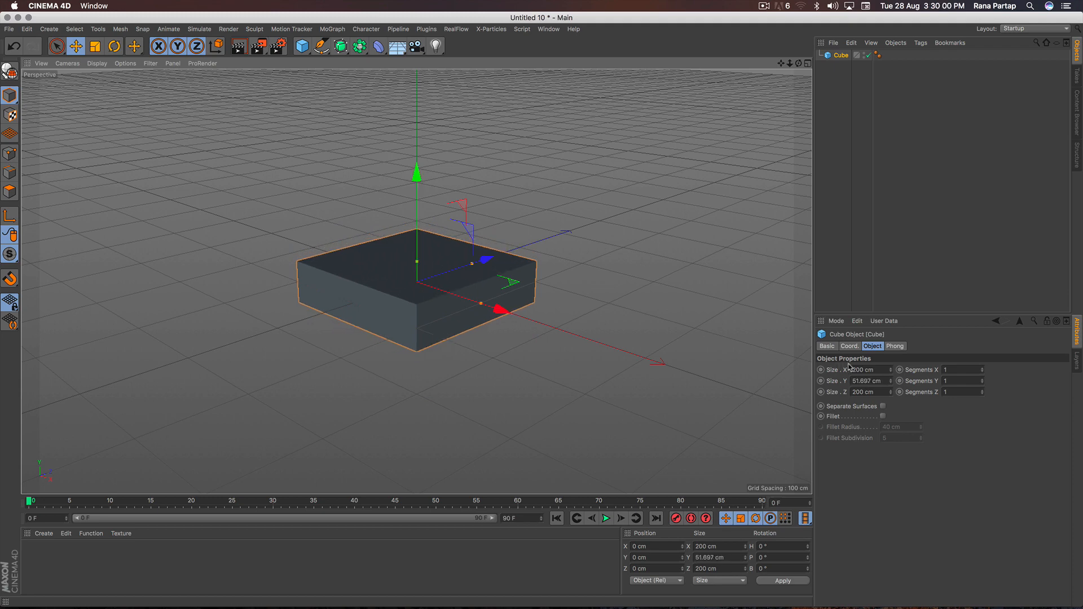
click(848, 370)
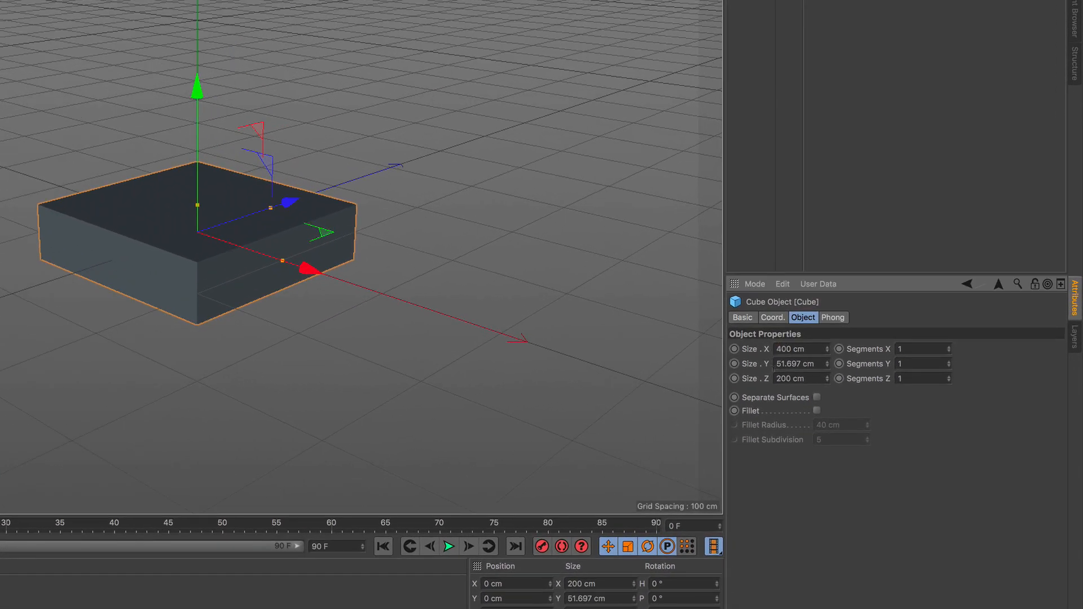
text(4)
key(Return)
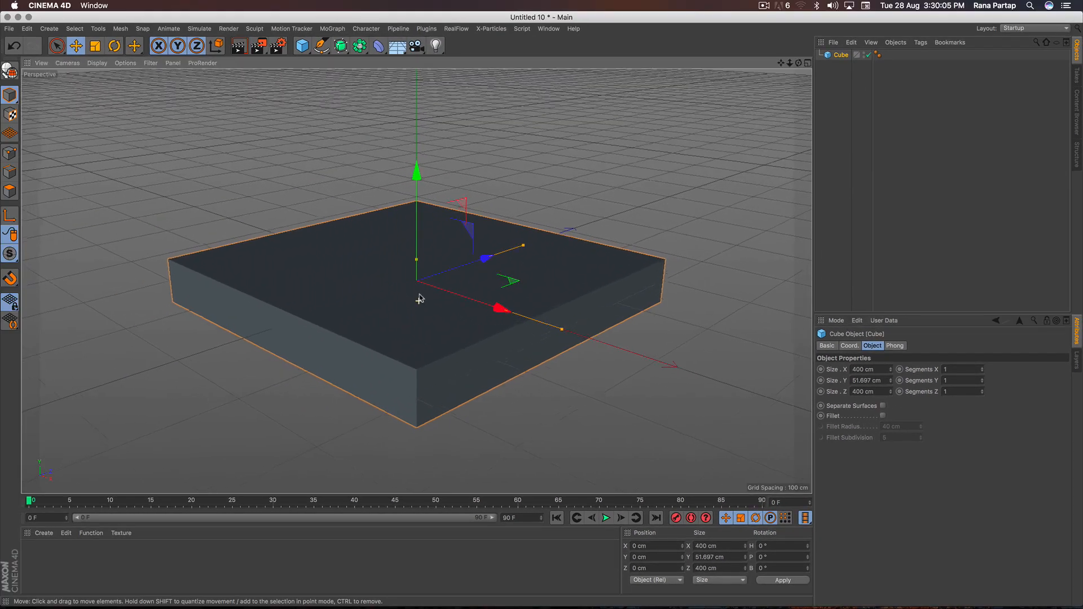
Duplicate the flattened cube in place by copying and pasting it
alt+drag(419, 299, 417, 308)
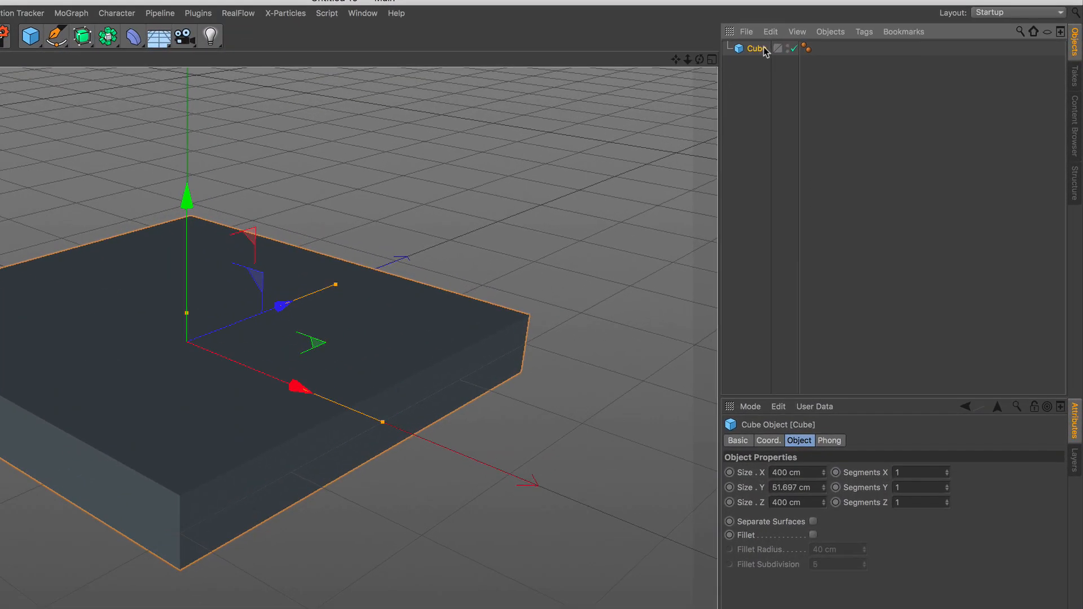
click(851, 42)
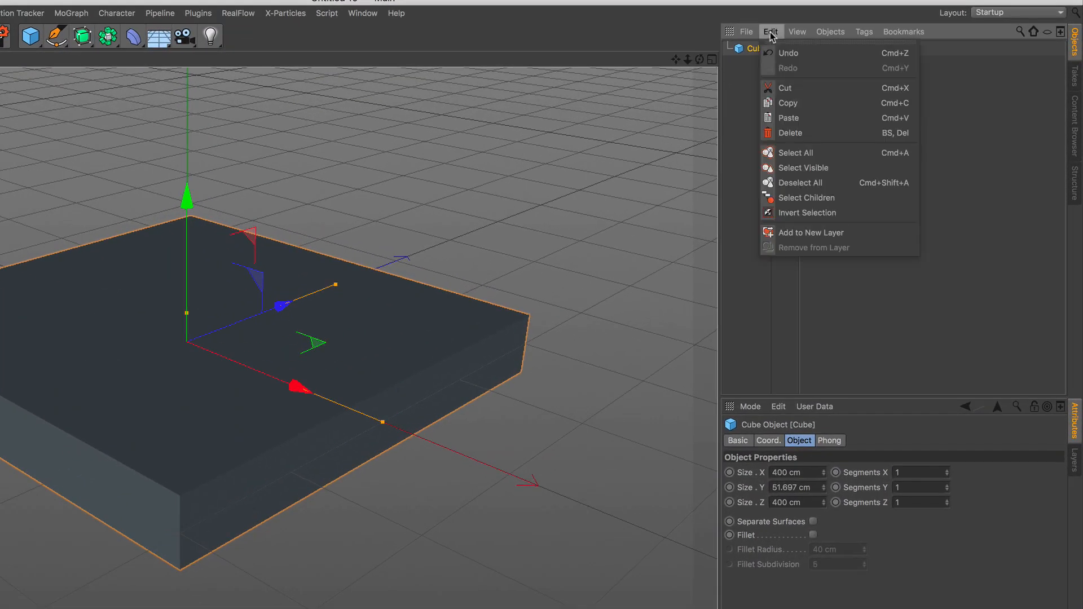
click(810, 102)
click(770, 32)
click(810, 118)
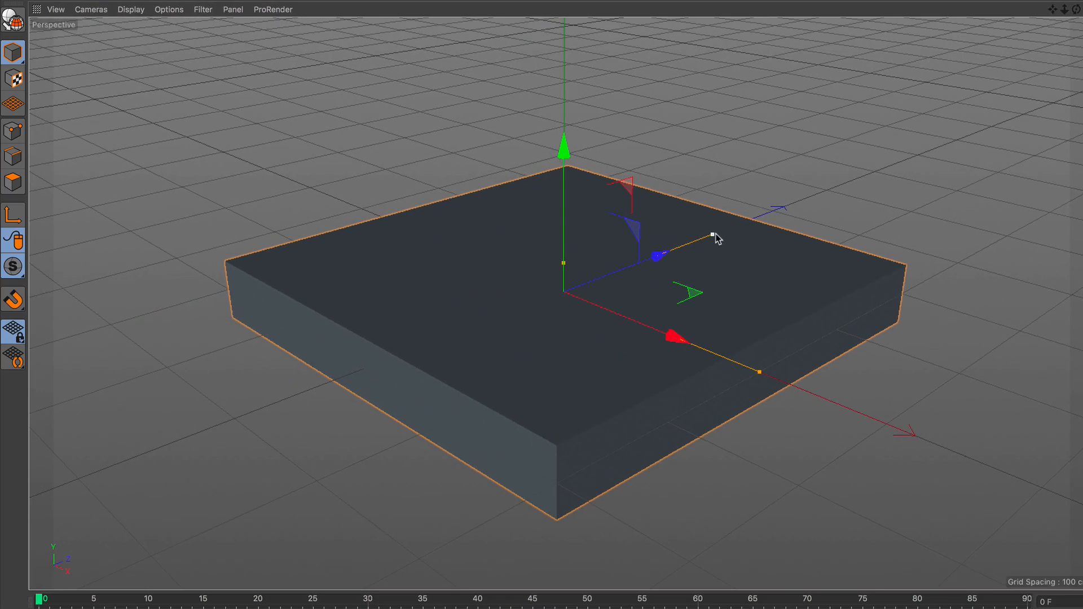
Resize the duplicate cube to about 366 cm in X, 65 cm in Y and 369 cm in Z
drag(713, 235, 703, 240)
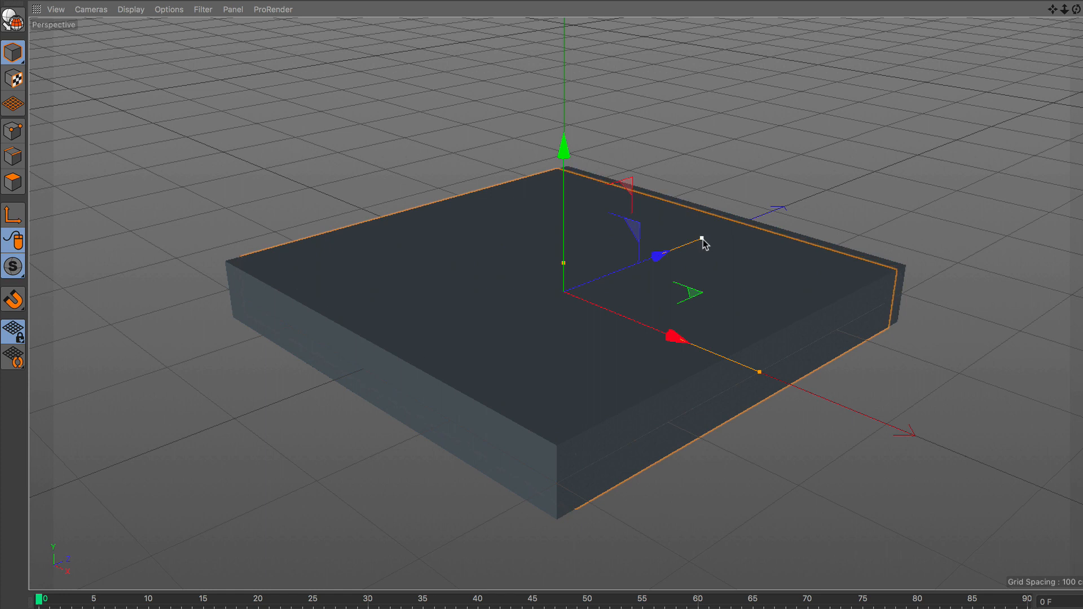
drag(759, 371, 741, 365)
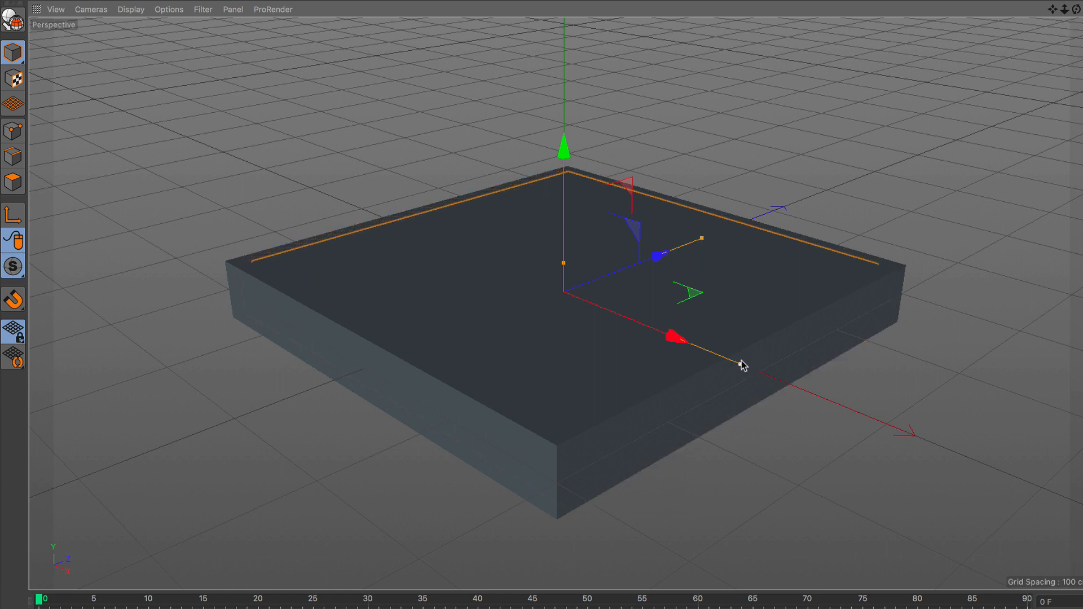
drag(566, 265, 566, 258)
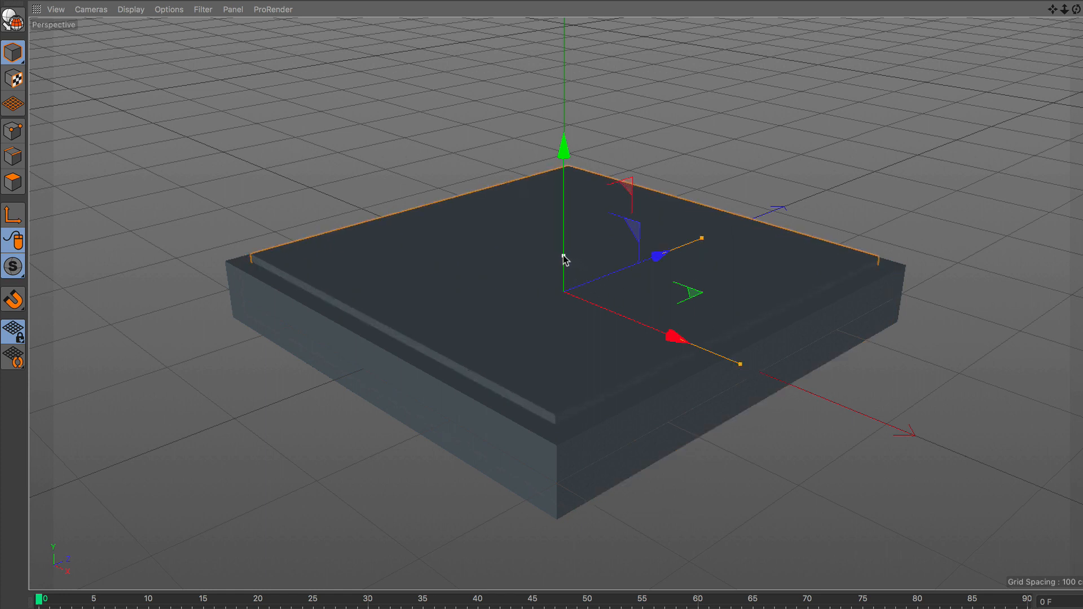
drag(564, 210, 570, 208)
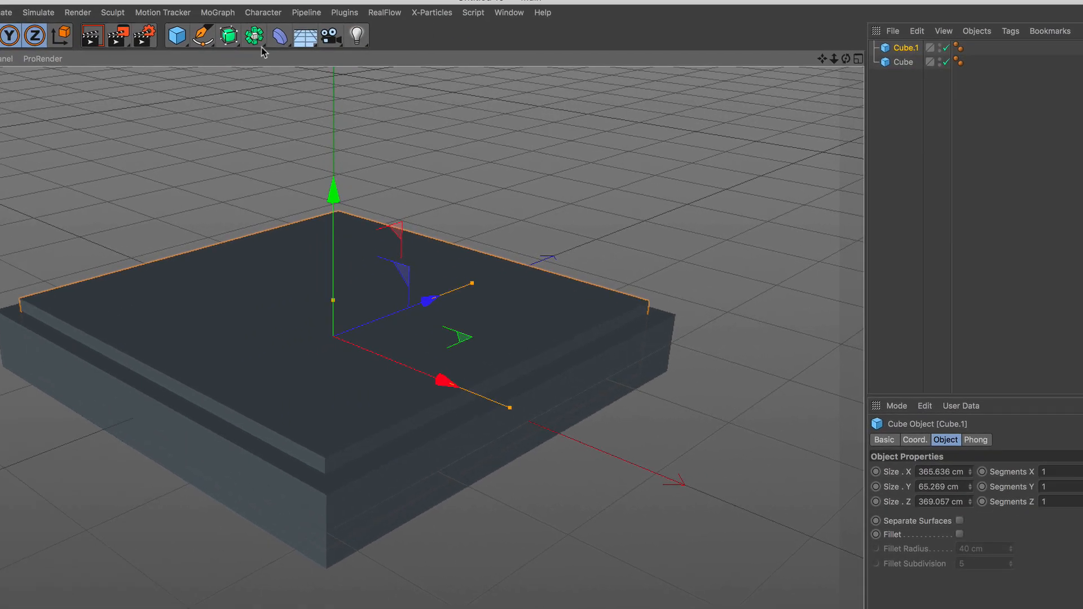
Subtract the duplicate from the original cube with a Boole, and lower the original cube to about -3.7 cm in Y to leave a floor
click(258, 40)
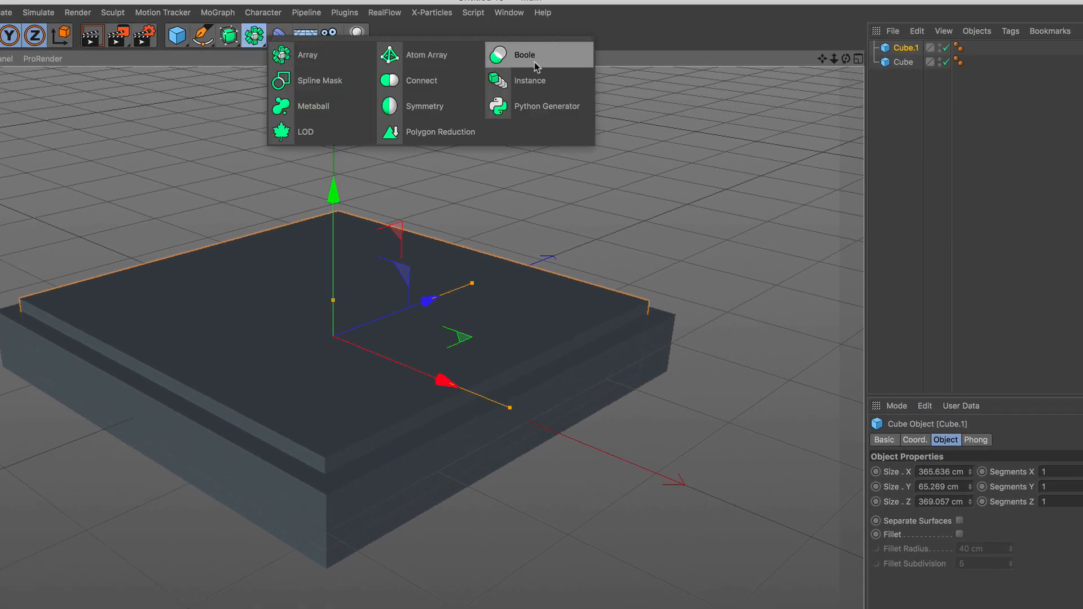
click(535, 67)
drag(894, 96, 904, 54)
click(901, 86)
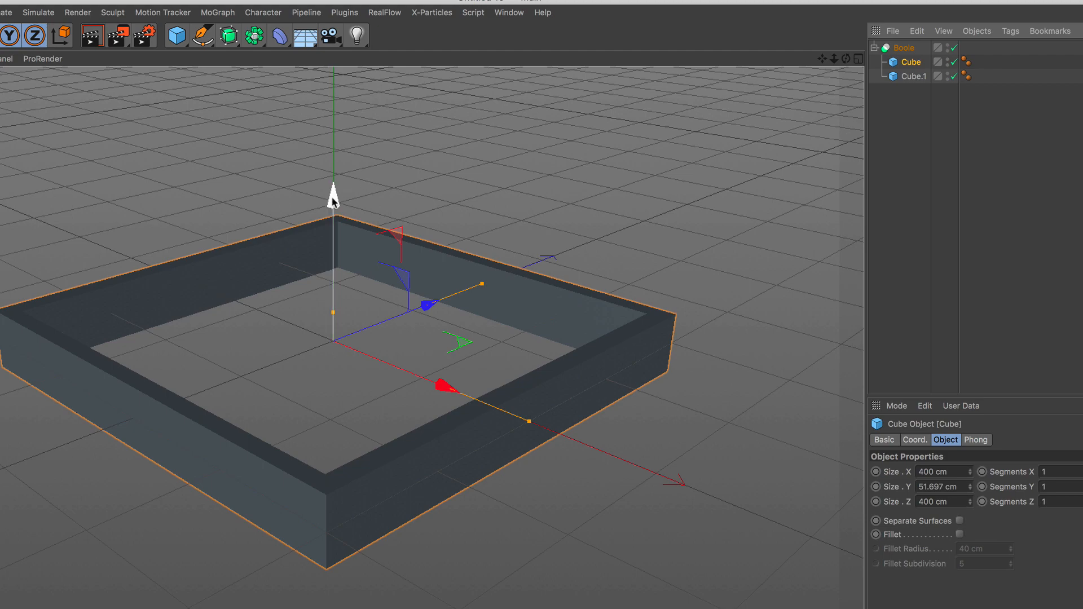
drag(332, 200, 333, 205)
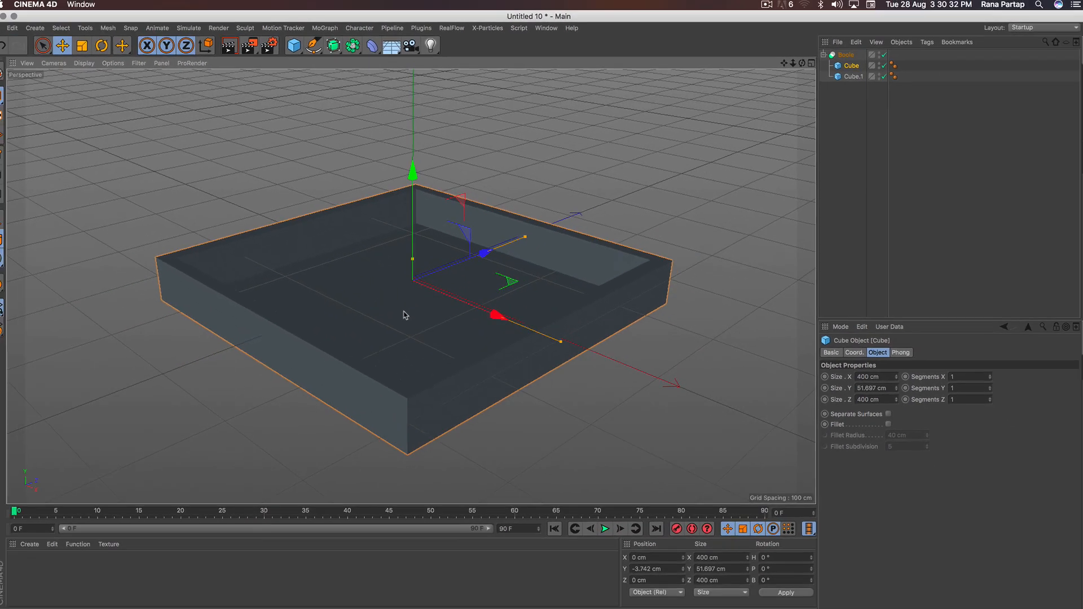
With the Pen tool in the front view, draw a spline running straight down, curving through a rounded bend and ending horizontally above the tray's left edge
mouse_move(404, 315)
alt+mouse_down()
mouse_move(454, 320)
mouse_move(540, 303)
mouse_move(491, 287)
mouse_move(424, 290)
mouse_move(420, 305)
alt+mouse_up()
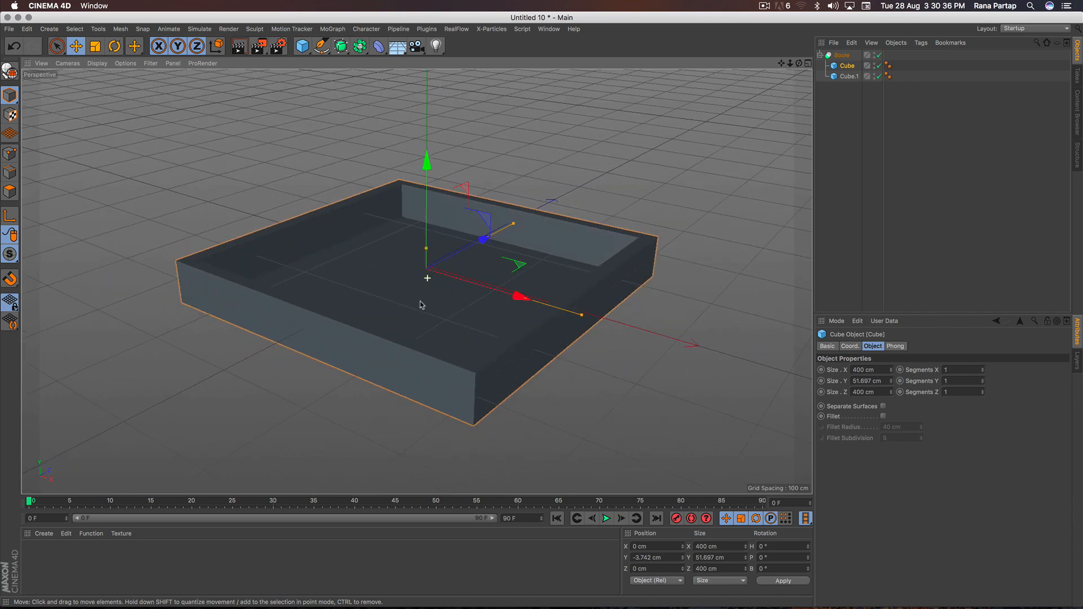
alt+right_drag(420, 304, 423, 300)
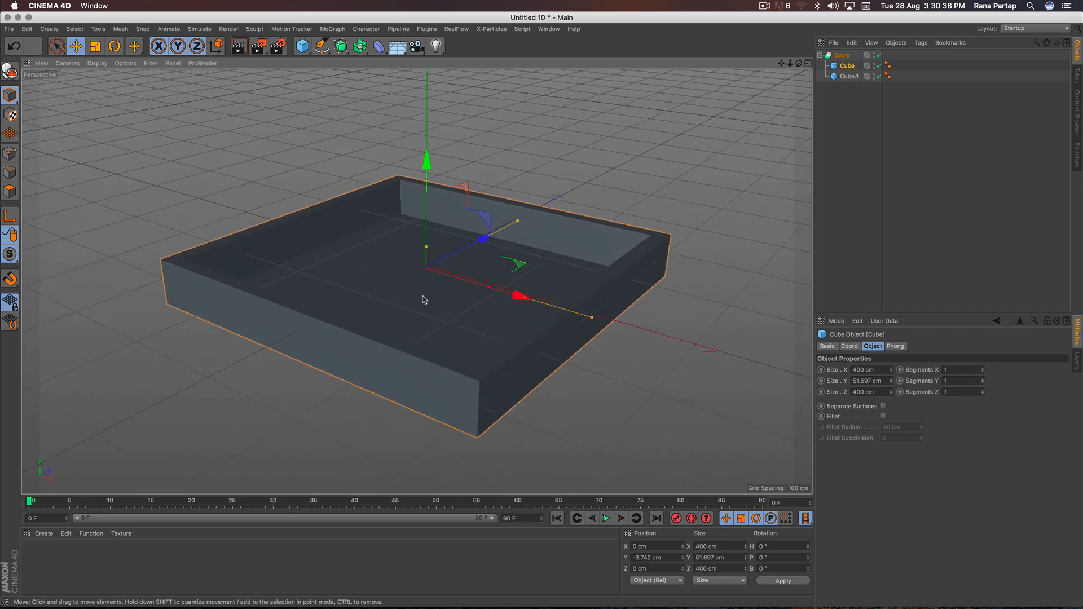
click(808, 64)
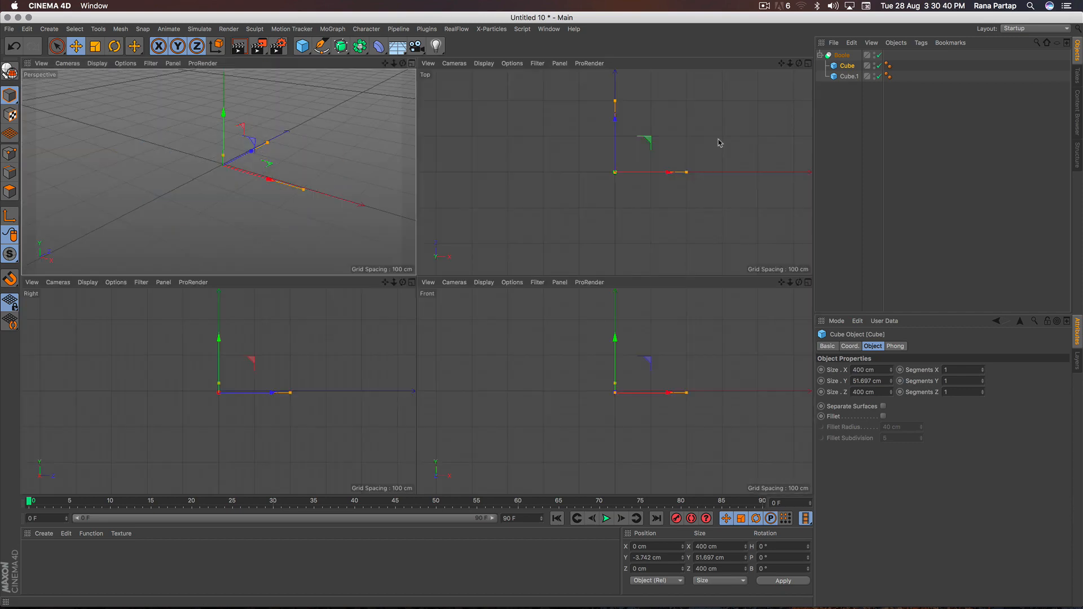
click(807, 282)
scroll(366, 240, down, 3)
alt+middle_drag(370, 242, 418, 275)
scroll(418, 272, up, 3)
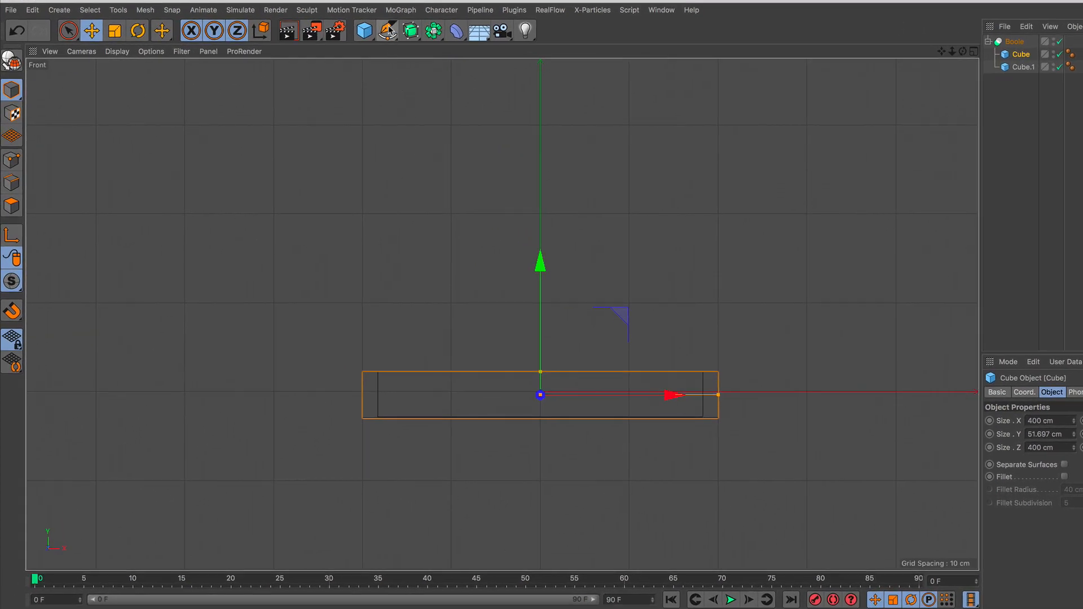
click(388, 29)
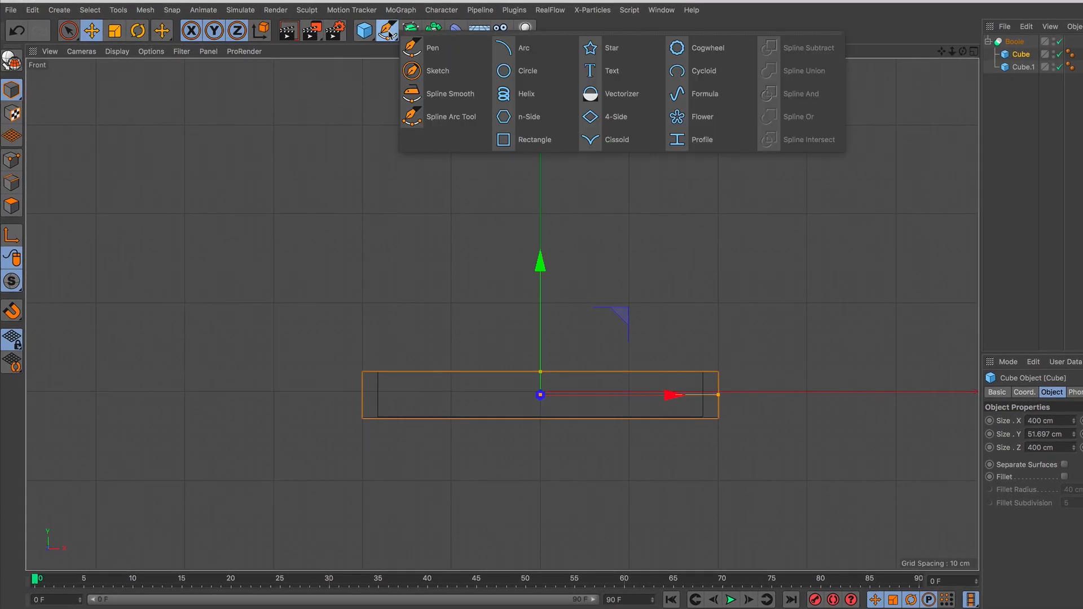
click(475, 59)
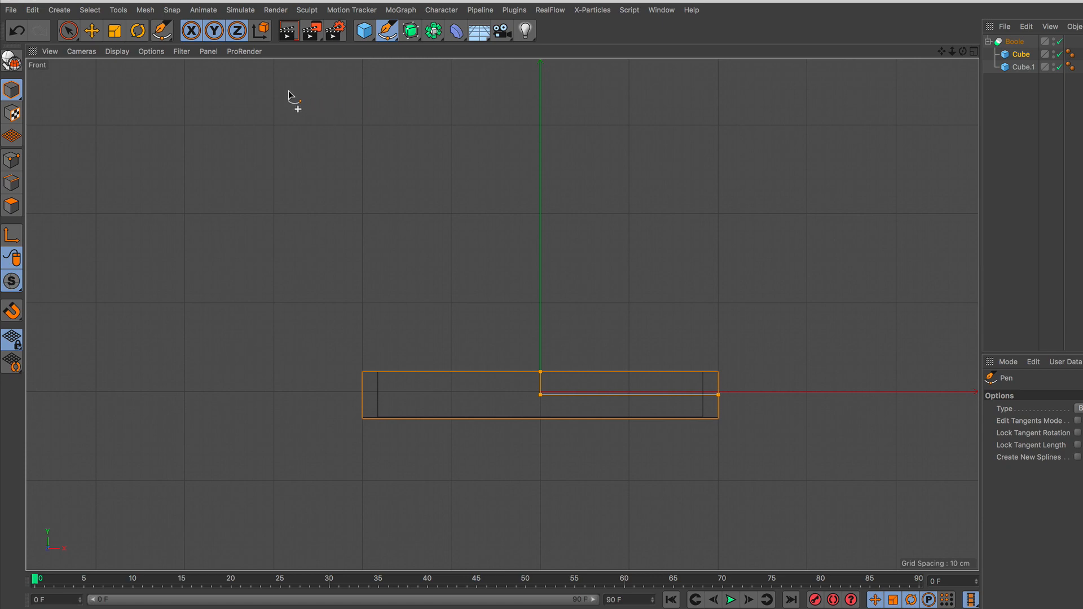
click(276, 81)
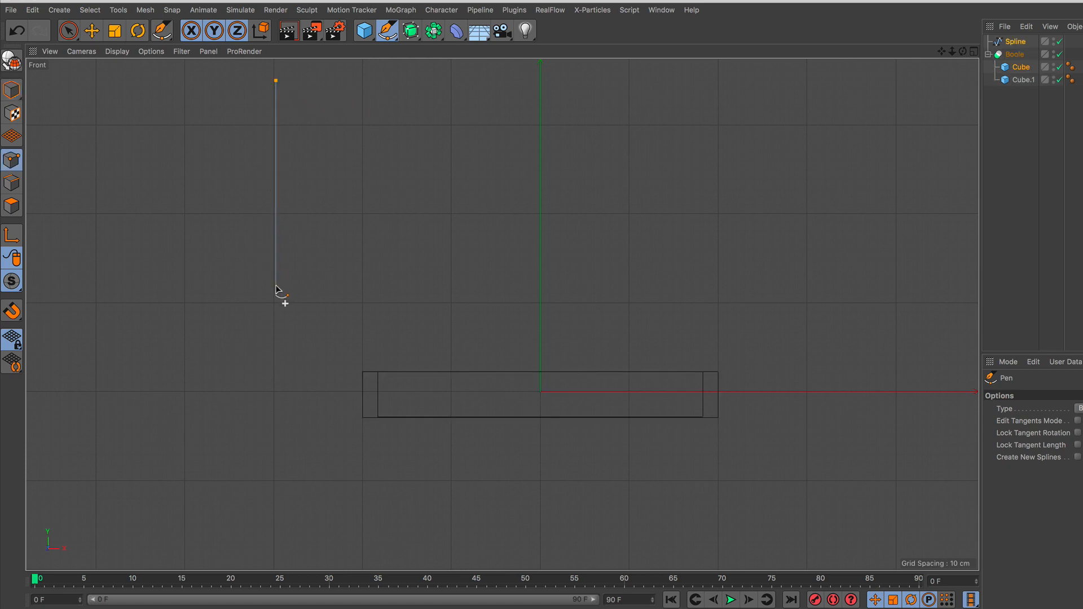
click(276, 288)
drag(336, 346, 386, 348)
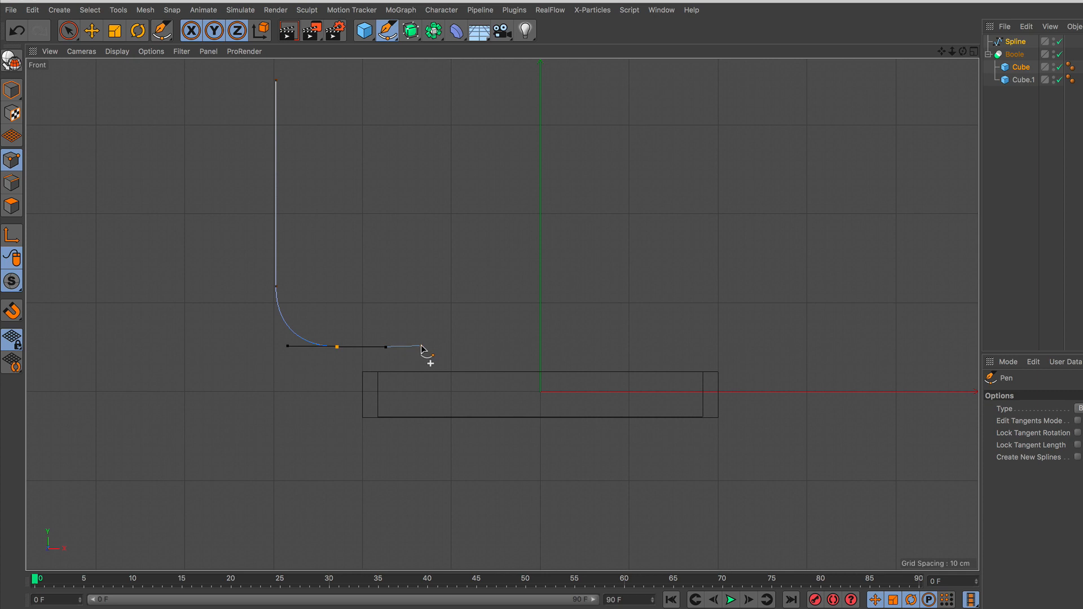
click(430, 347)
key(Return)
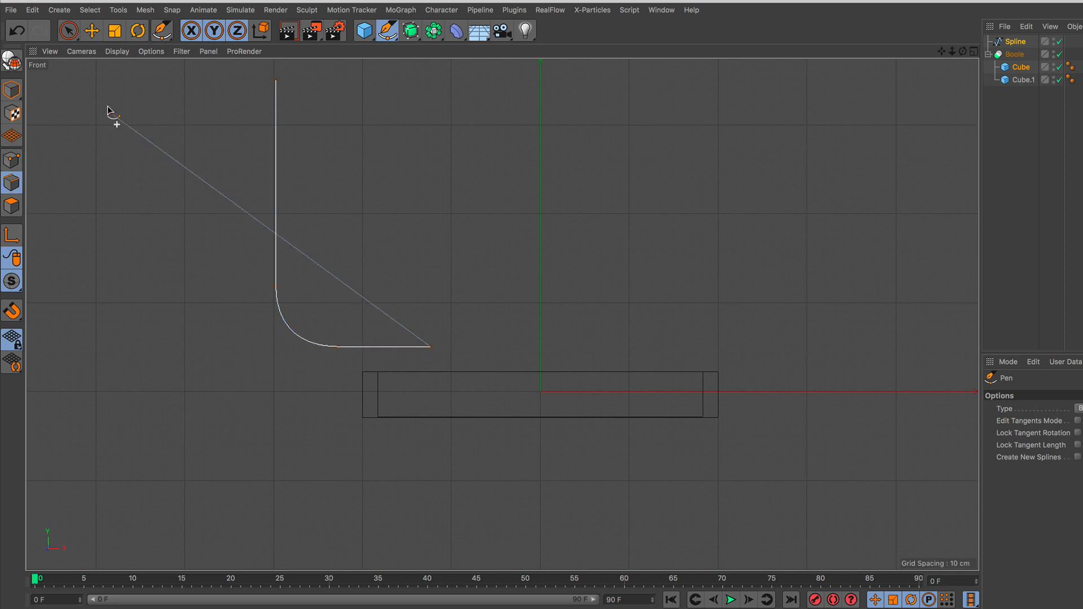
click(68, 31)
click(12, 89)
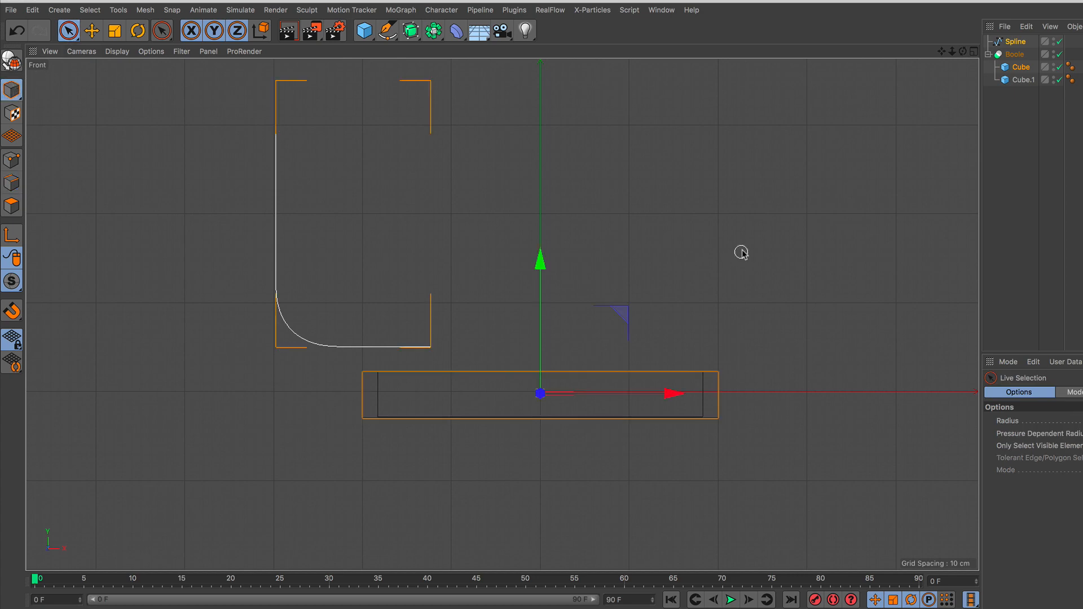
Back in the perspective view, add a separate circle spline with a radius of 40 cm
click(974, 52)
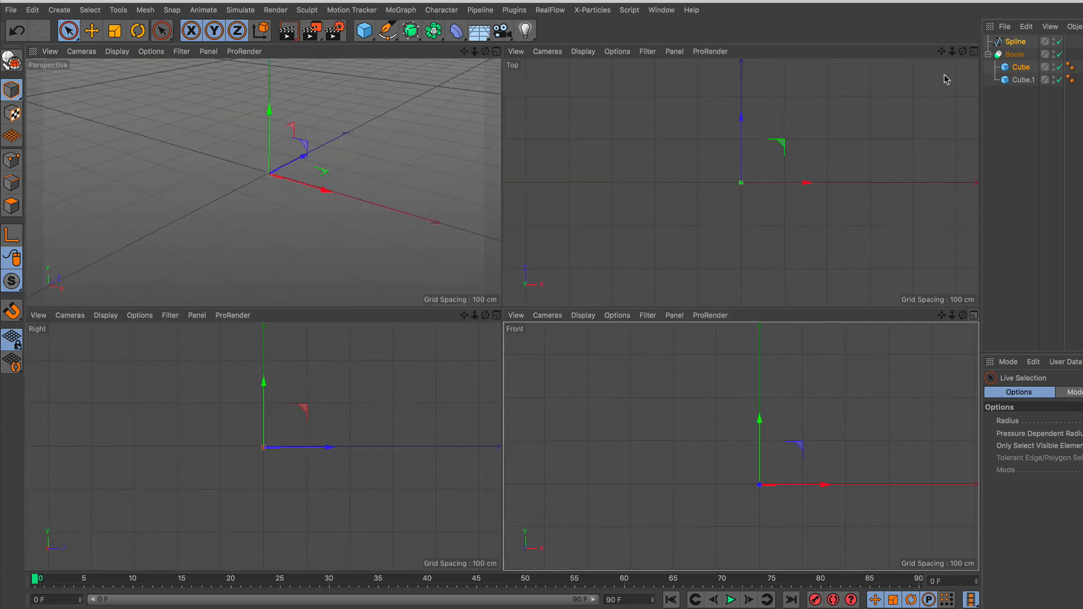
click(496, 52)
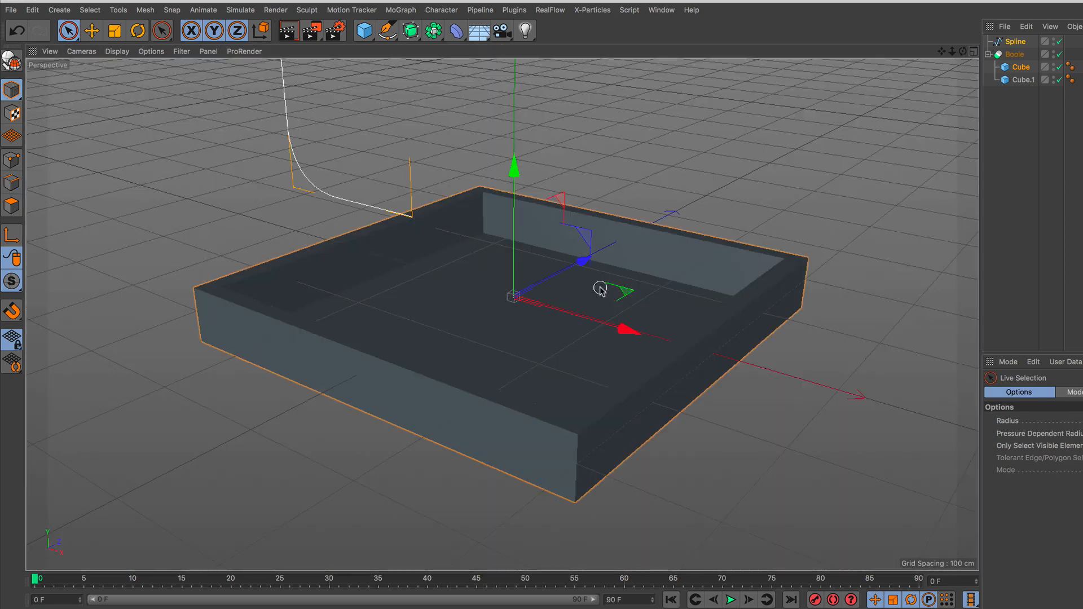
alt+drag(500, 320, 562, 297)
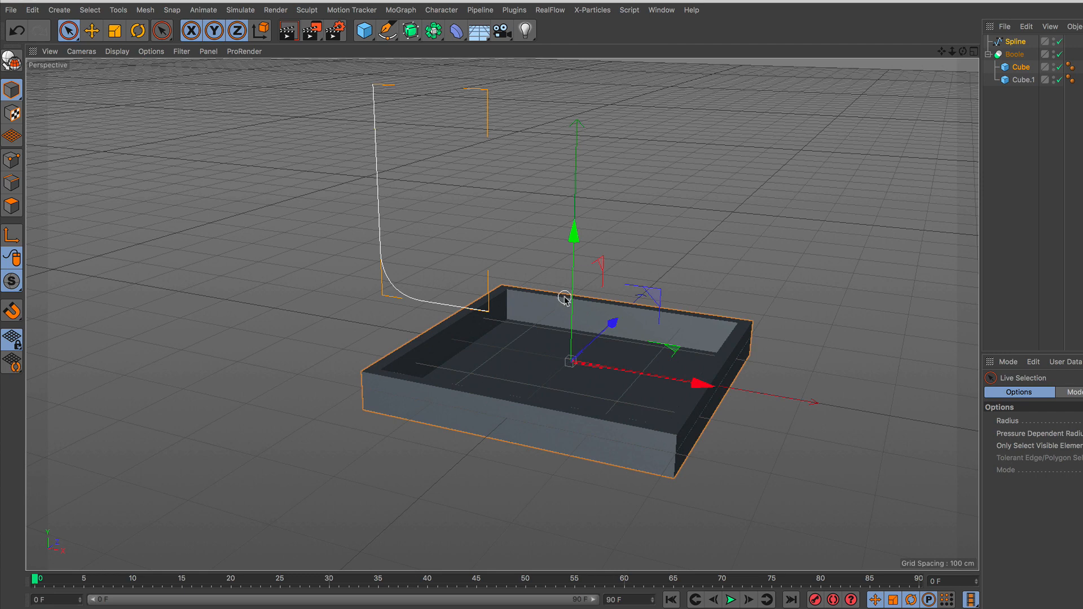
click(1008, 179)
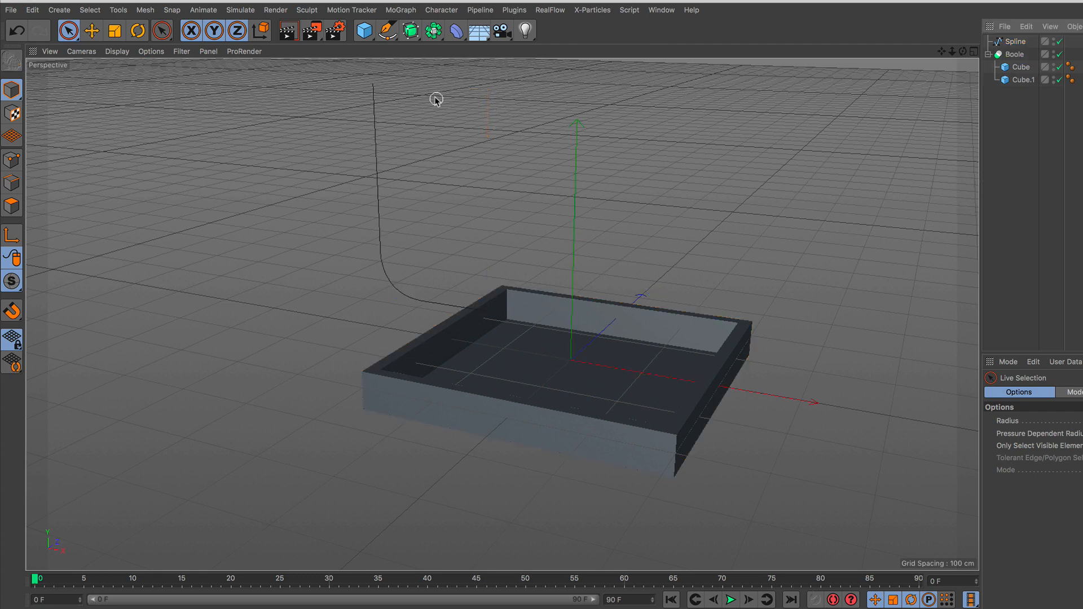
click(390, 31)
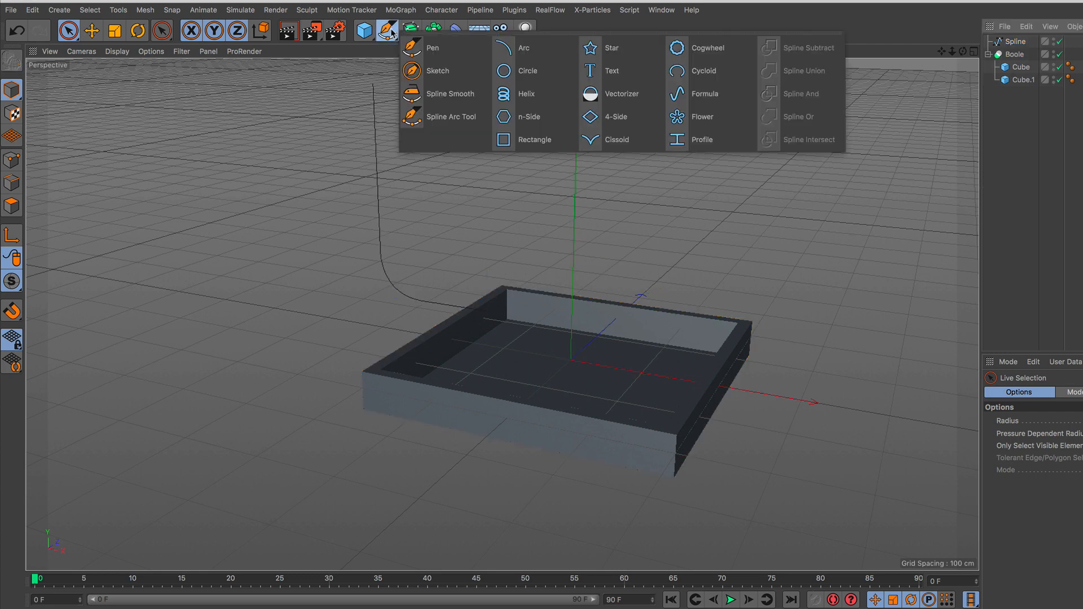
click(526, 78)
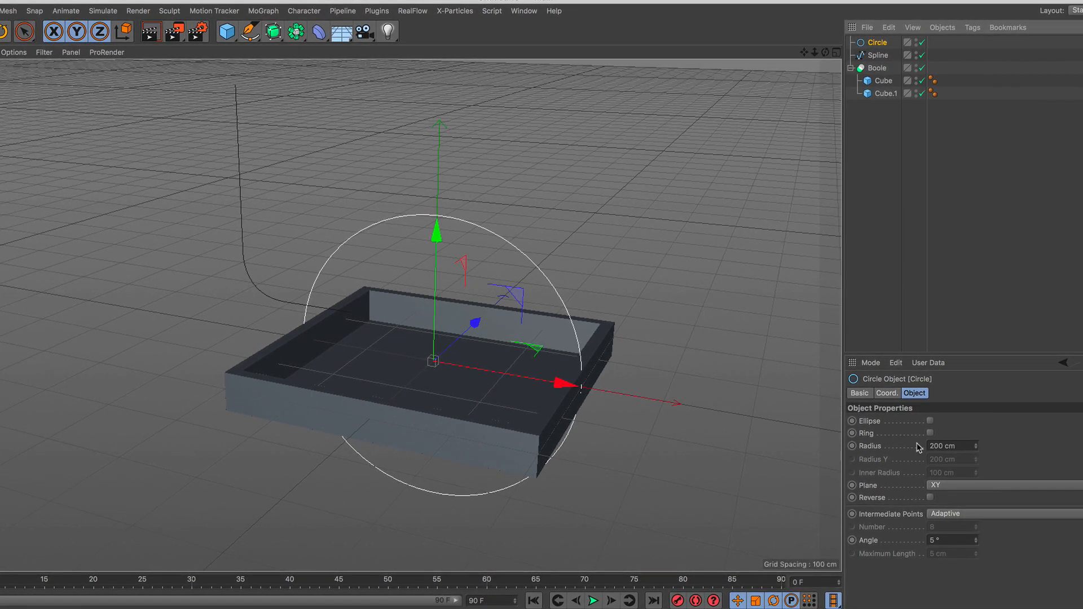
double_click(941, 445)
text(40)
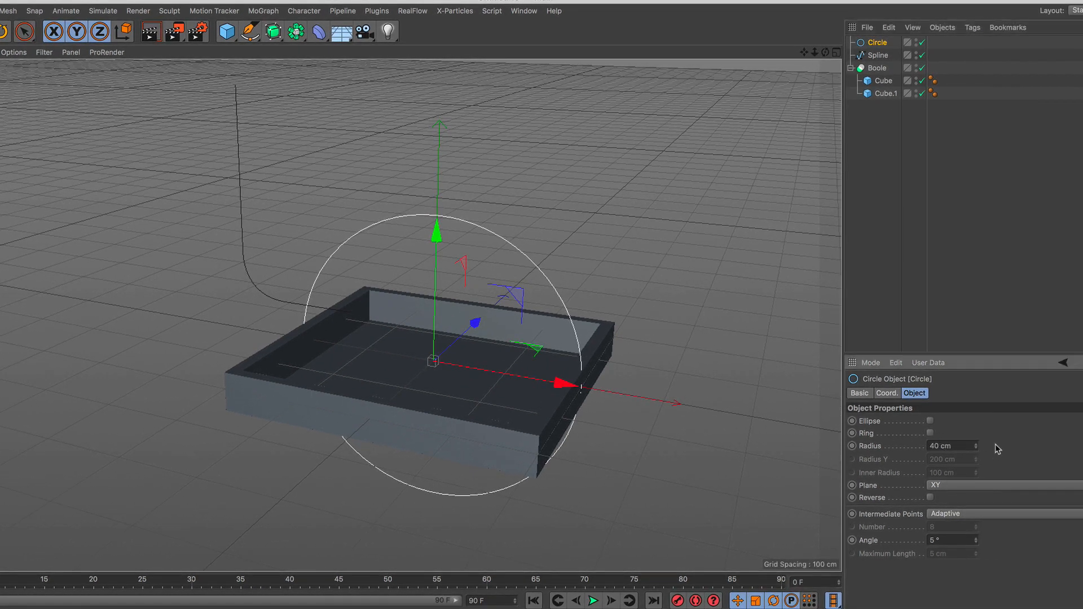
key(Return)
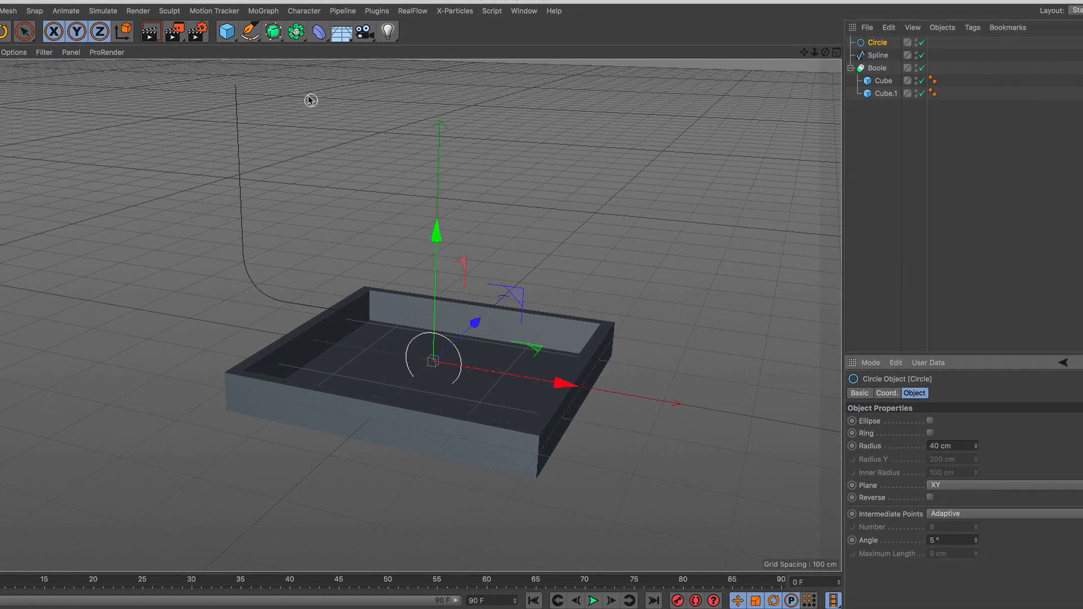
Create a Sweep from the circle profile and the bent spline to form the pipe
click(273, 31)
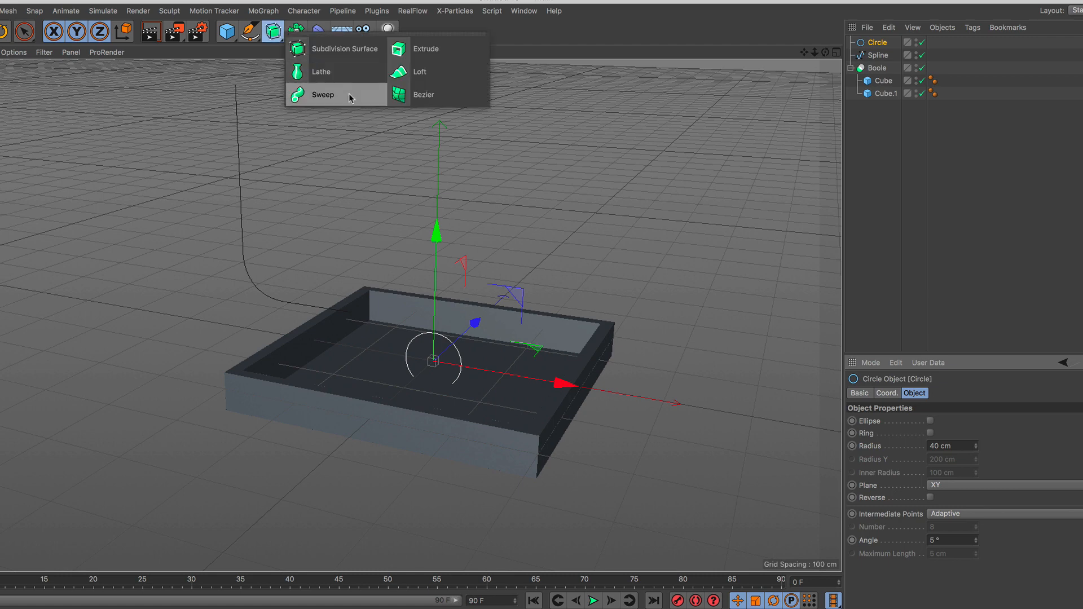
click(323, 94)
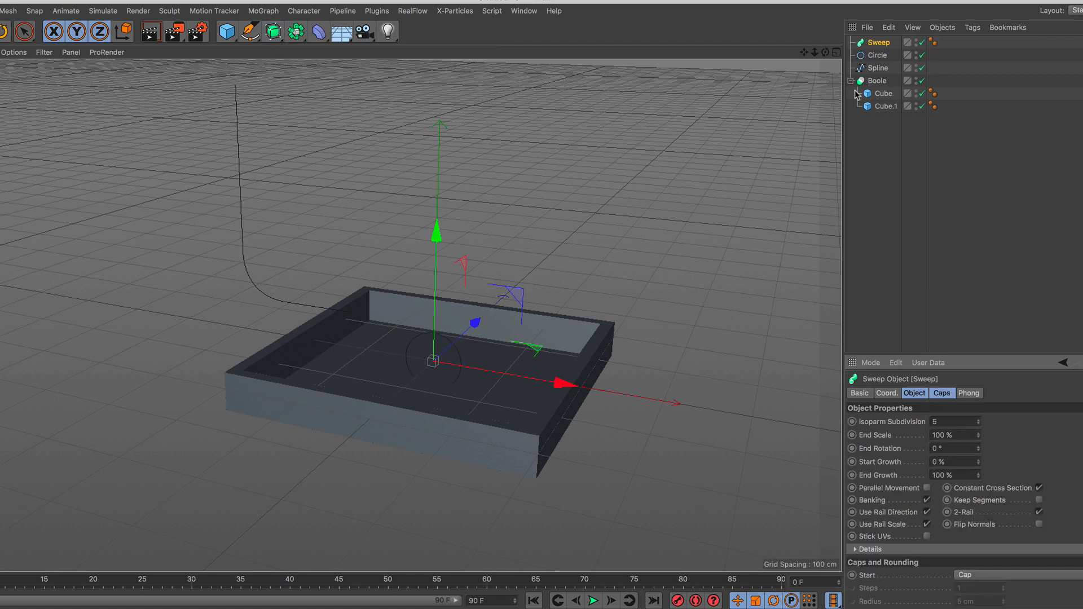
drag(865, 70, 882, 54)
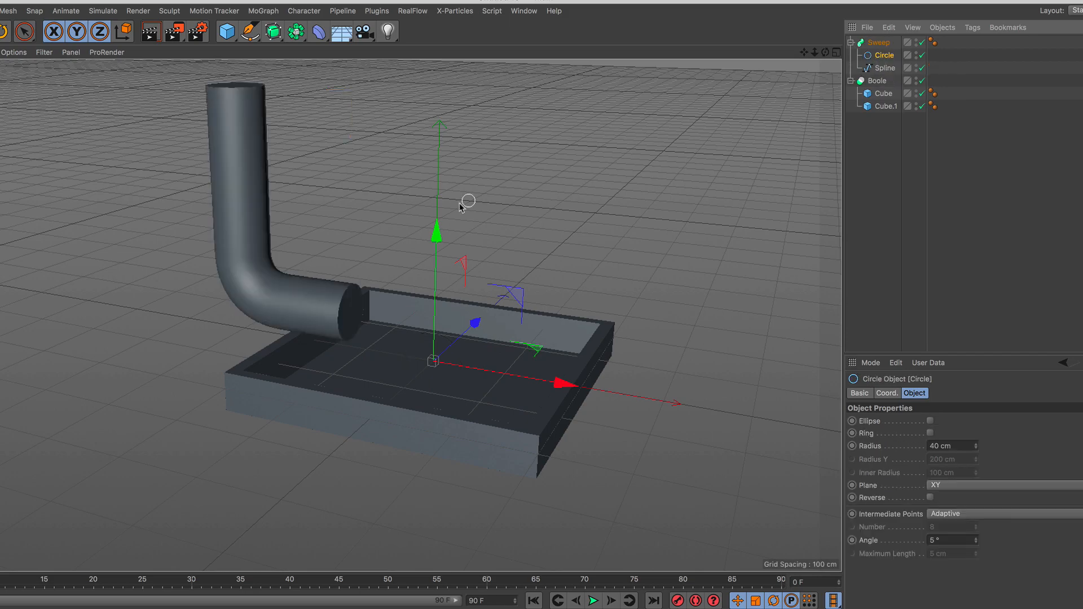
Set the Sweep's start cap to None to open that end of the pipe
alt+right_drag(344, 254, 357, 235)
mouse_move(392, 234)
alt+mouse_down()
mouse_move(324, 235)
mouse_move(382, 220)
mouse_move(394, 253)
alt+mouse_up()
alt+right_drag(249, 192, 251, 169)
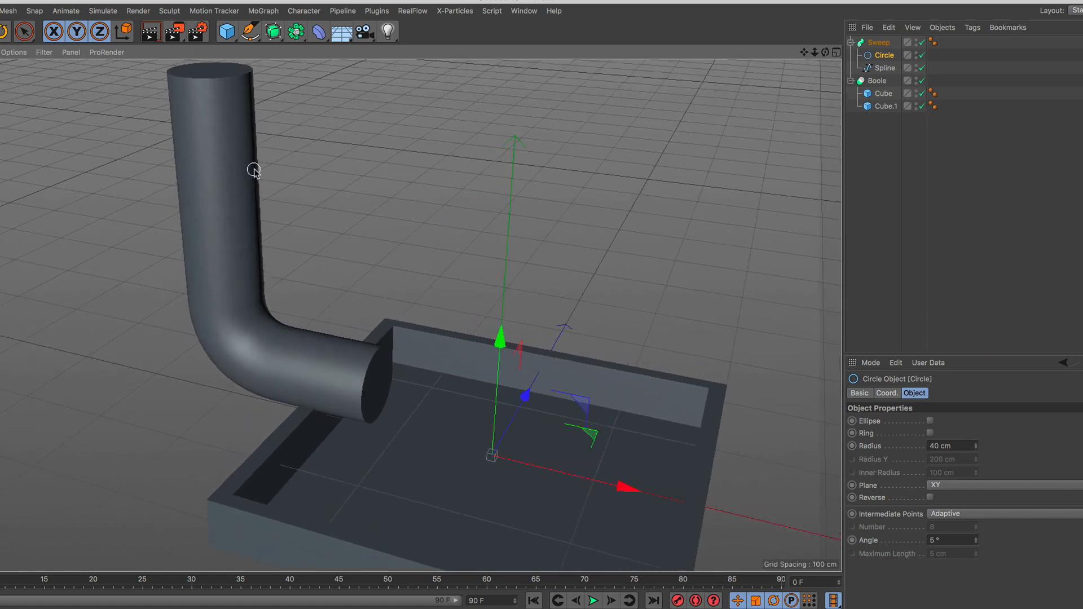
alt+drag(249, 162, 256, 182)
alt+middle_drag(252, 168, 319, 262)
alt+right_drag(292, 237, 299, 185)
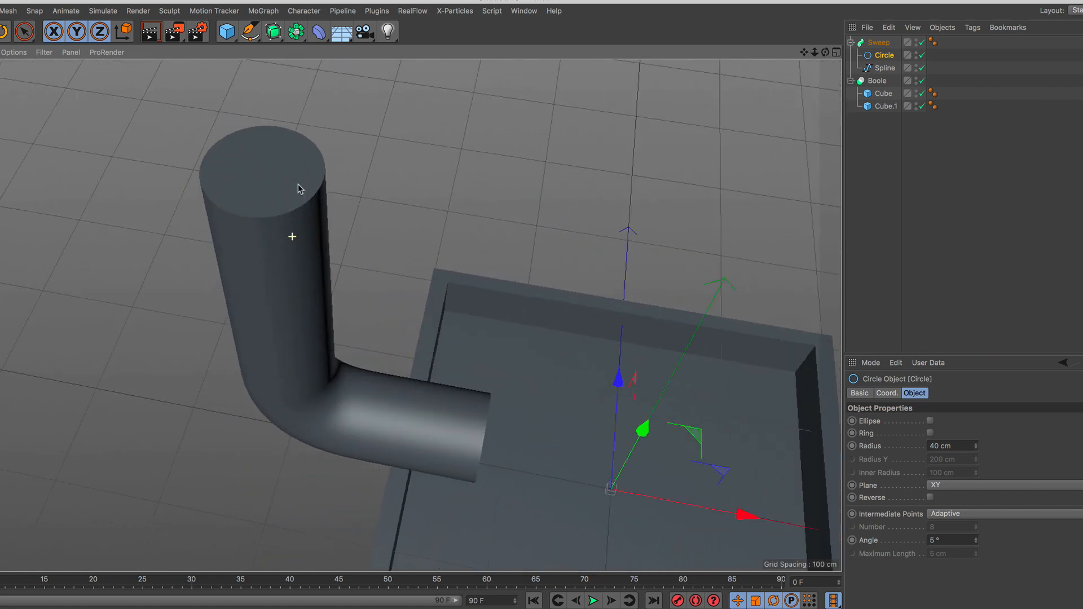
click(878, 42)
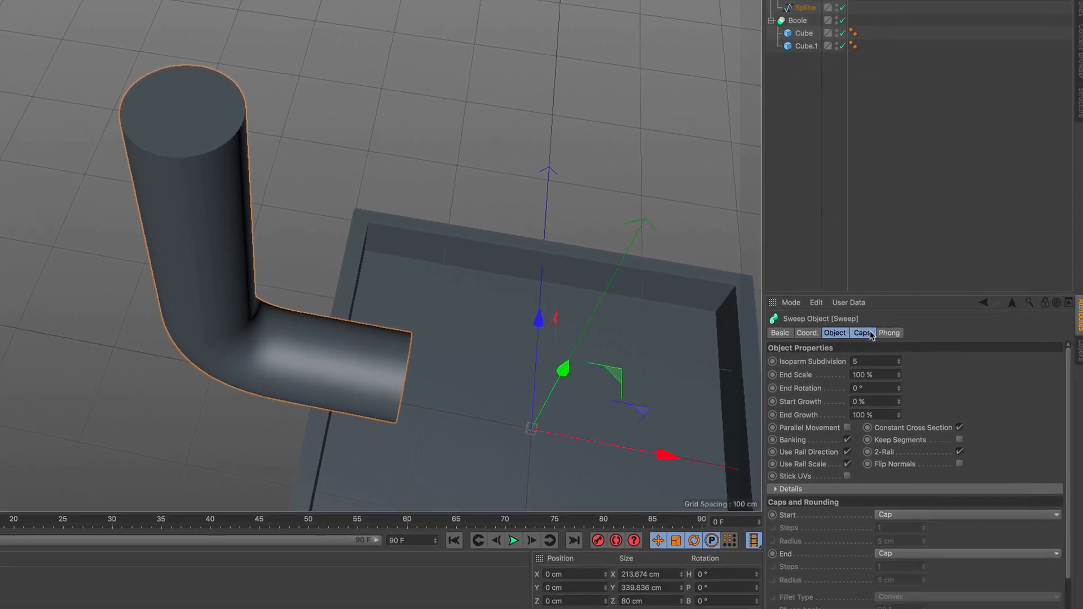
click(945, 396)
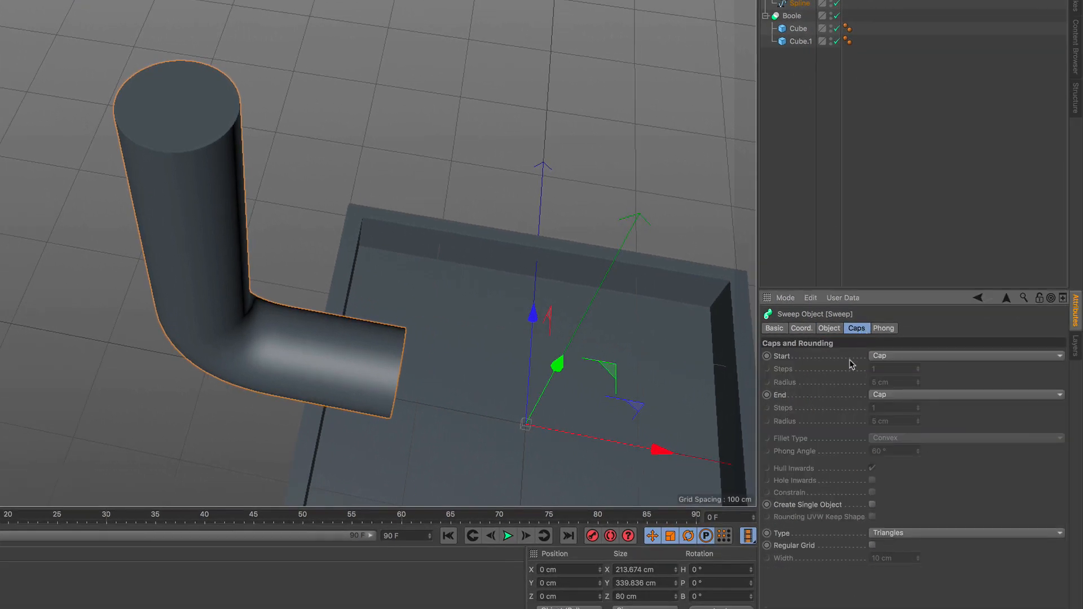
click(909, 361)
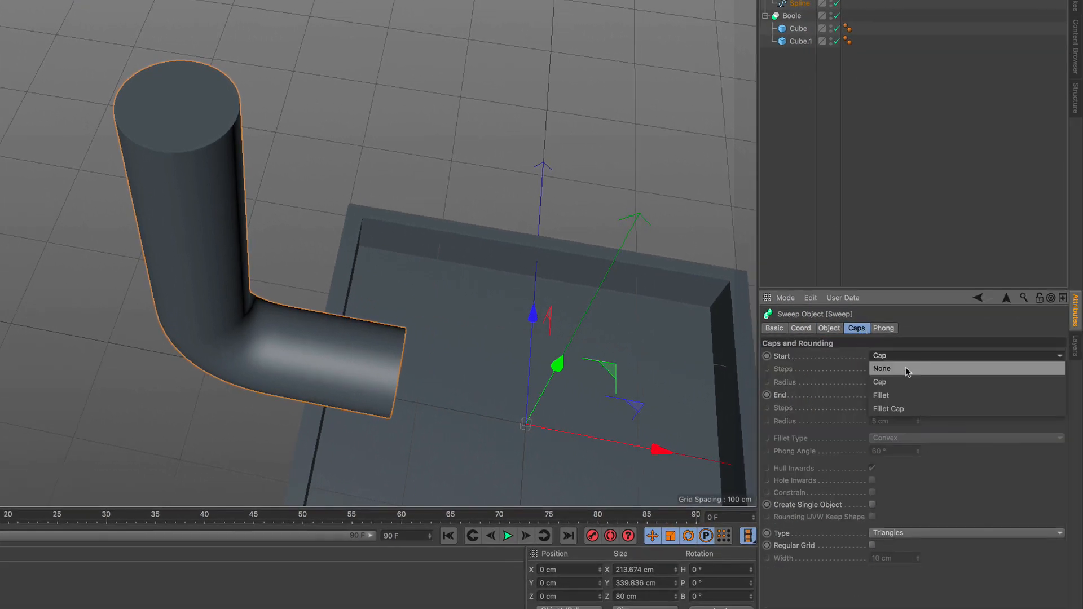
click(909, 371)
Set the Sweep's end cap to None as well, so the pipe's other end is open
alt+drag(332, 254, 241, 135)
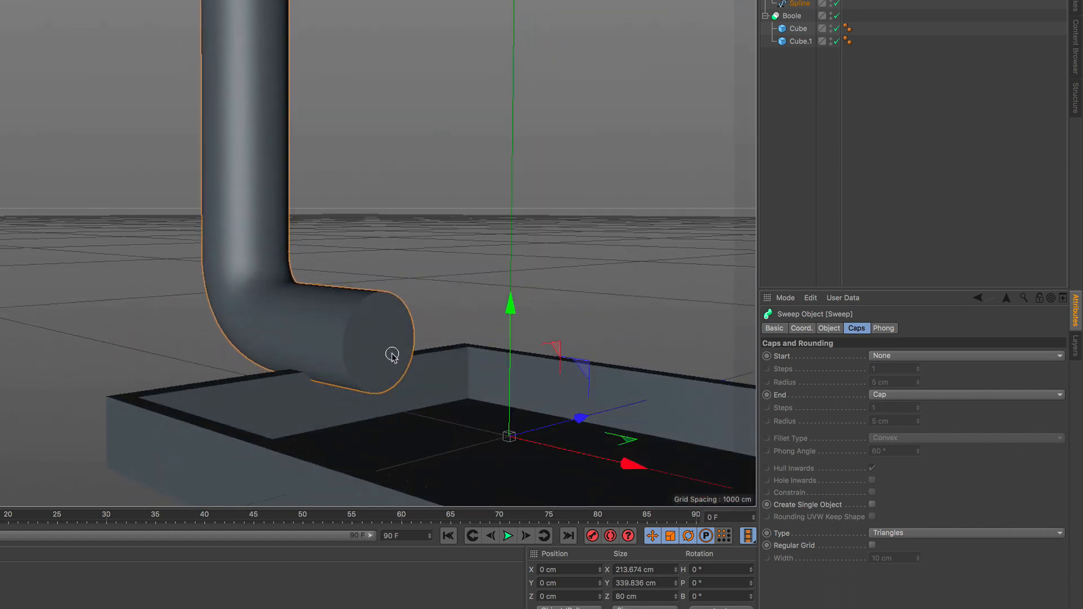
click(917, 400)
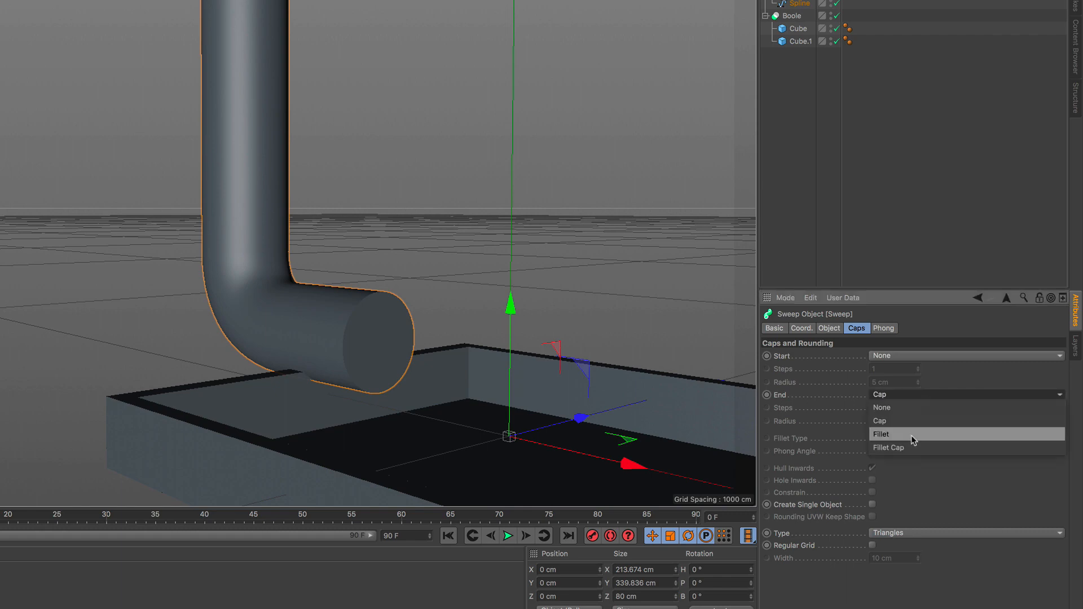
click(915, 414)
alt+drag(317, 320, 387, 322)
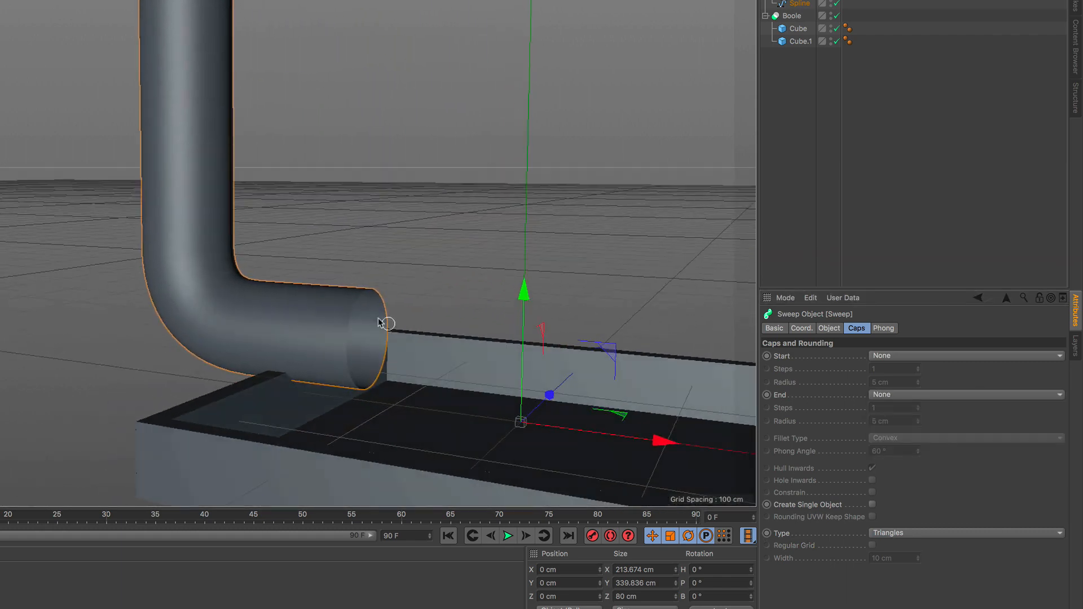
Raise the pipe to about 32.9 cm in Y and shift it to about -22.7 cm in X
alt+right_drag(331, 273, 324, 307)
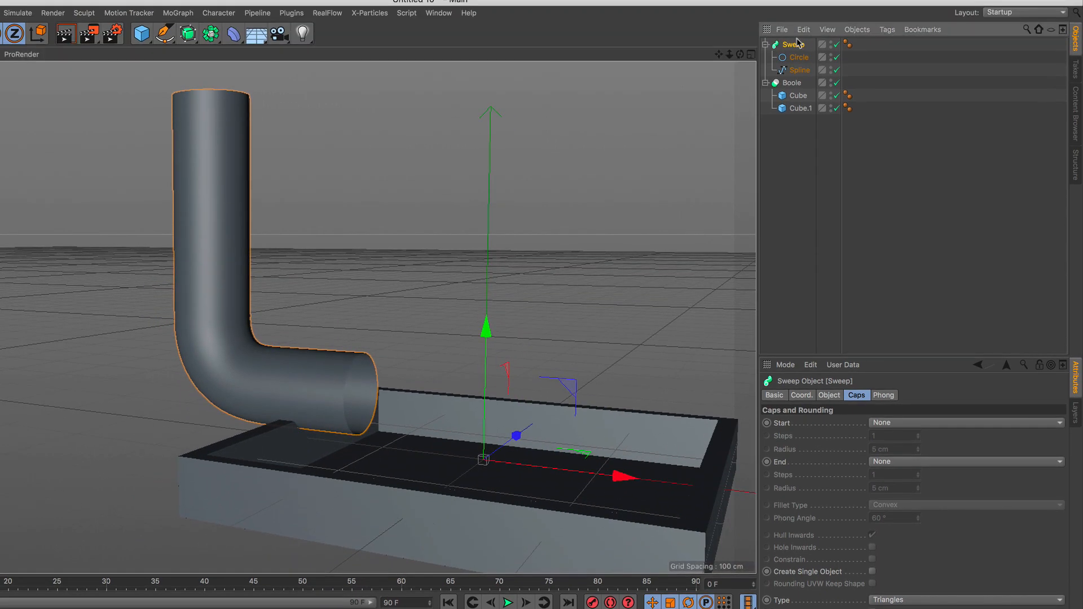
drag(487, 330, 466, 377)
drag(581, 387, 561, 387)
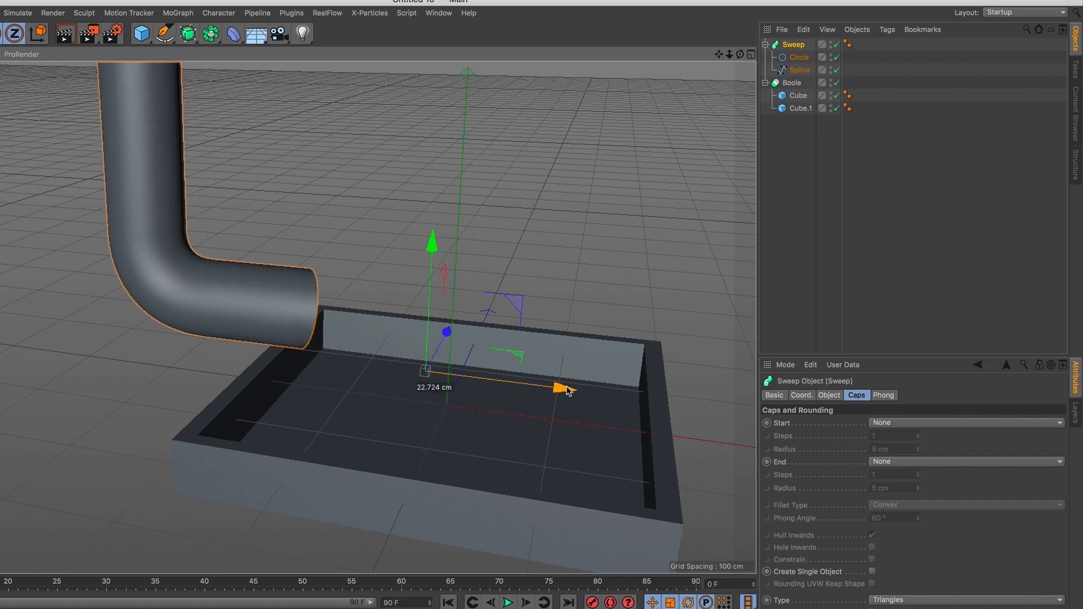
alt+drag(411, 322, 166, 346)
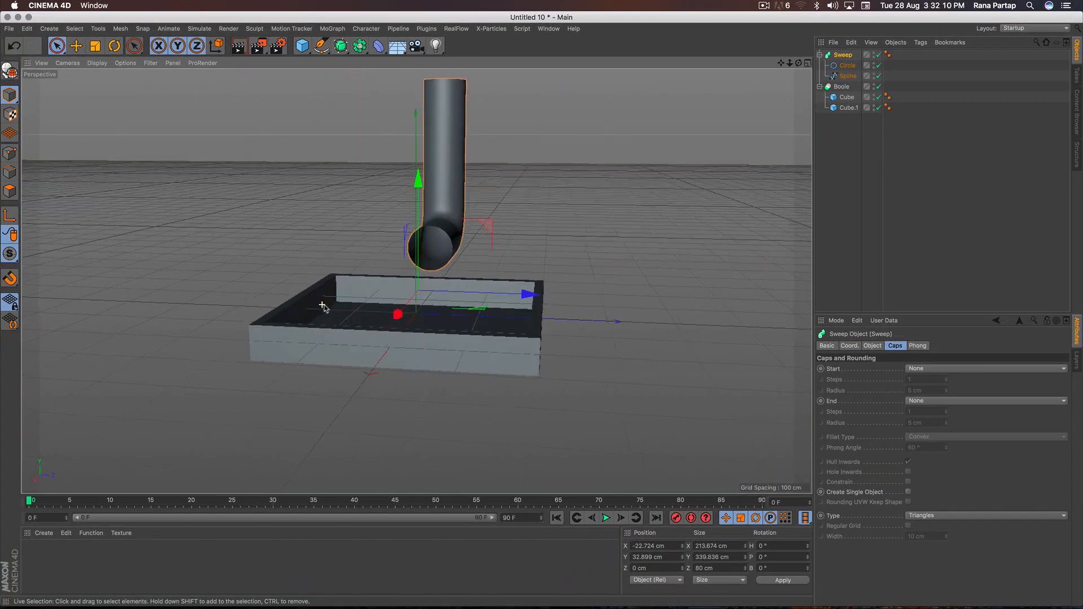
alt+drag(323, 306, 454, 309)
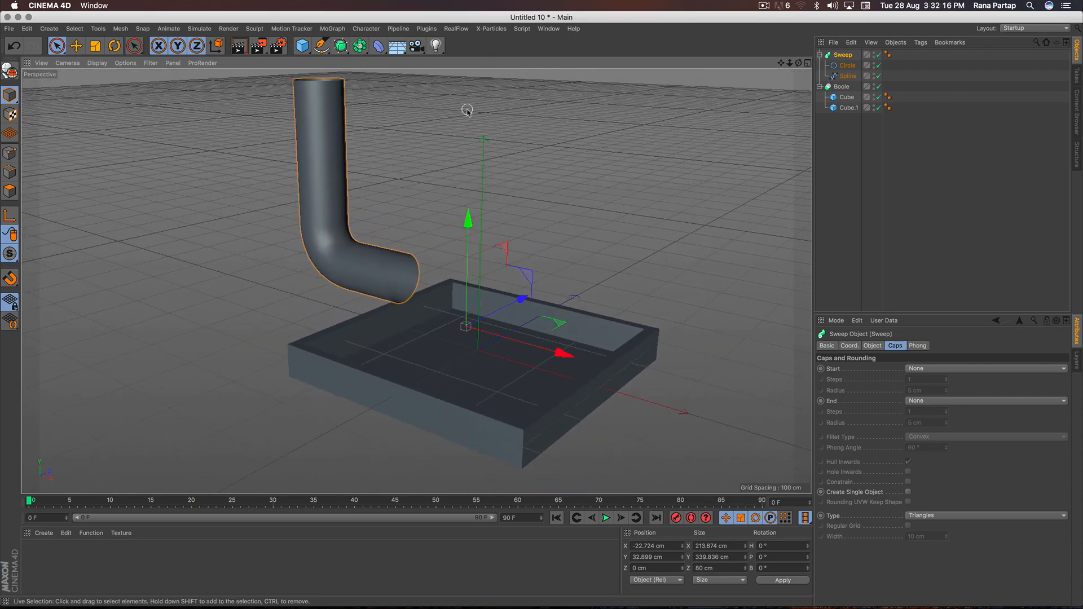
Add a RealFlow circle emitter and turn off the RealFlow scene's Display Icon option
click(456, 28)
mouse_move(461, 56)
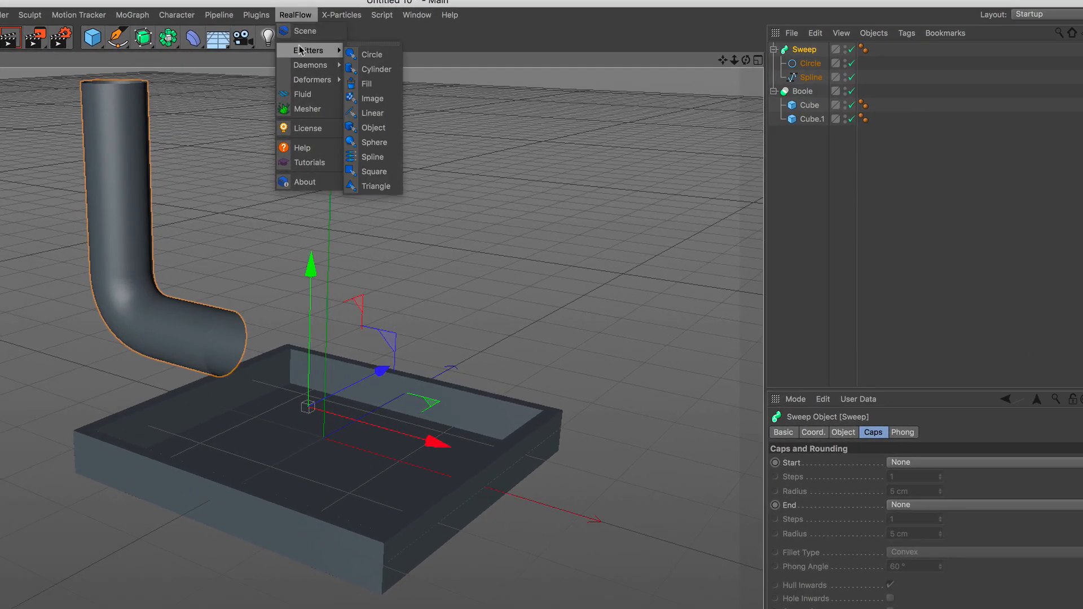
click(392, 57)
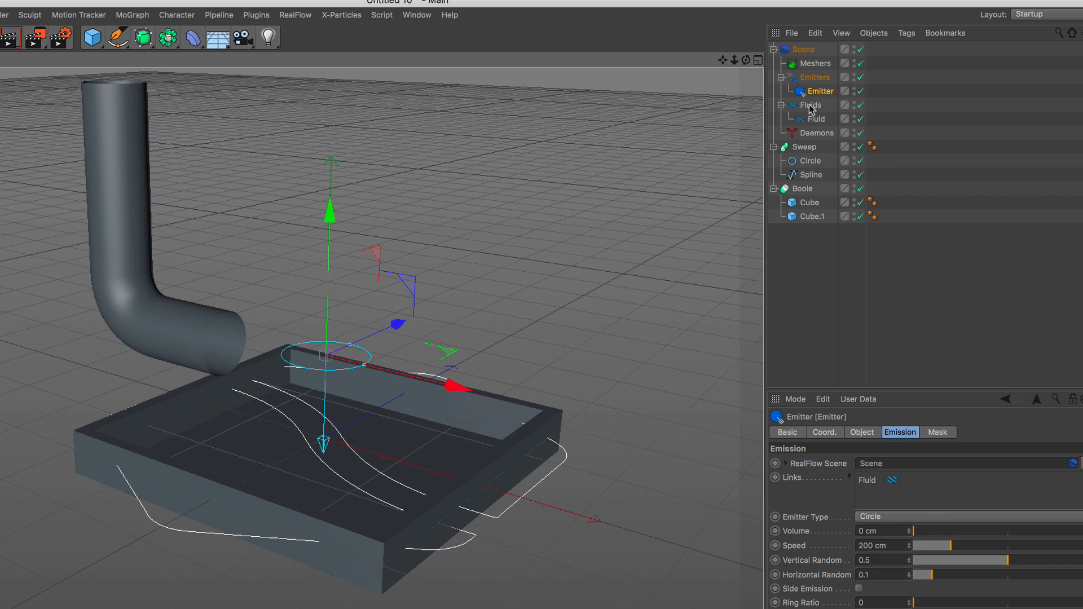
click(803, 50)
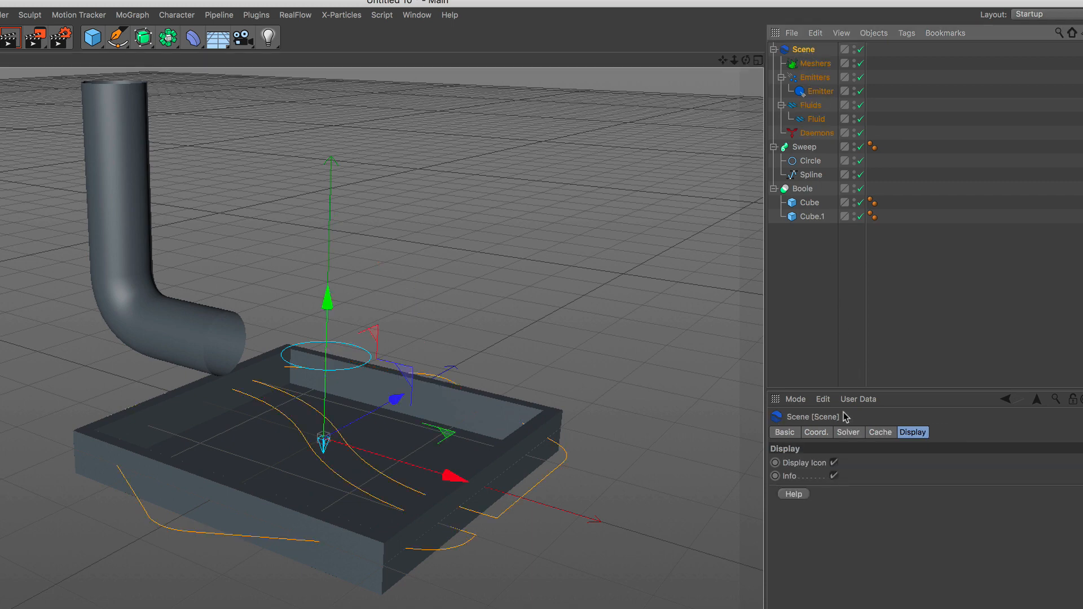
click(834, 463)
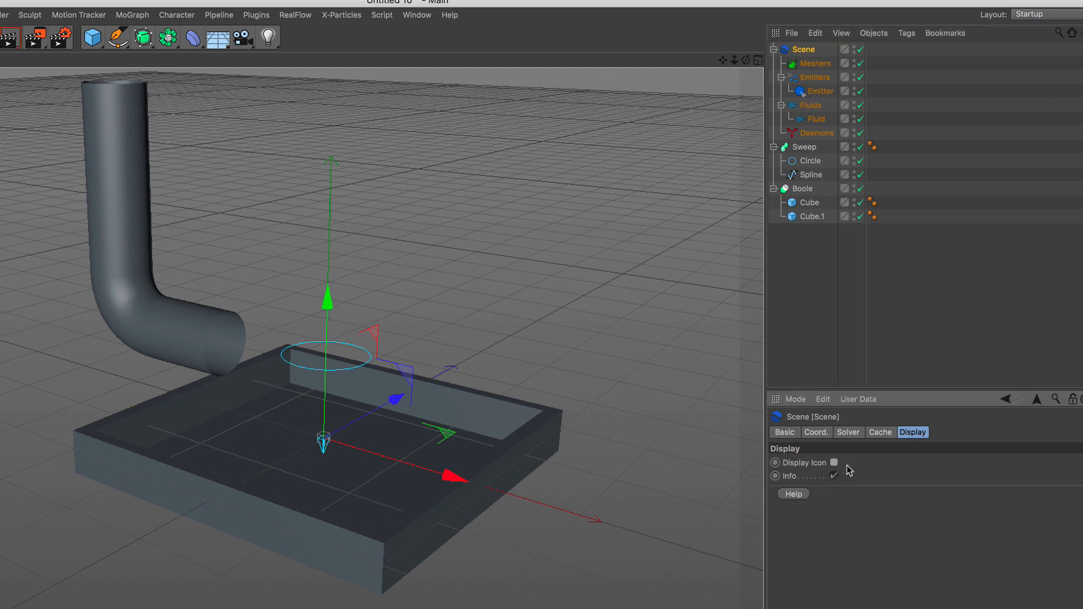
In the top view, move the emitter along X to about -316 cm, over the pipe's vertical section
click(821, 92)
scroll(326, 347, down, 2)
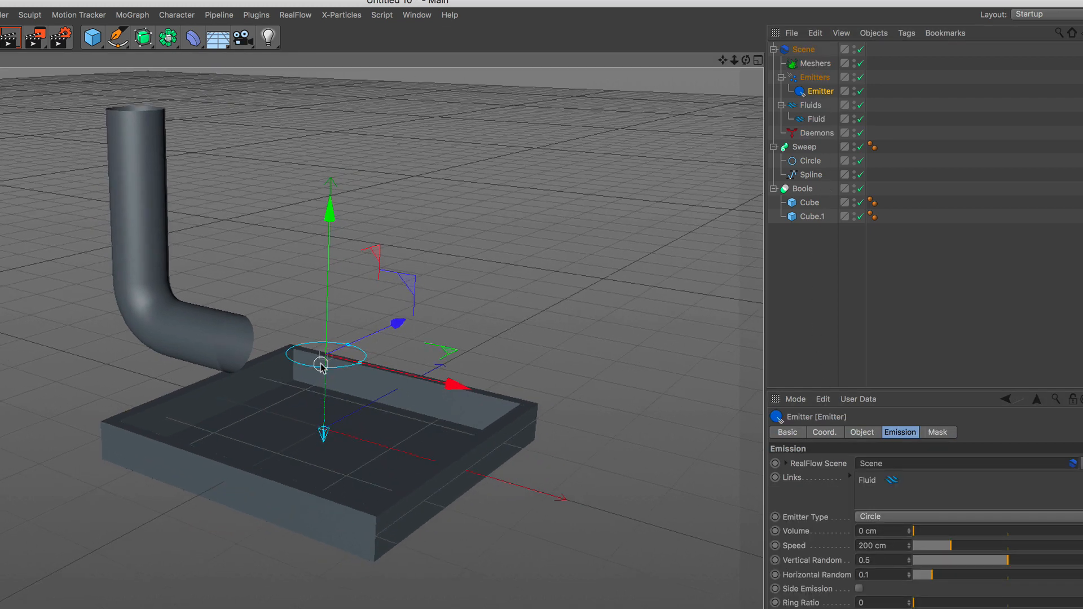
click(757, 60)
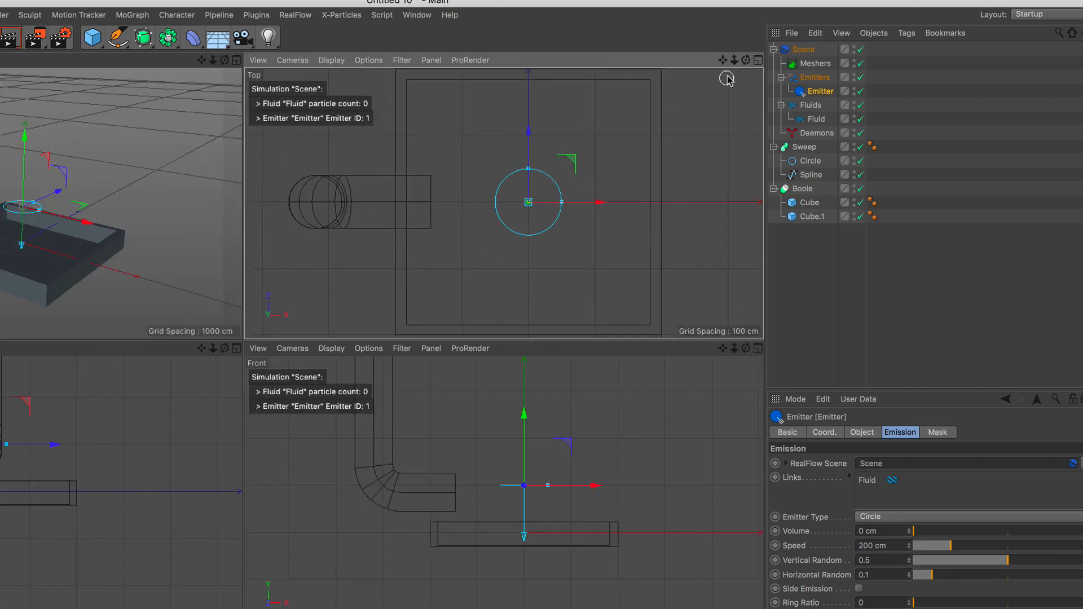
click(758, 61)
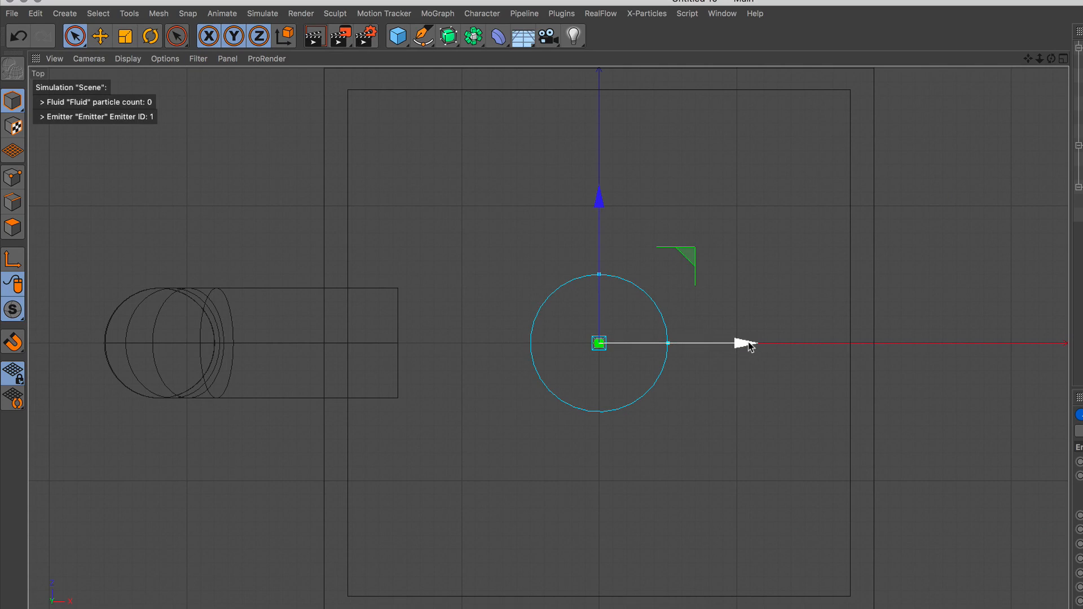
drag(419, 354, 314, 356)
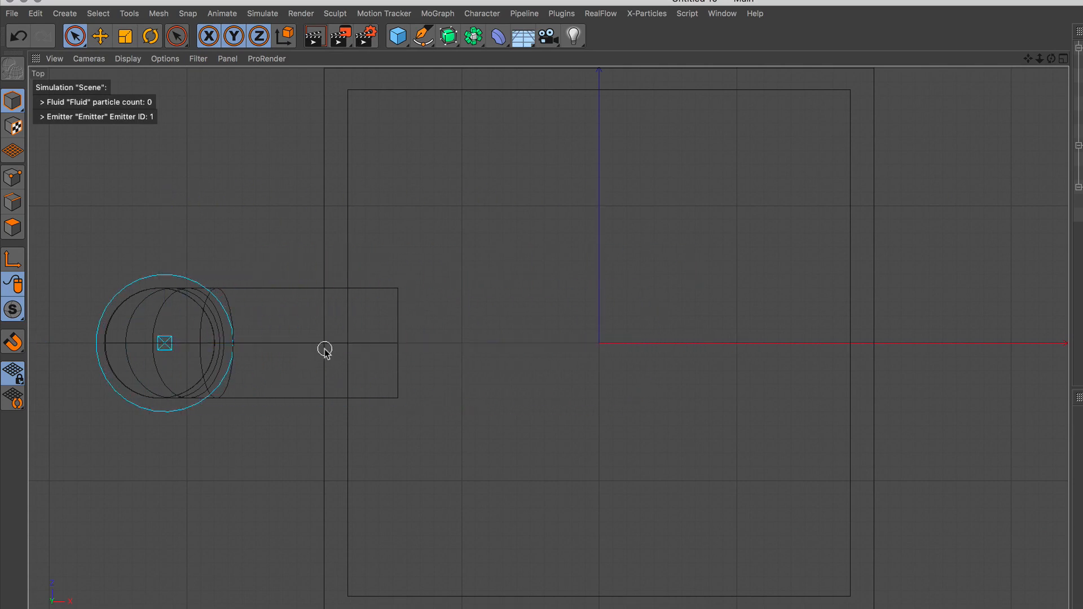
alt+middle_drag(246, 349, 481, 350)
alt+right_drag(432, 347, 445, 326)
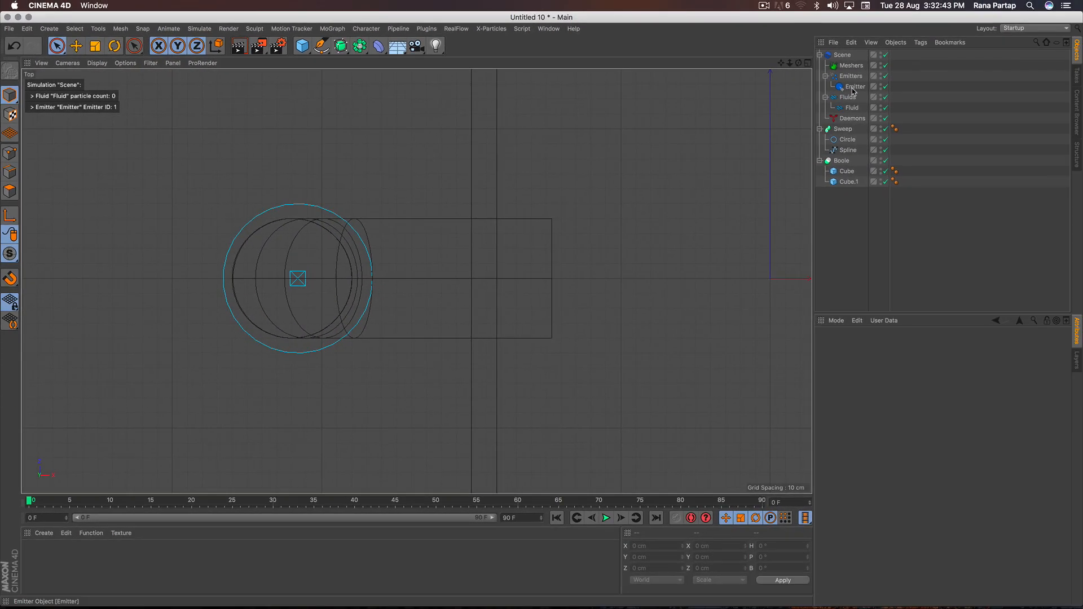
Shrink the emitter to 74 cm in X and Z and center it in the pipe at about -319.6 cm in X
click(854, 86)
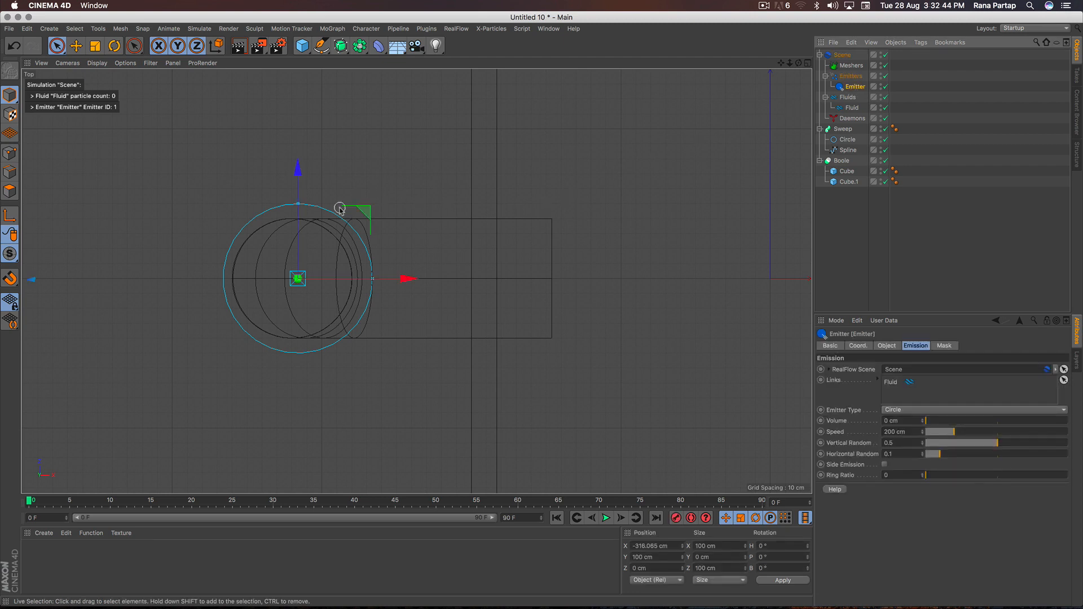
drag(397, 219, 404, 283)
click(56, 46)
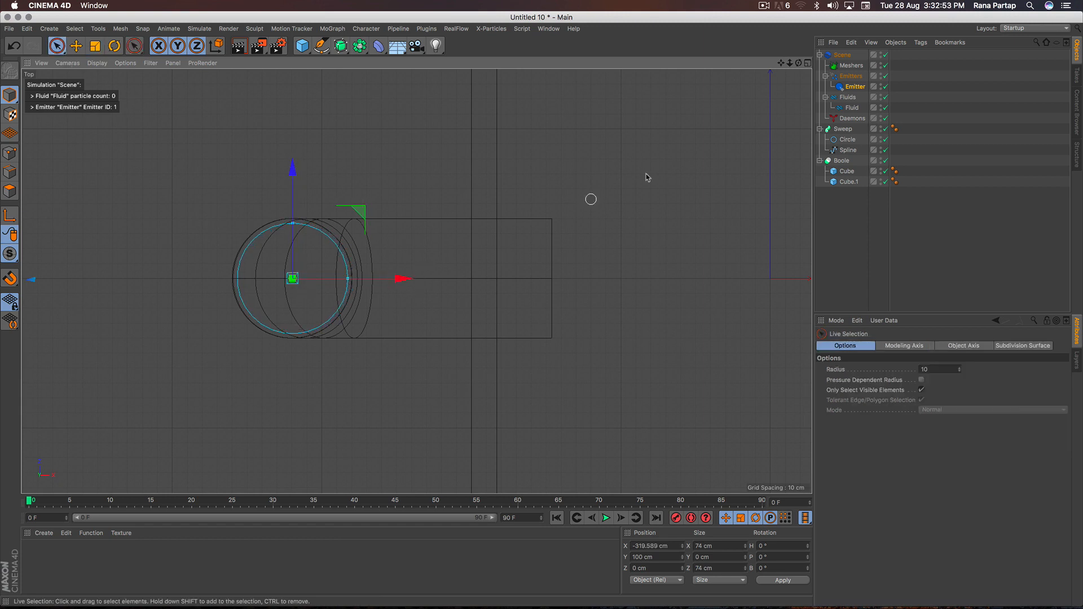
In the front view, raise the emitter to about 370.7 cm in Y, just inside the pipe's upper opening
click(806, 64)
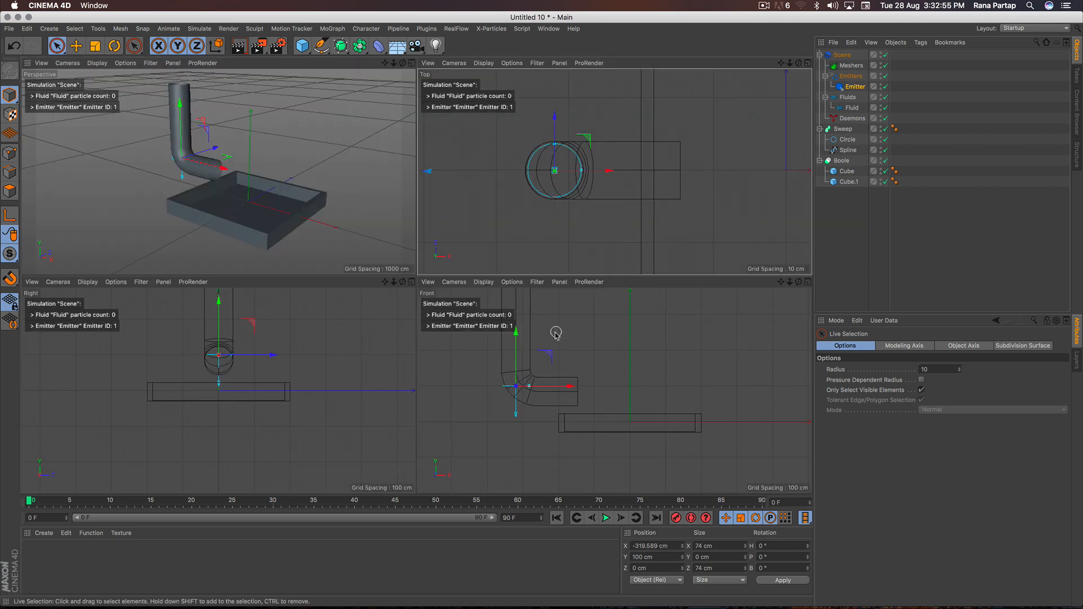
click(807, 282)
scroll(423, 288, down, 2)
alt+middle_drag(407, 277, 464, 366)
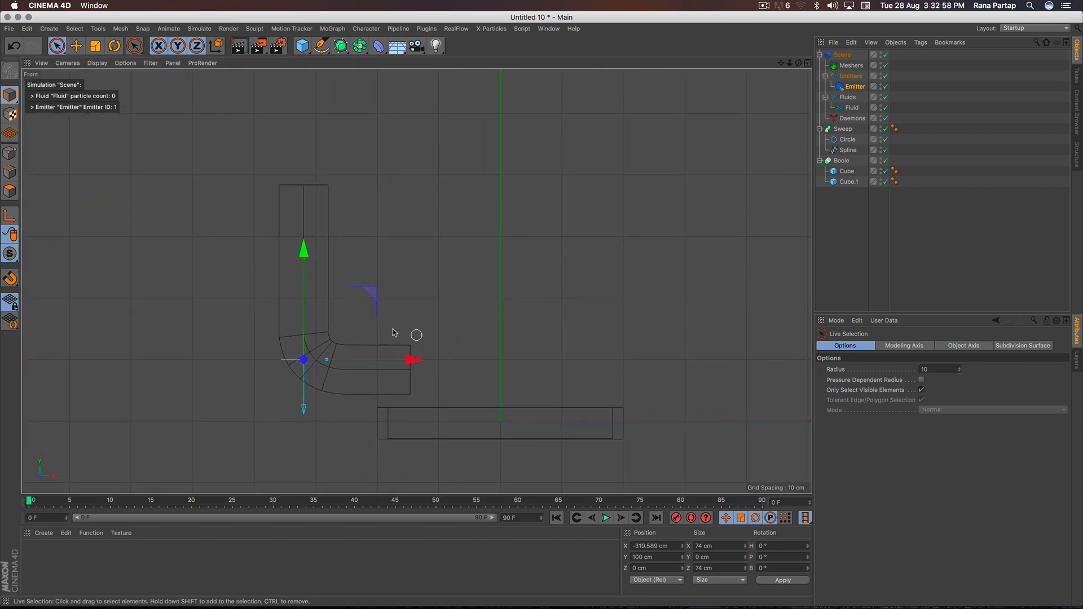
drag(305, 260, 342, 94)
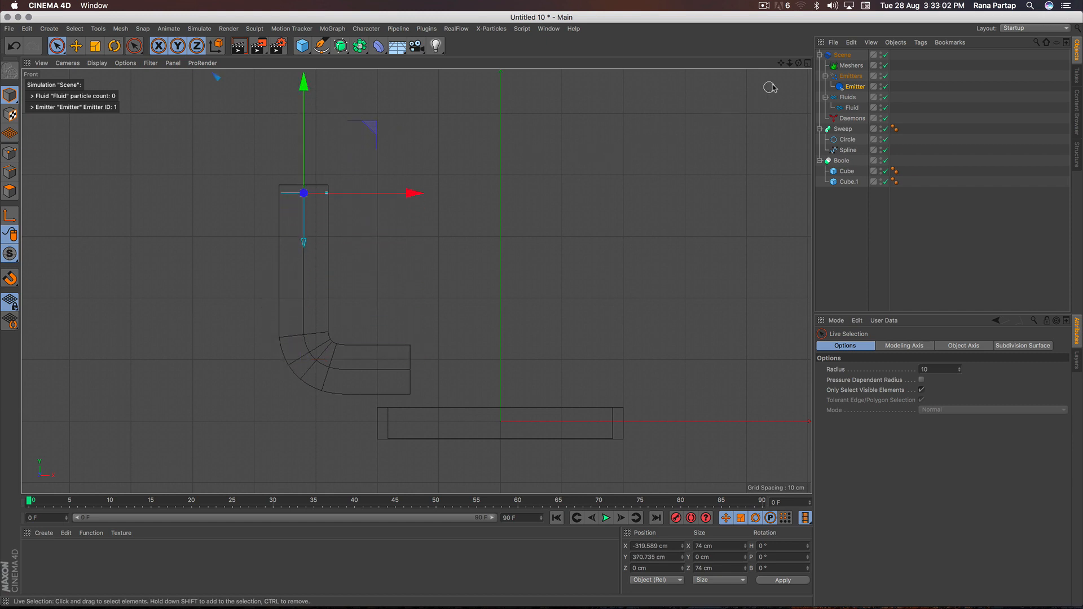
Return to the perspective view, play the simulation to examine the fluid around the pipe, and stop playback
click(808, 63)
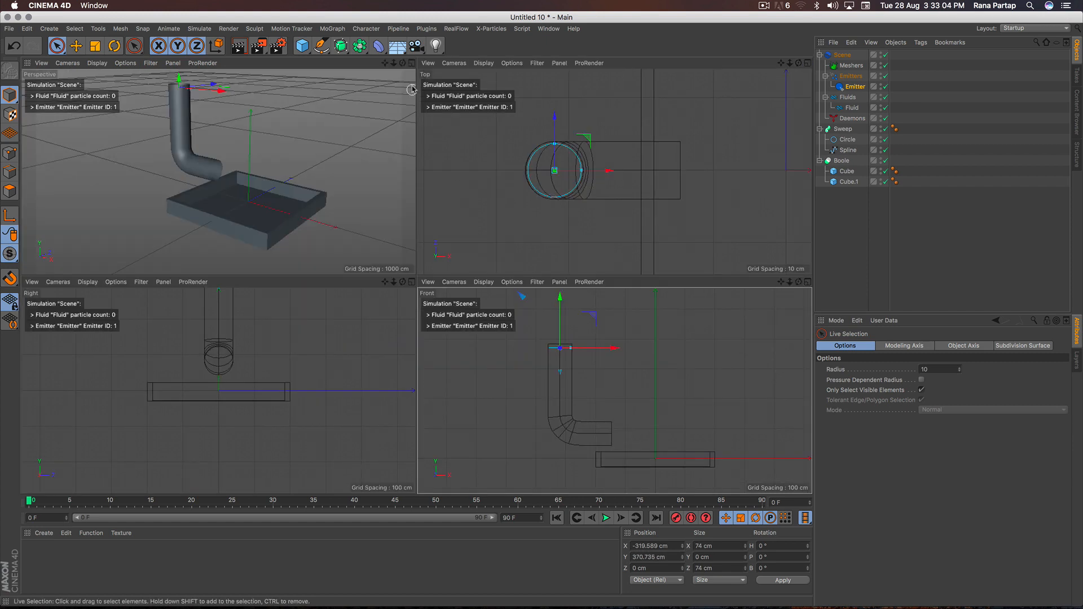
key(F1)
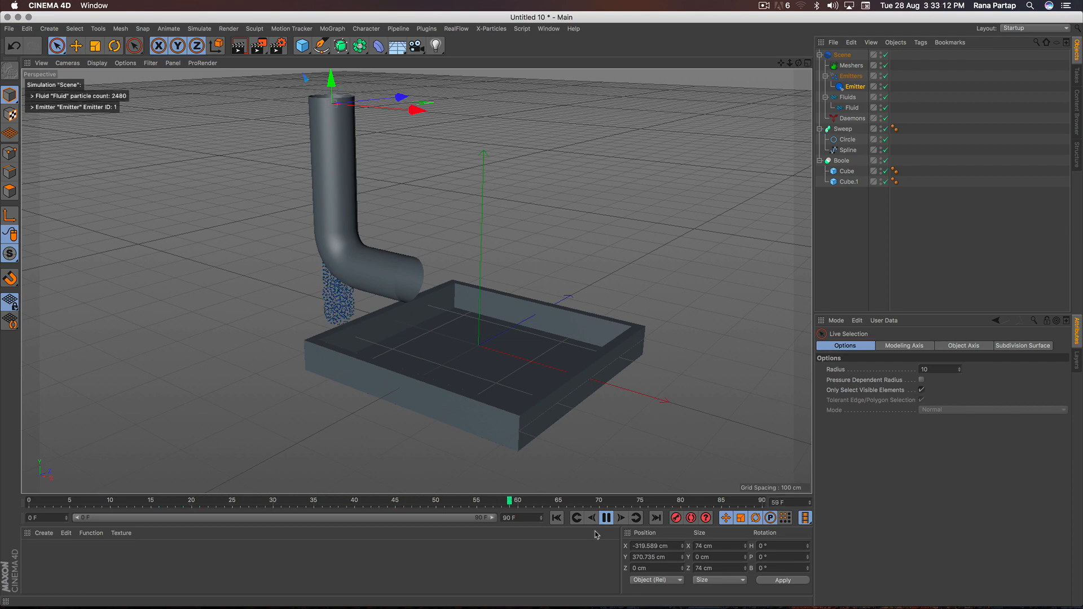
alt+drag(404, 405, 437, 405)
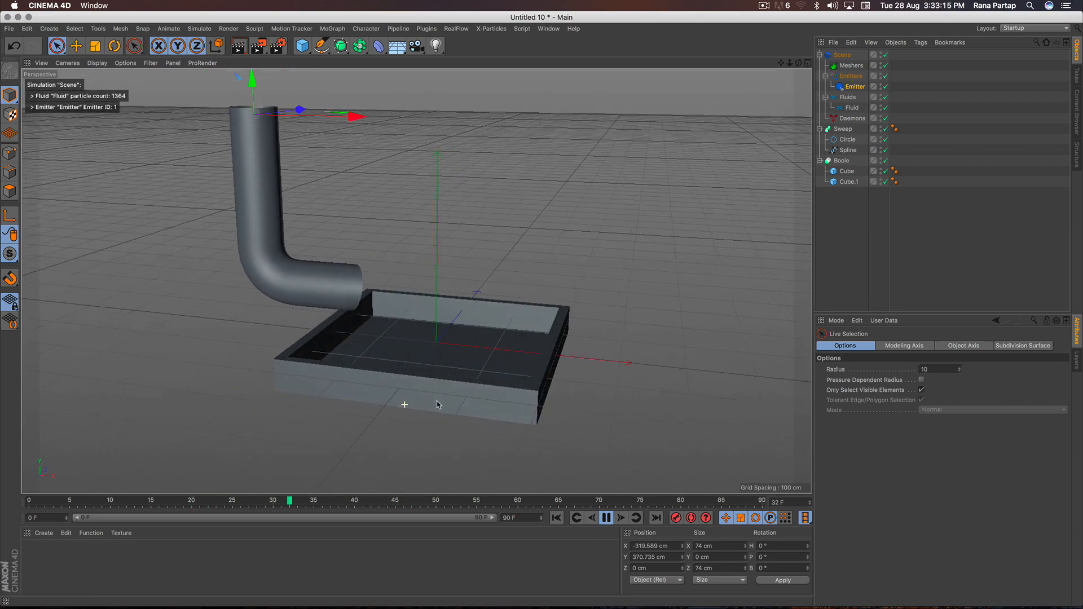
click(608, 517)
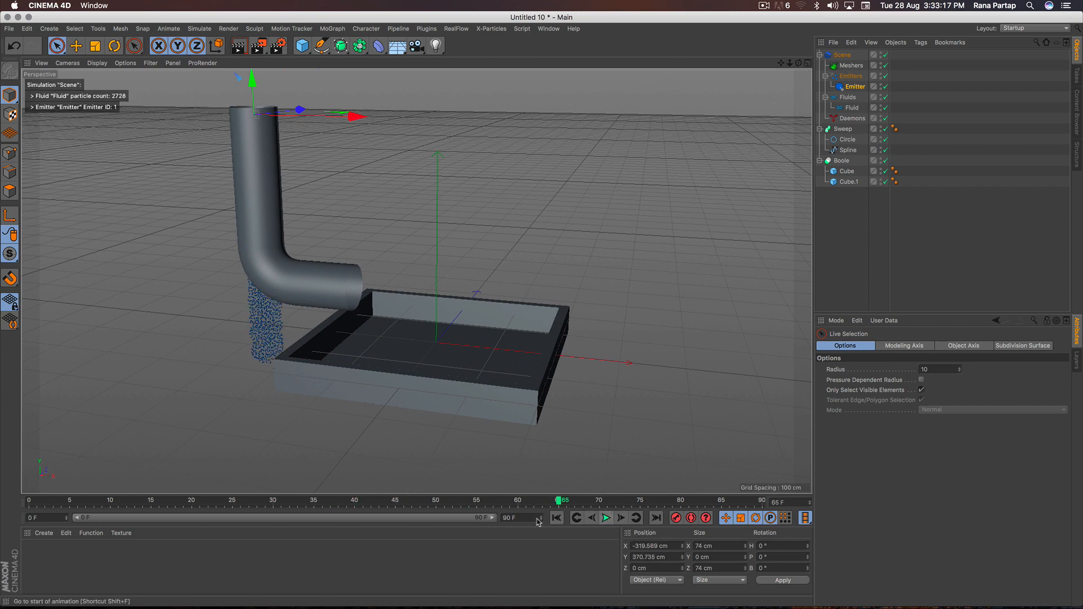
Extend the project's end to frame 590 and stretch the preview range to the full length
text(5)
click(532, 559)
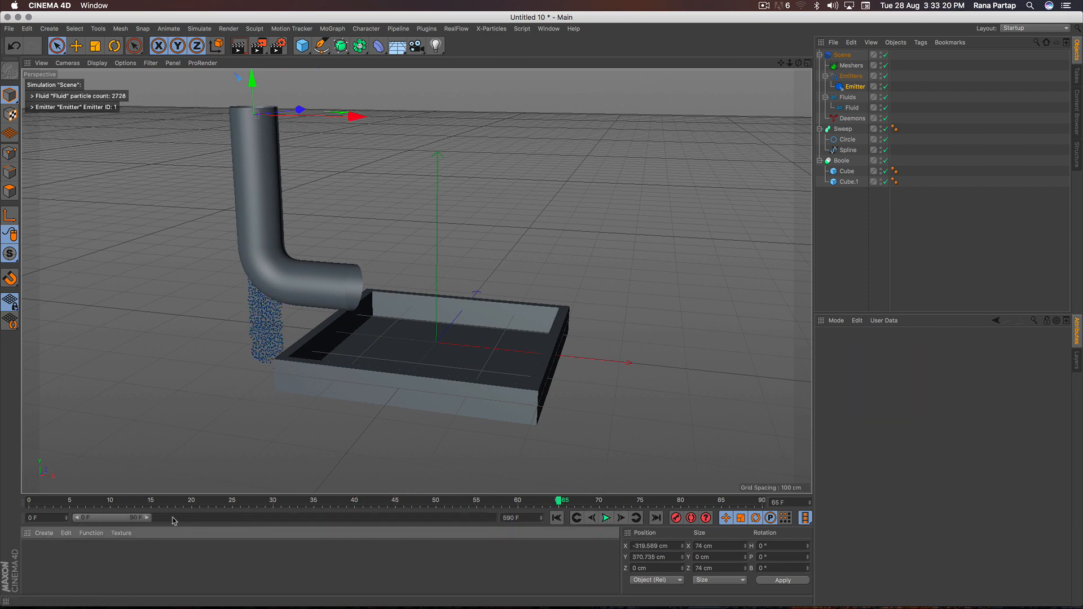
drag(148, 518, 494, 519)
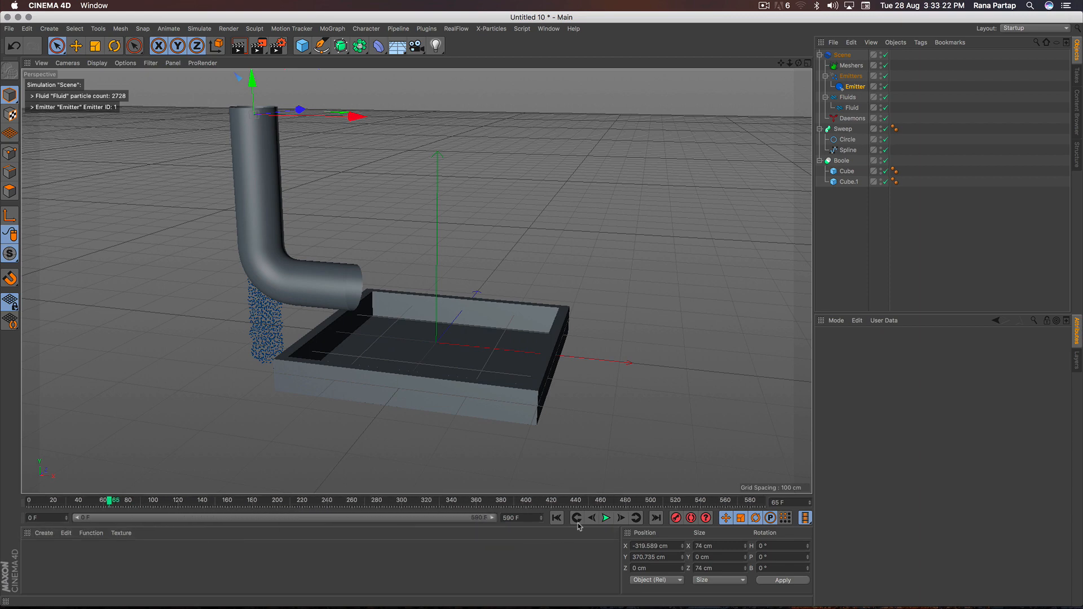
Play the simulation while examining the particles around the pipe bend and tray from several angles, and stop playback
scroll(331, 364, down, 2)
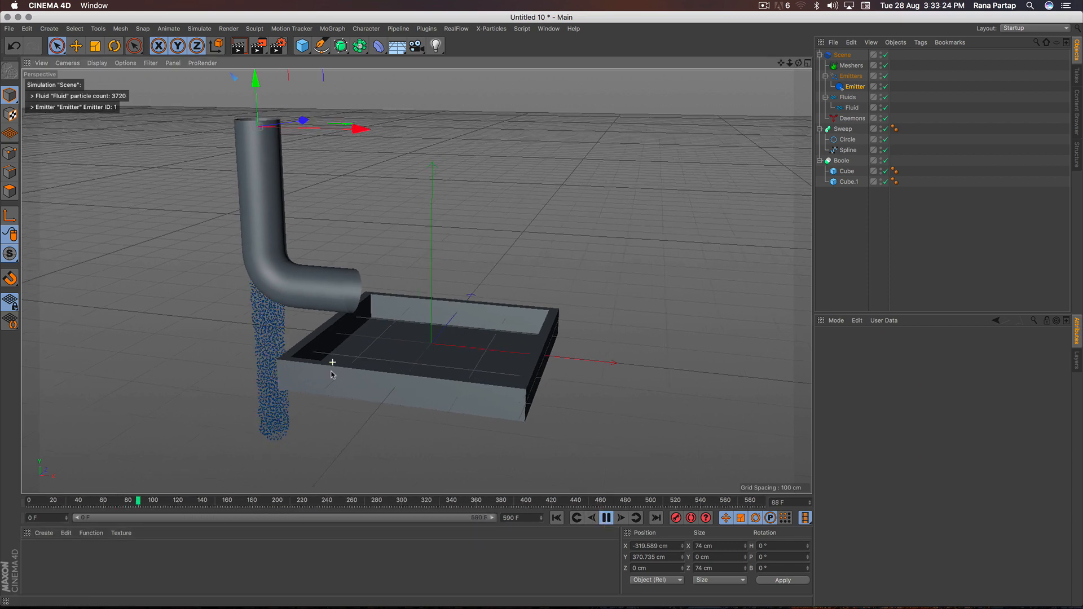
alt+drag(292, 374, 305, 365)
alt+middle_drag(231, 372, 319, 362)
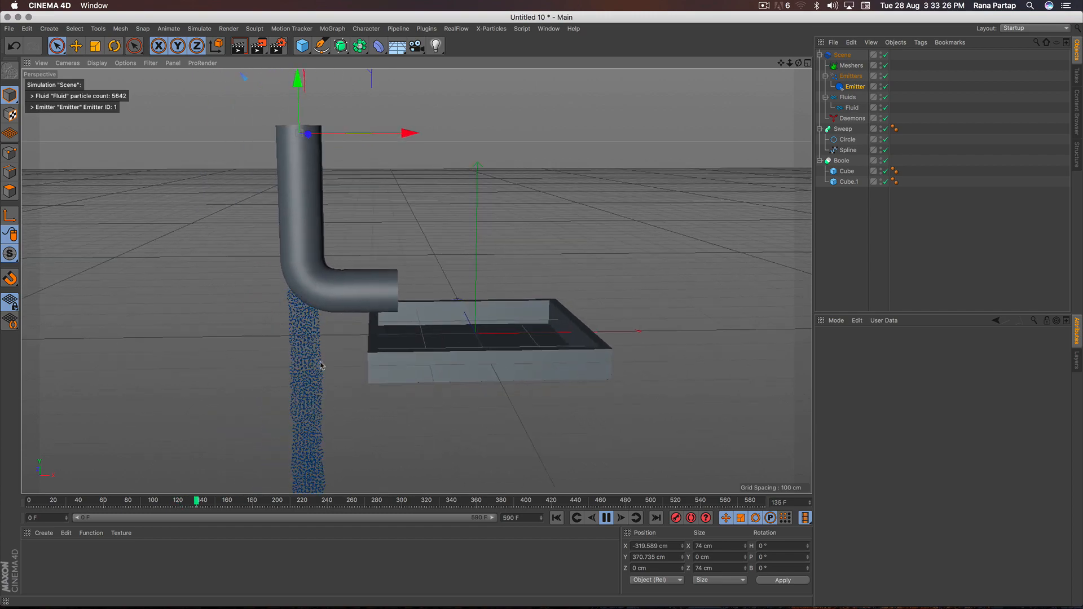
scroll(298, 346, up, 1)
alt+drag(313, 336, 252, 353)
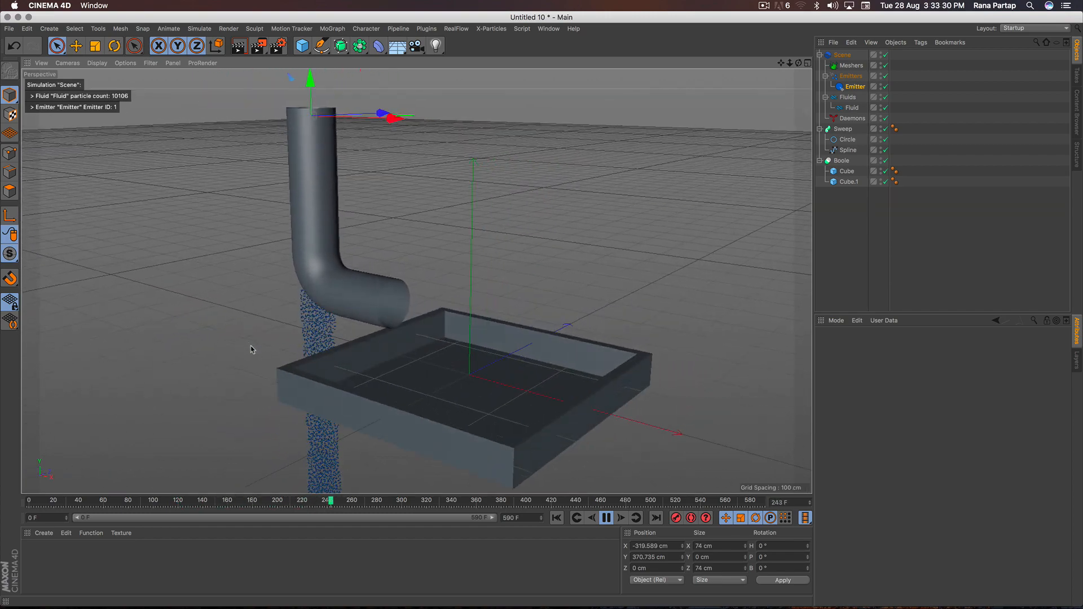
click(606, 517)
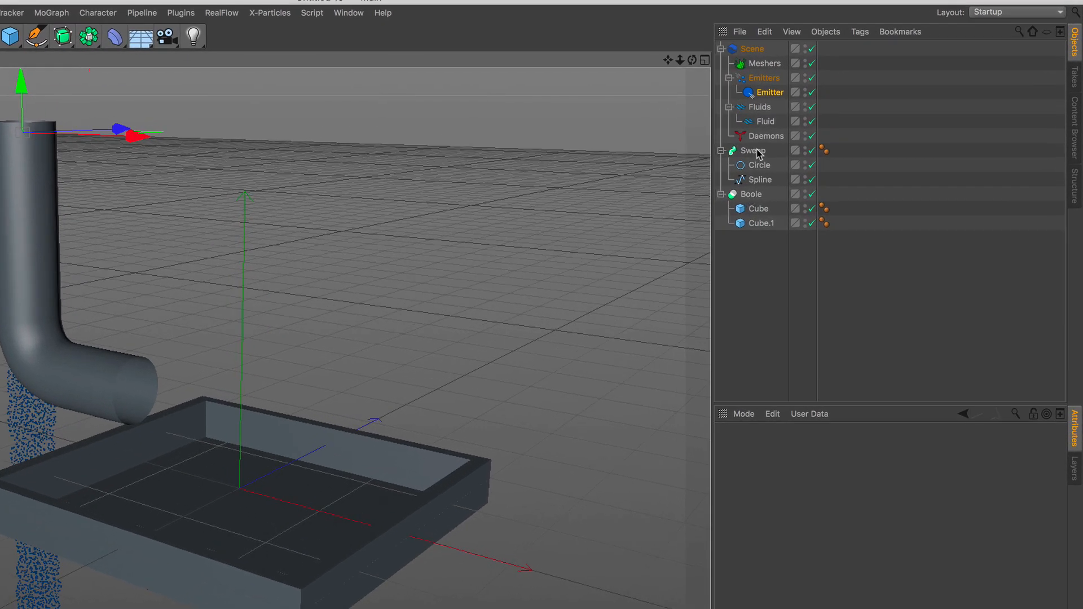
Add a RealFlow Collider tag to the Sweep pipe
click(756, 150)
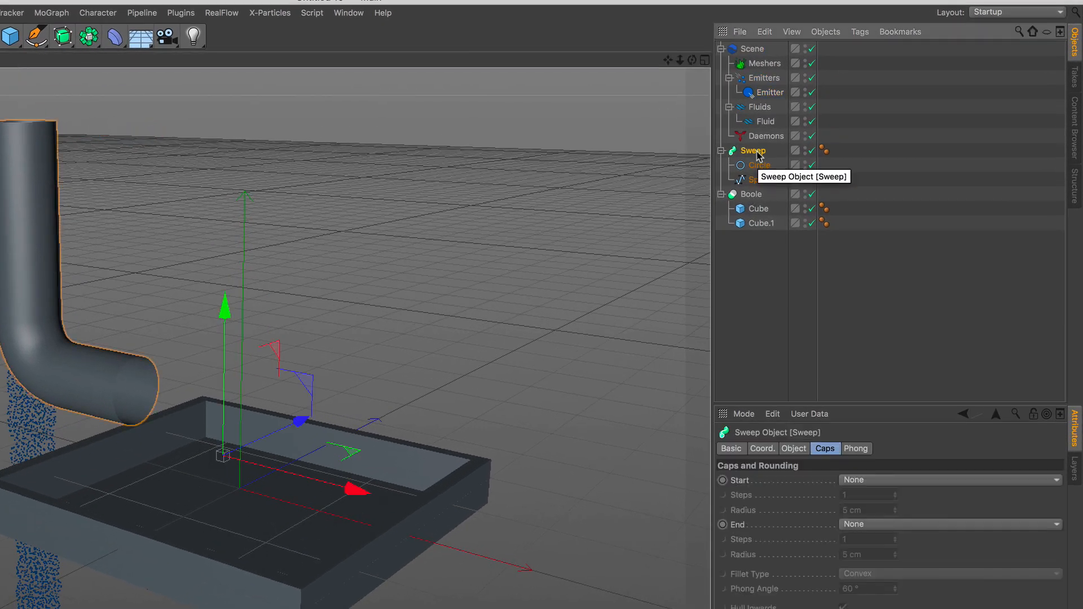
click(857, 34)
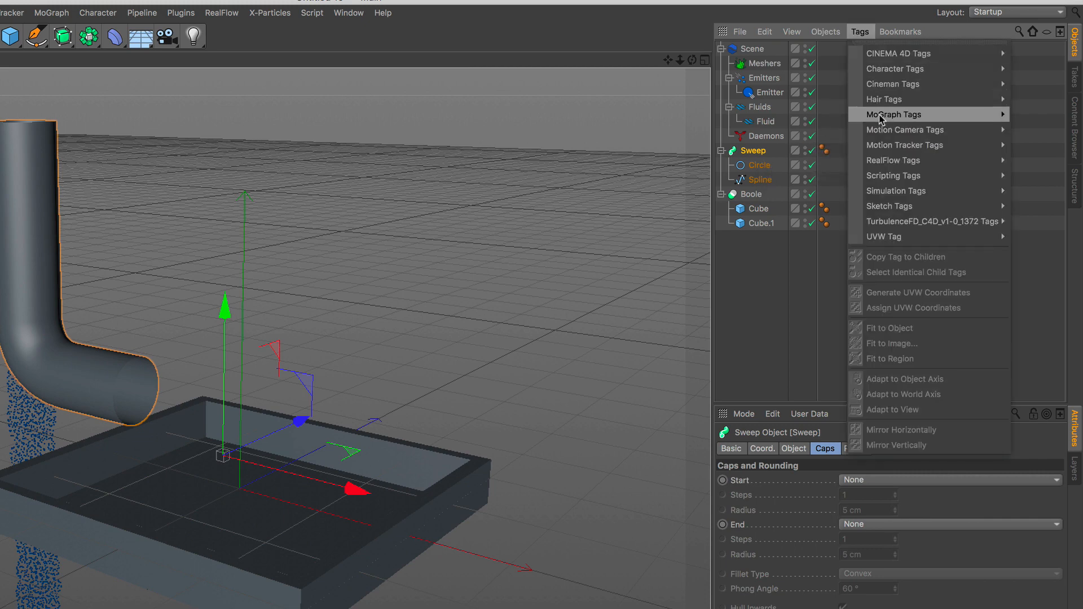
mouse_move(890, 162)
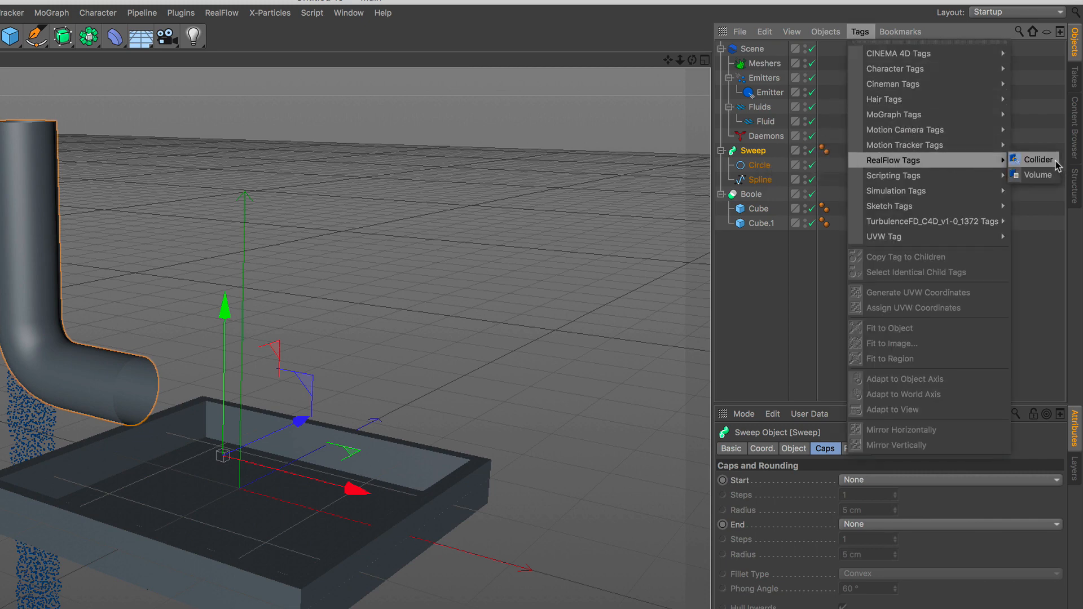
click(1038, 160)
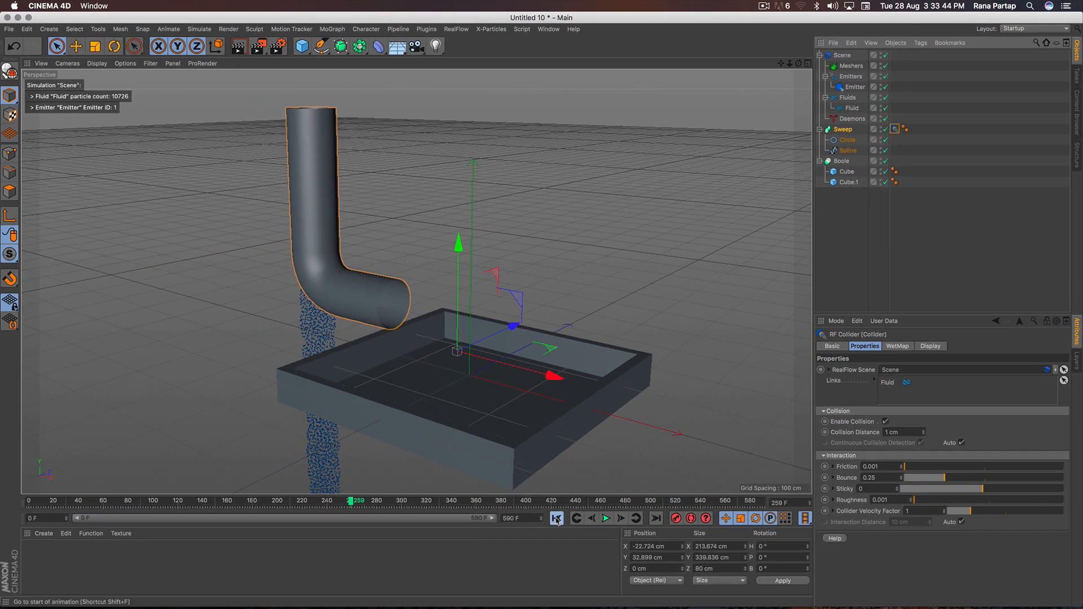
Replay the simulation from the start, examine how the fluid leaves the pipe above the tray, and stop playback
click(605, 519)
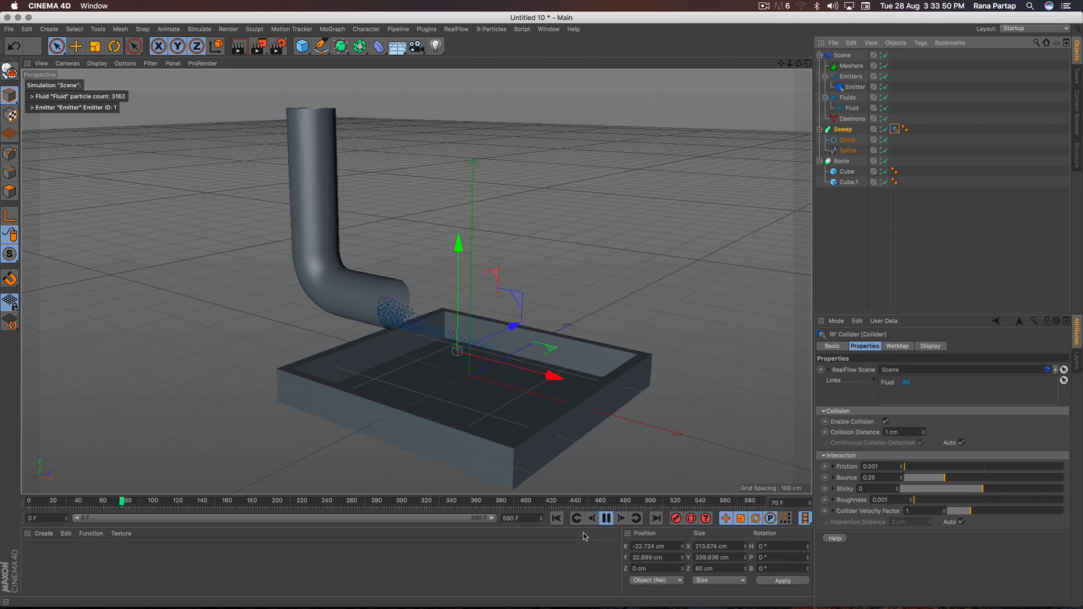
alt+drag(490, 452, 479, 402)
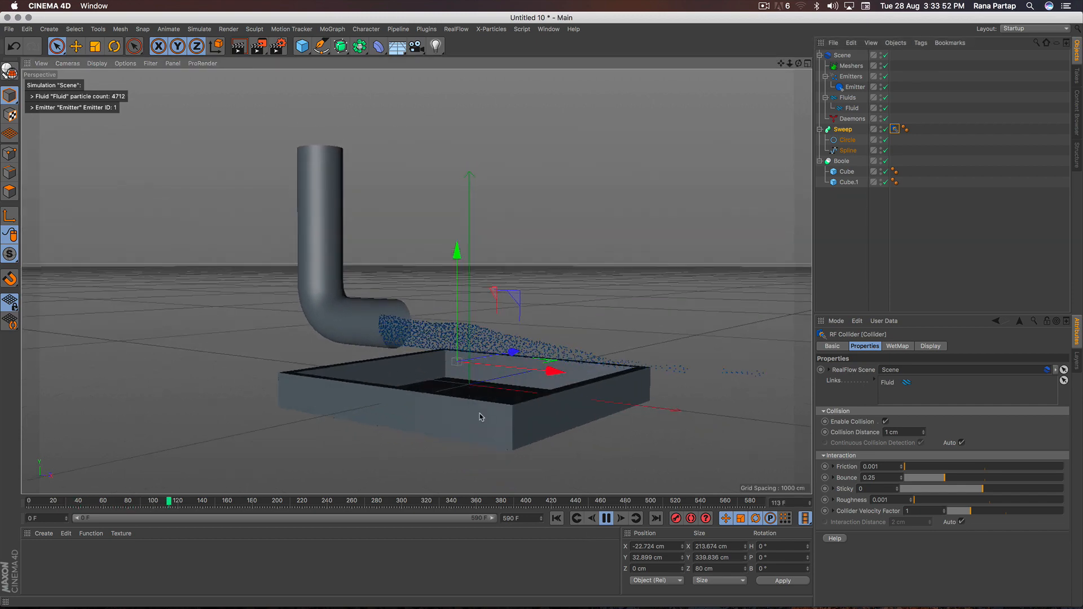
alt+middle_drag(481, 415, 481, 375)
scroll(480, 371, up, 3)
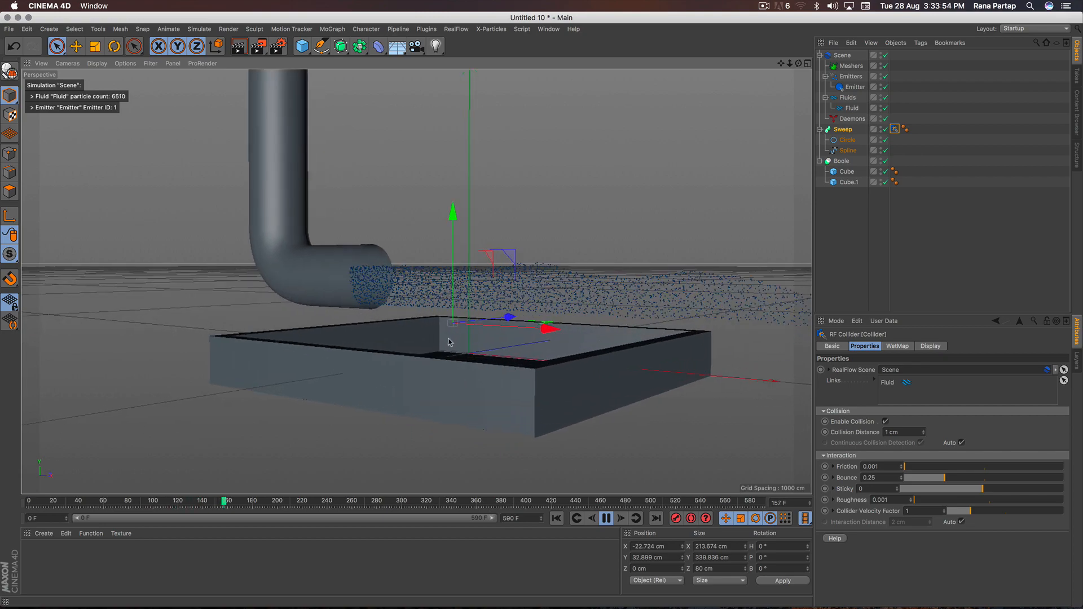
mouse_move(455, 355)
alt+mouse_down()
mouse_move(496, 380)
mouse_move(515, 359)
mouse_move(442, 363)
mouse_move(426, 398)
mouse_move(405, 325)
mouse_move(445, 361)
alt+mouse_up()
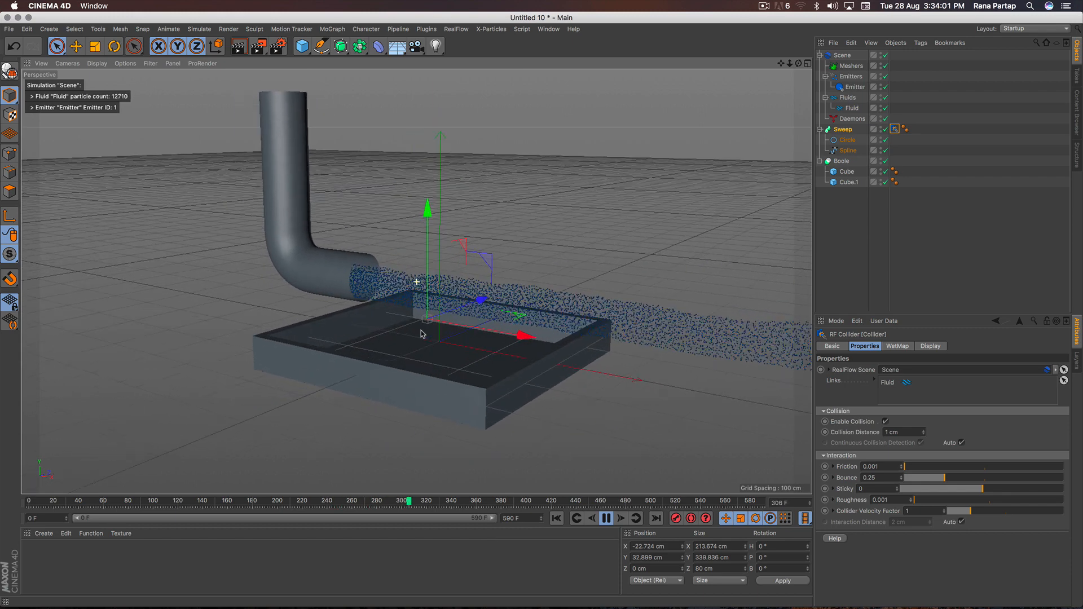
click(608, 519)
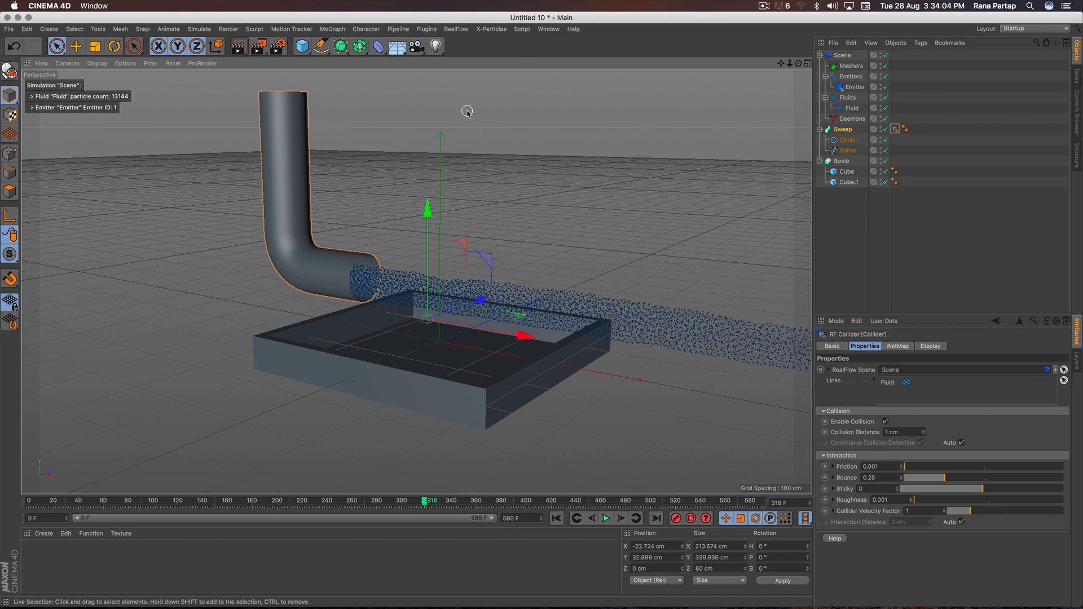
Add a RealFlow Gravity daemon to the scene
click(456, 29)
mouse_move(467, 67)
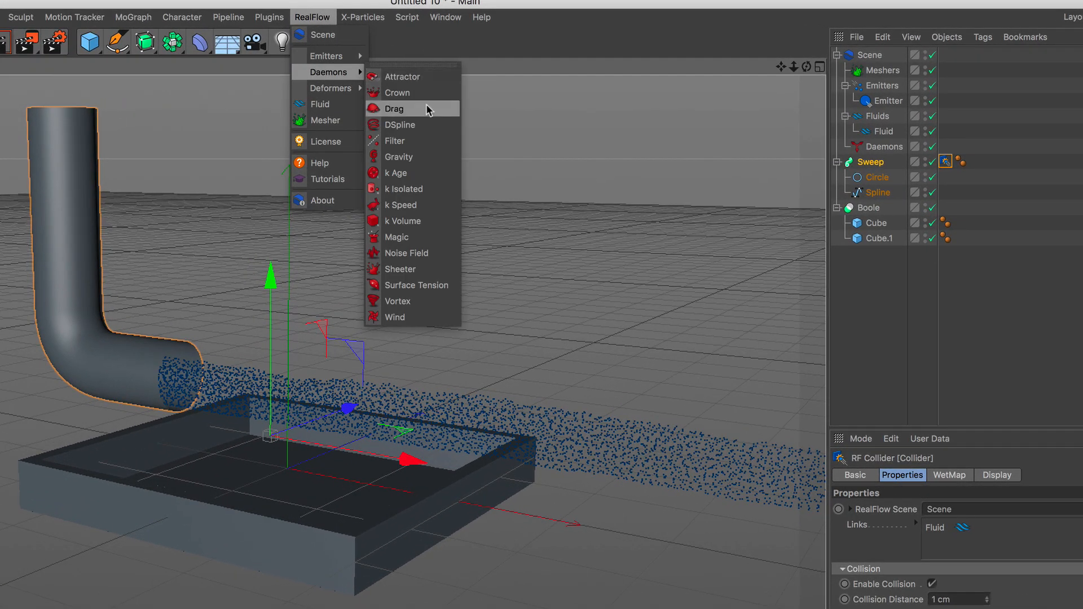
click(434, 161)
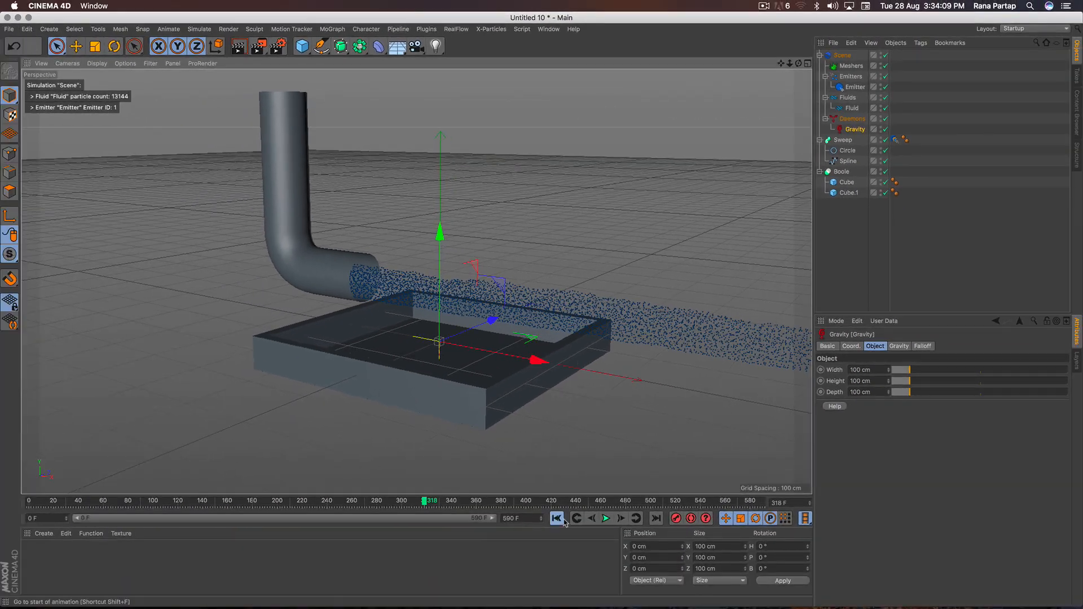
Rewind and play the simulation to check the fluid's fall under gravity, and stop playback
click(557, 518)
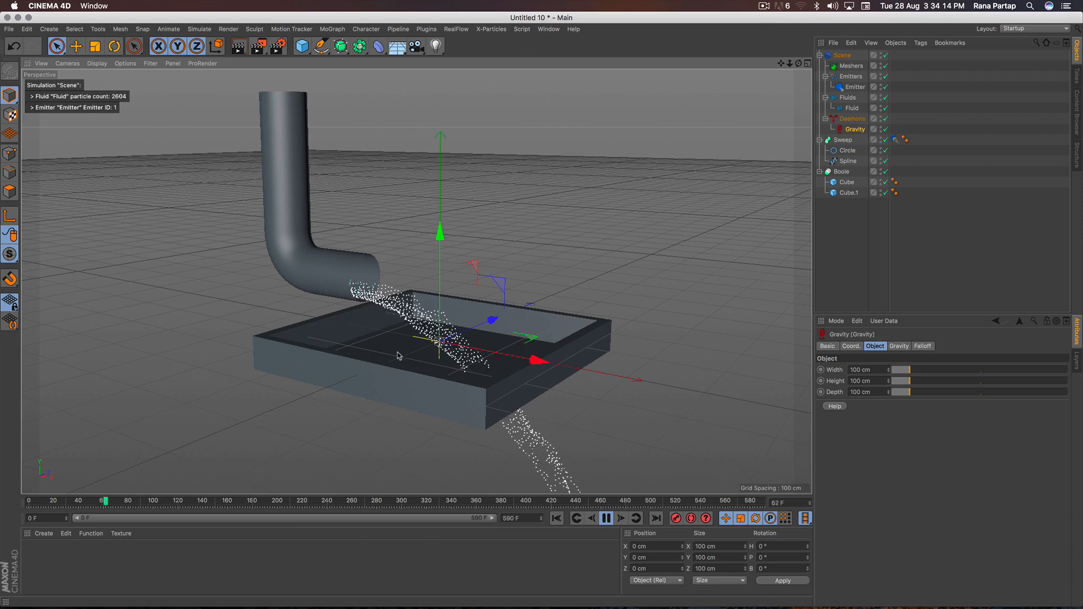
scroll(398, 354, up, 2)
alt+drag(399, 368, 424, 376)
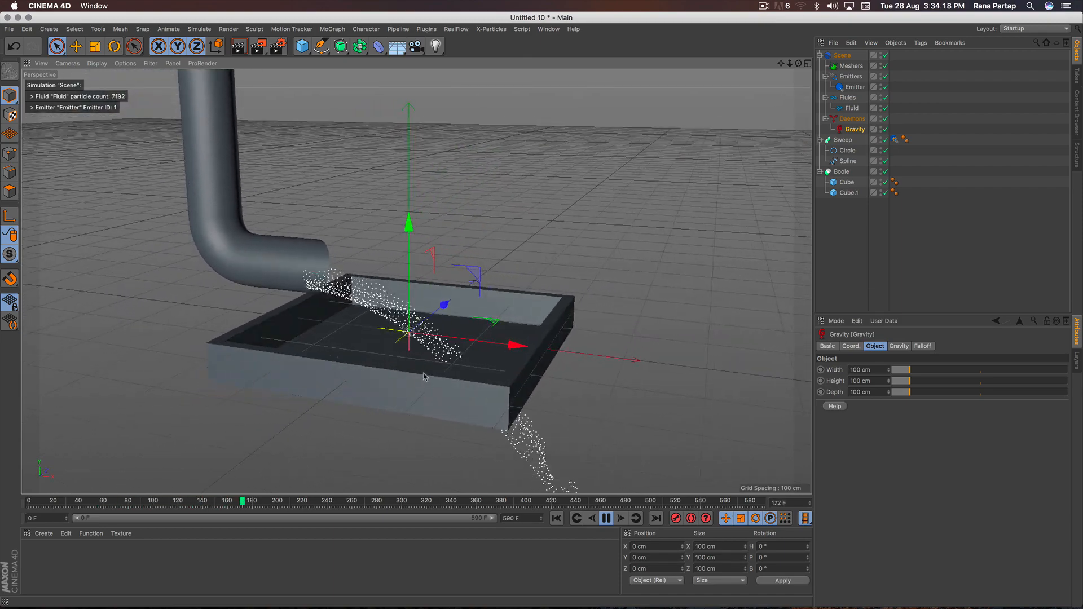
click(606, 518)
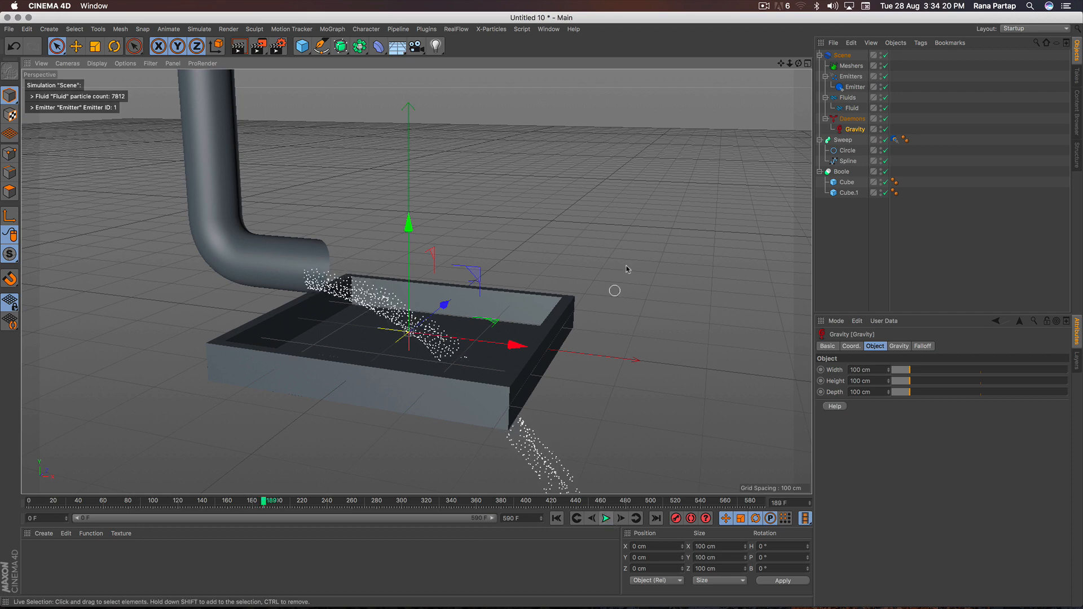
Shift the Sweep pipe to about -52.8 cm in X and recenter the emitter in its opening at about -350.4 cm in X
click(842, 140)
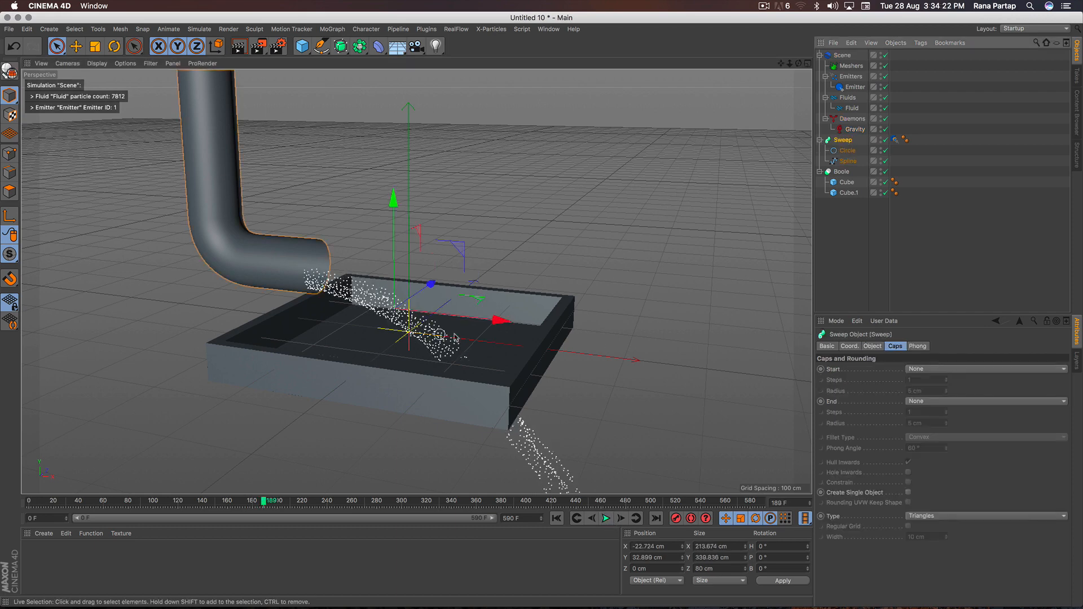
drag(494, 319, 477, 318)
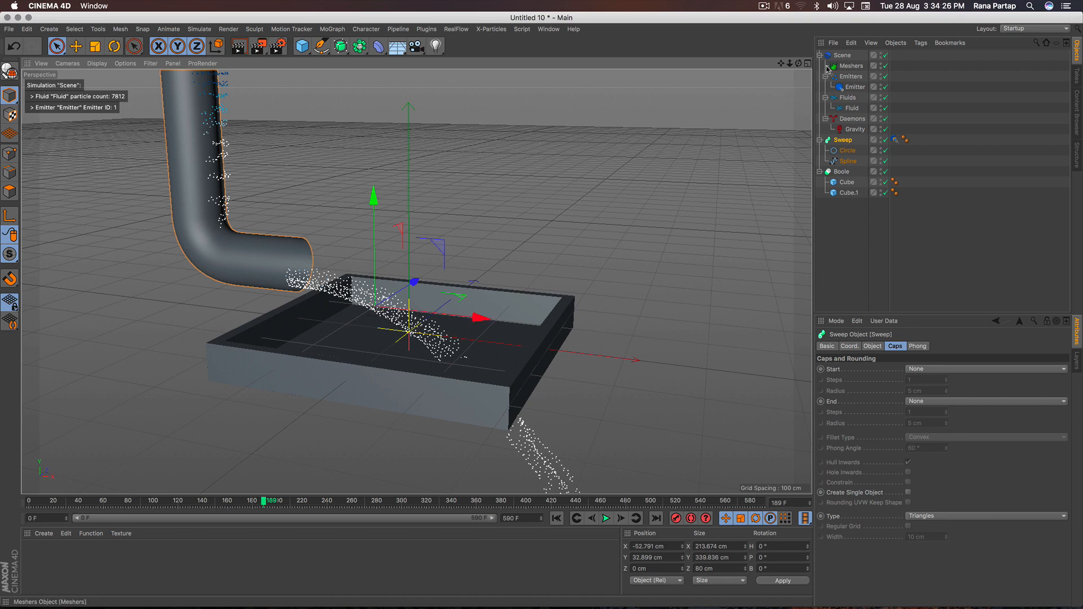
click(852, 88)
alt+drag(358, 136, 292, 186)
alt+middle_drag(290, 157, 438, 269)
drag(441, 206, 419, 204)
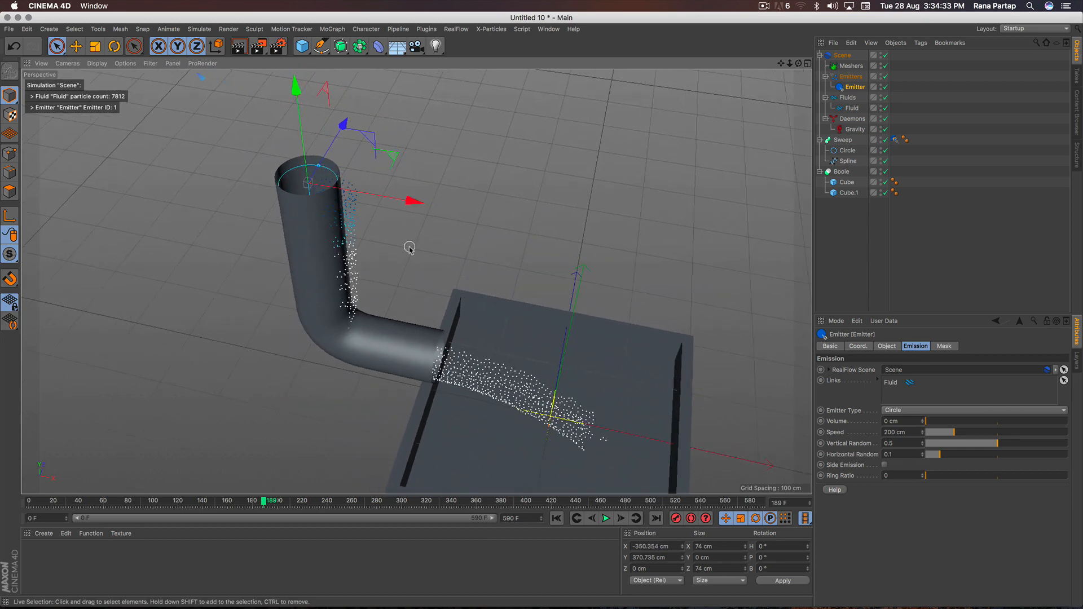
Replay the simulation from the start, examine where the stream from the shifted pipe lands in the tray, and stop playback
click(565, 520)
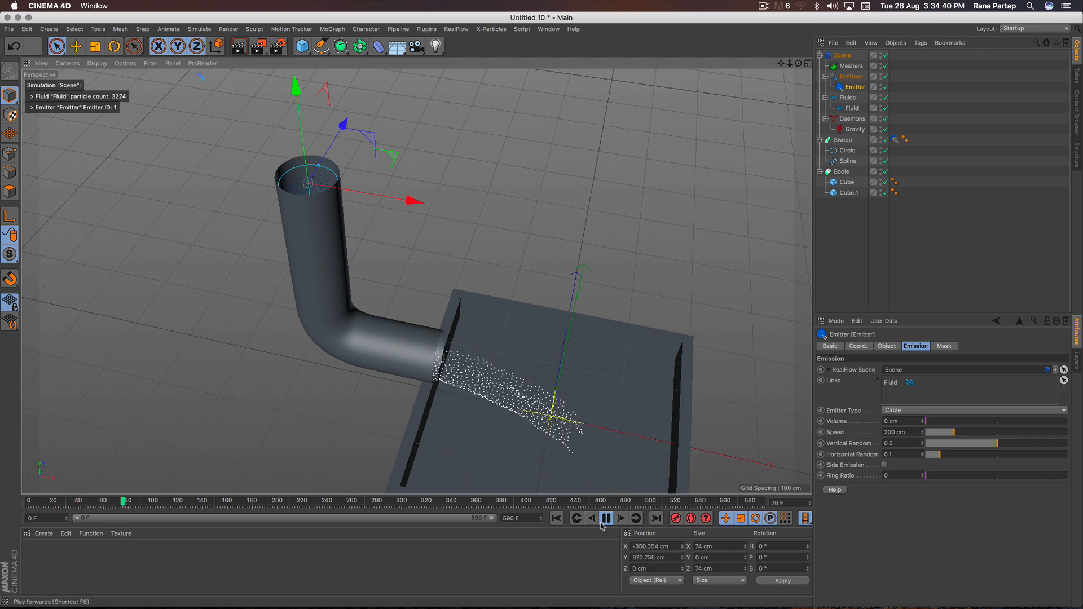
scroll(568, 427, up, 3)
scroll(567, 427, down, 2)
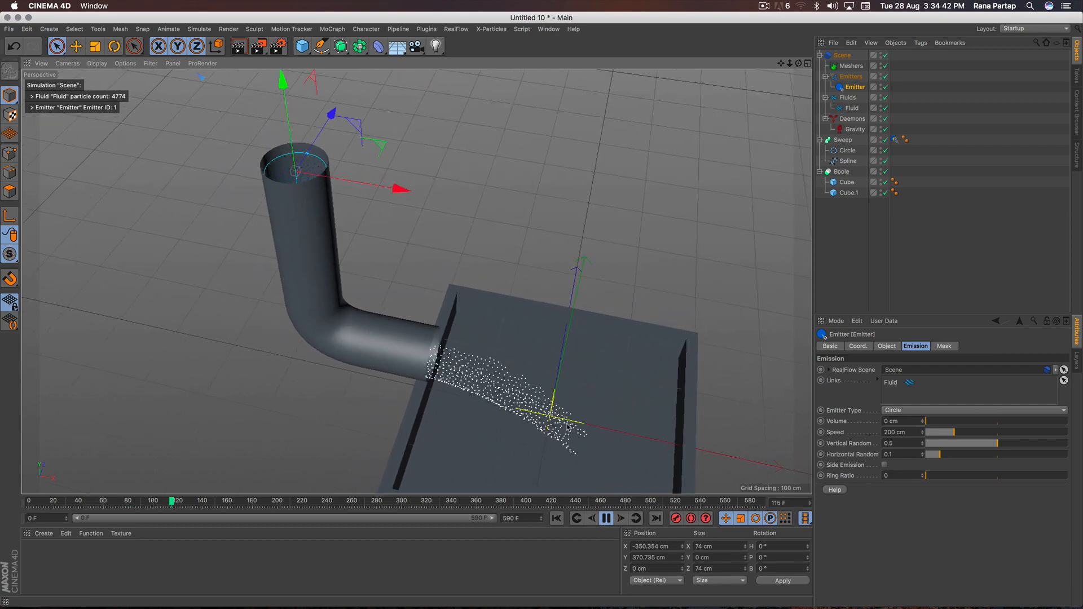
scroll(568, 427, down, 3)
scroll(568, 401, up, 5)
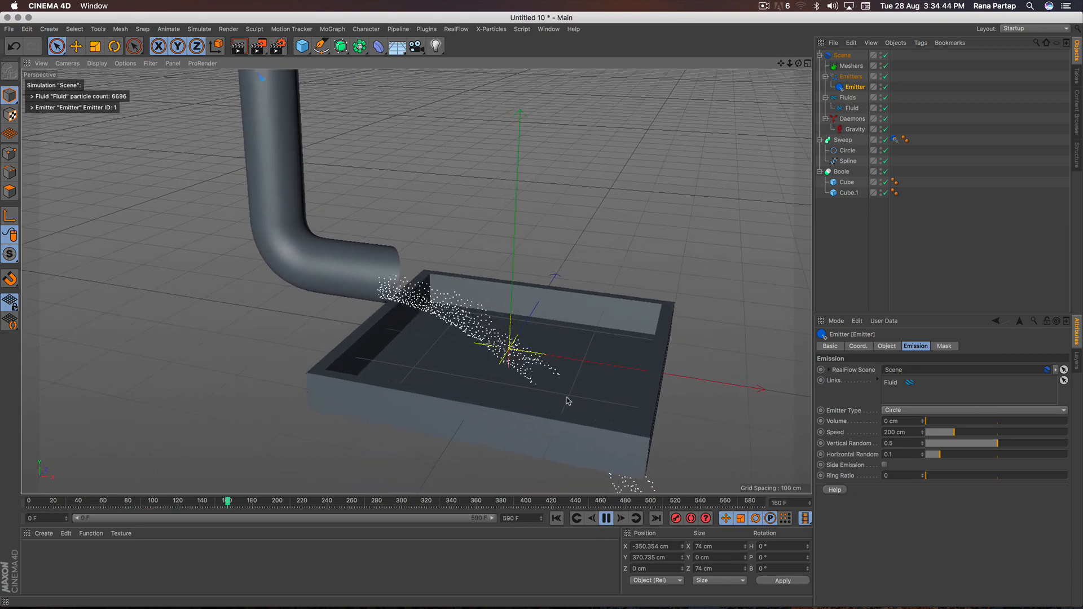
key(F8)
alt+middle_drag(567, 401, 531, 376)
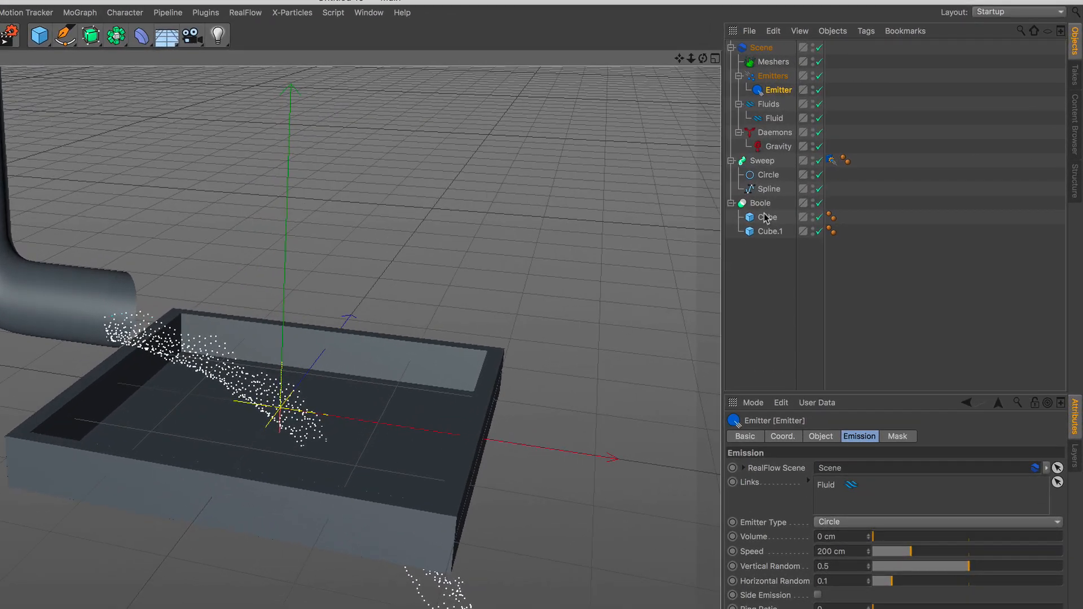
Add a RealFlow Collider tag to the Boole tray
click(766, 205)
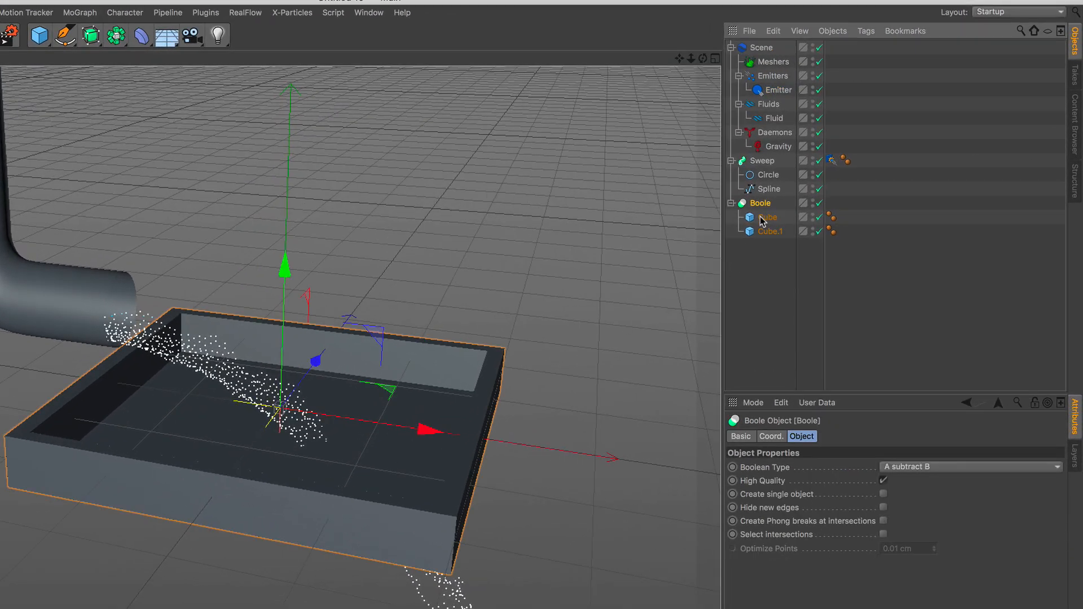
click(866, 31)
mouse_move(894, 157)
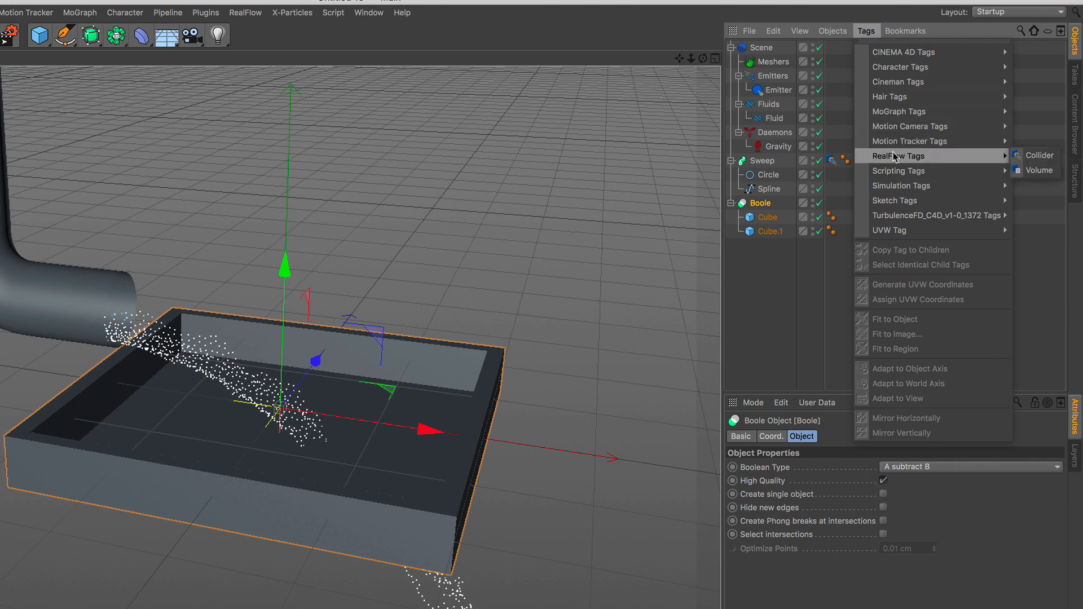
click(1040, 156)
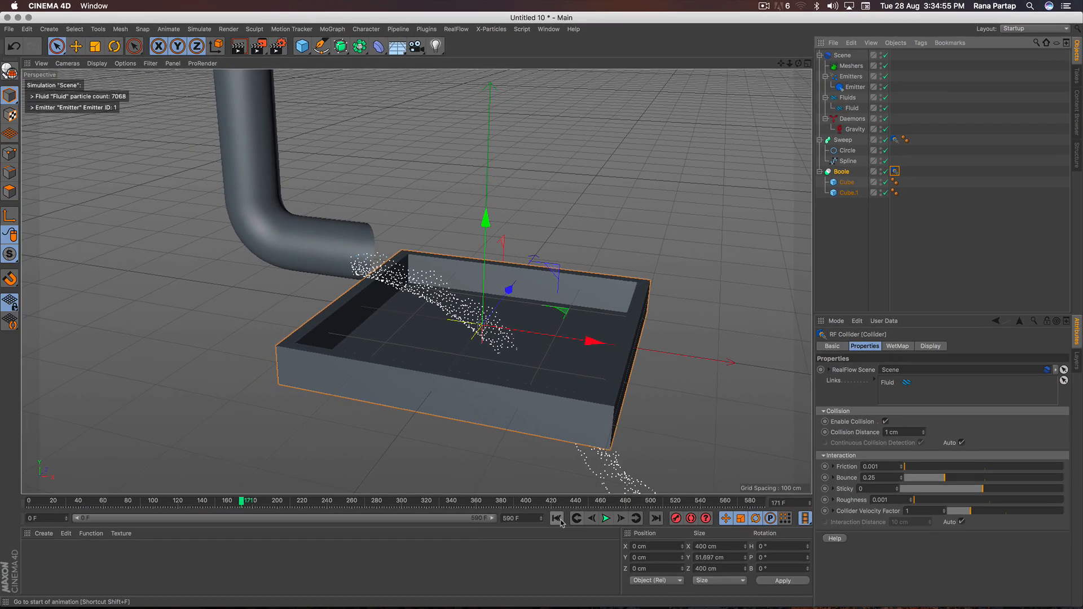
Play the simulation from the start with nothing selected, examine how the tray collects the fluid, and stop at frame 234
click(557, 518)
click(607, 518)
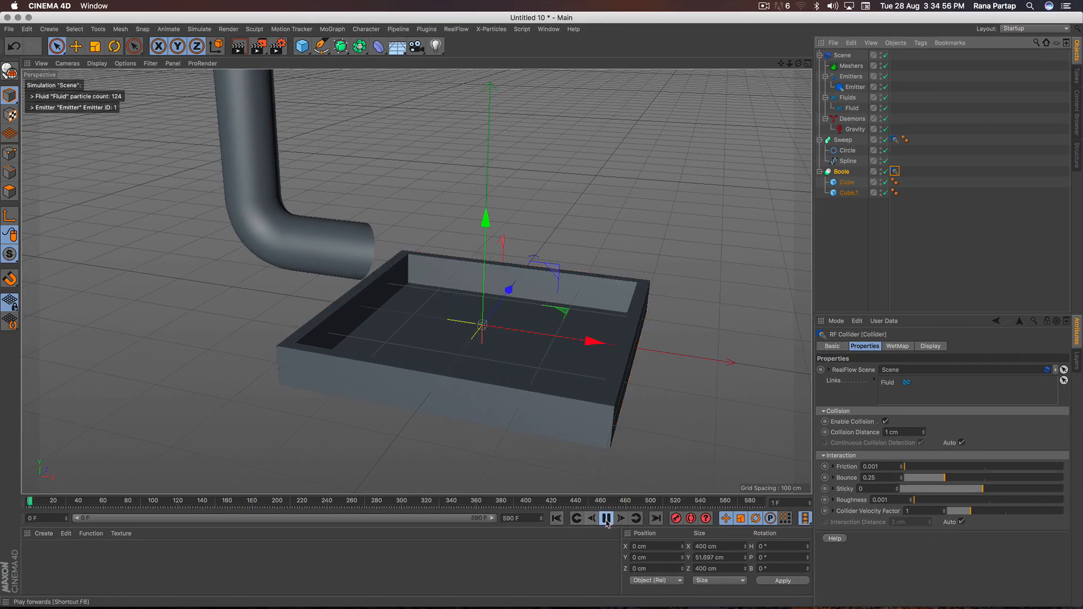
click(853, 303)
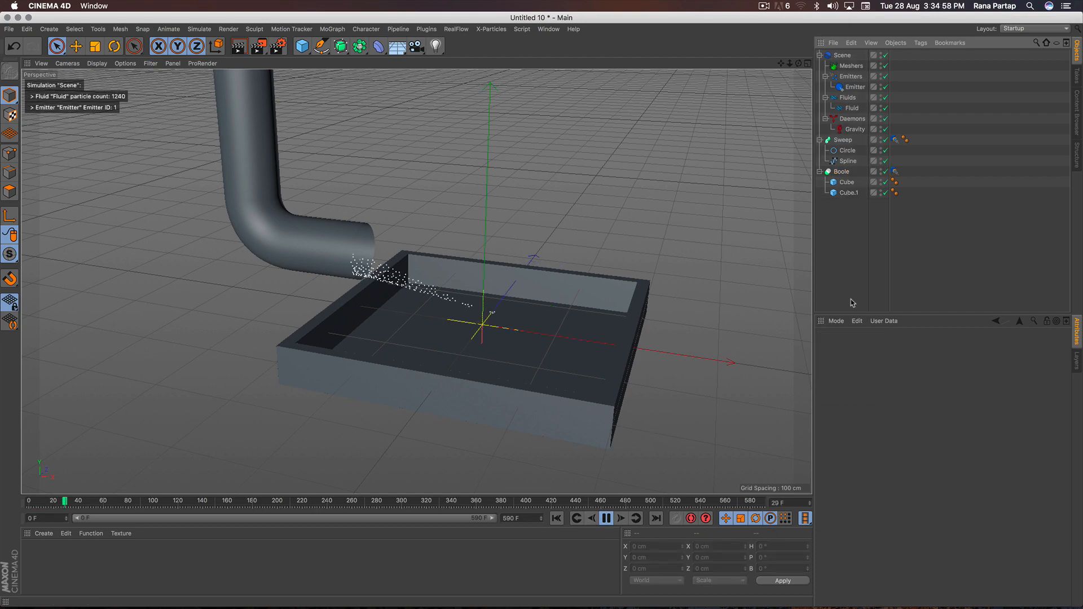
alt+drag(585, 389, 599, 360)
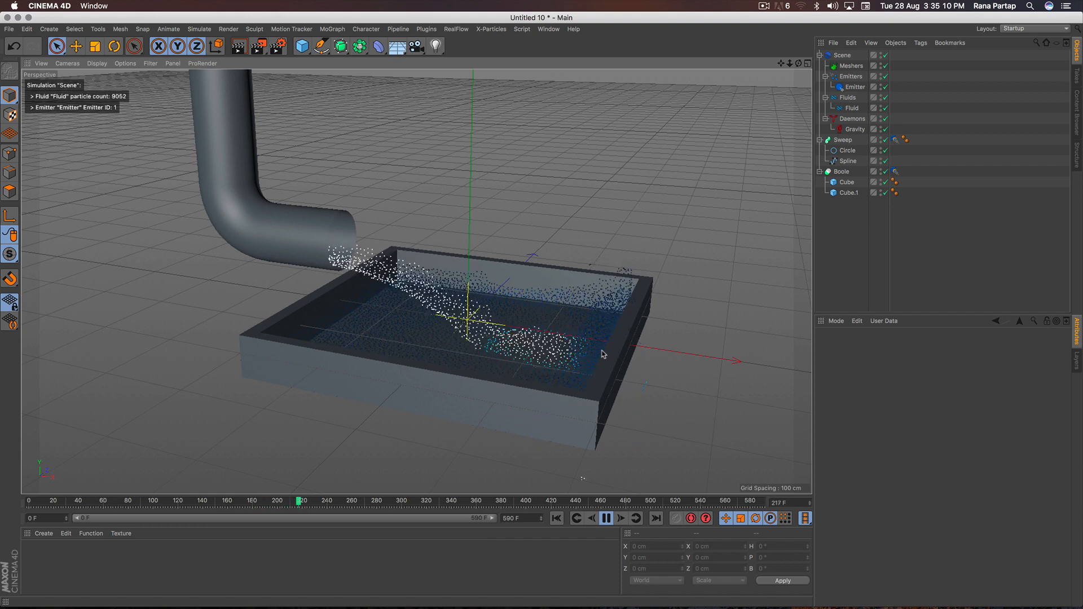
click(607, 519)
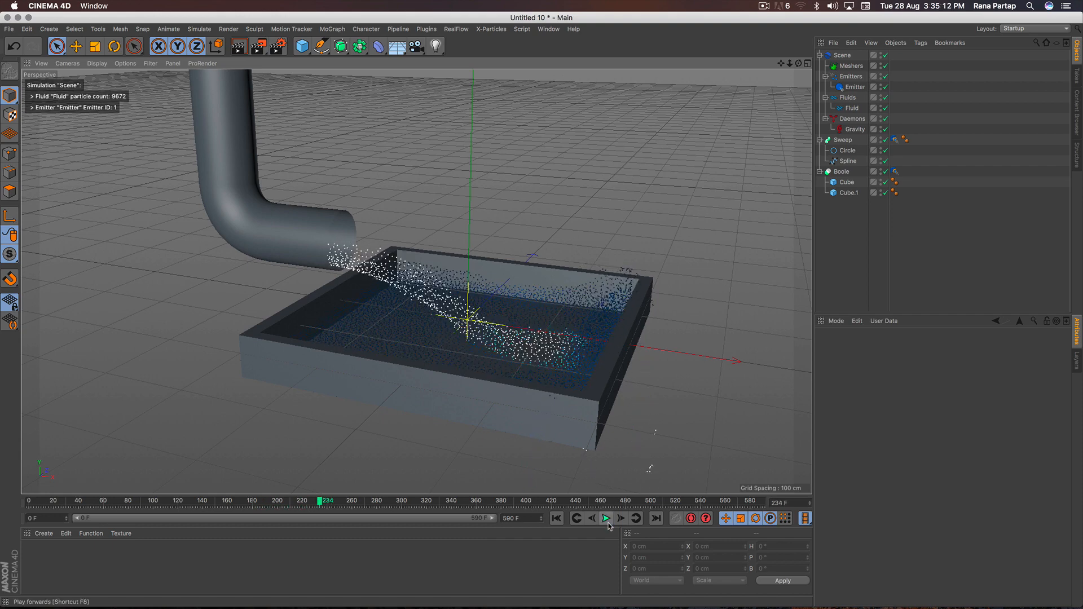
Test-render the perspective view at frame 234, return to the editor display, and inspect the particles in the tray
click(239, 45)
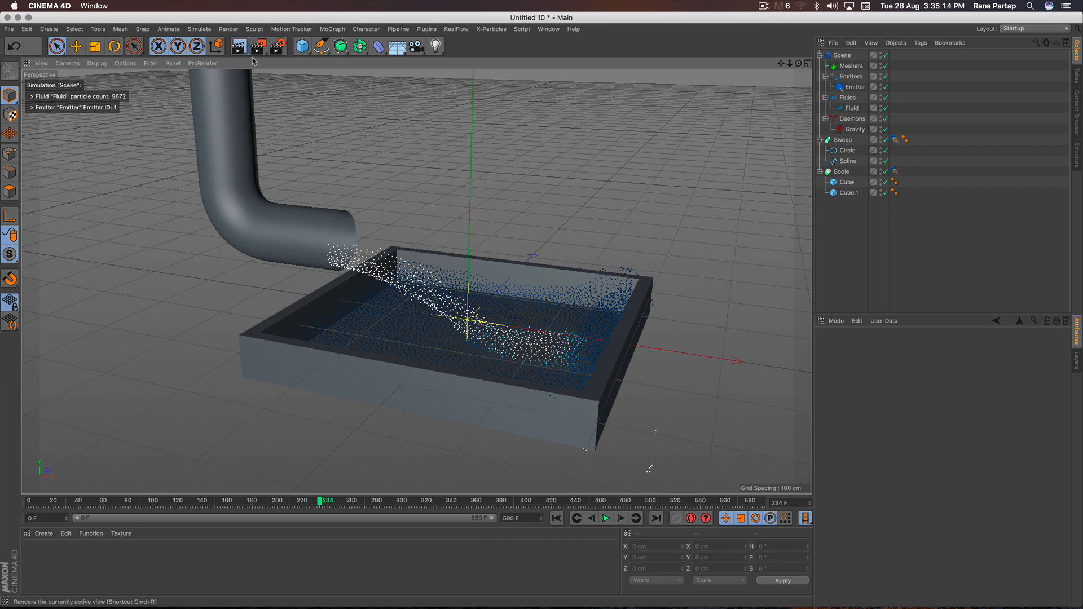
click(539, 207)
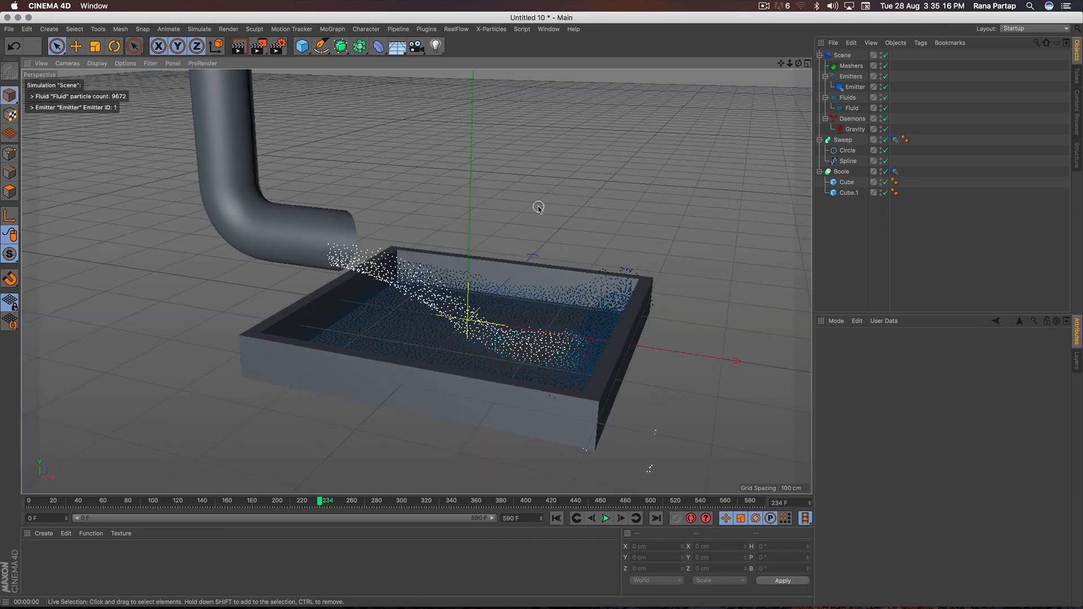
alt+drag(515, 294, 415, 279)
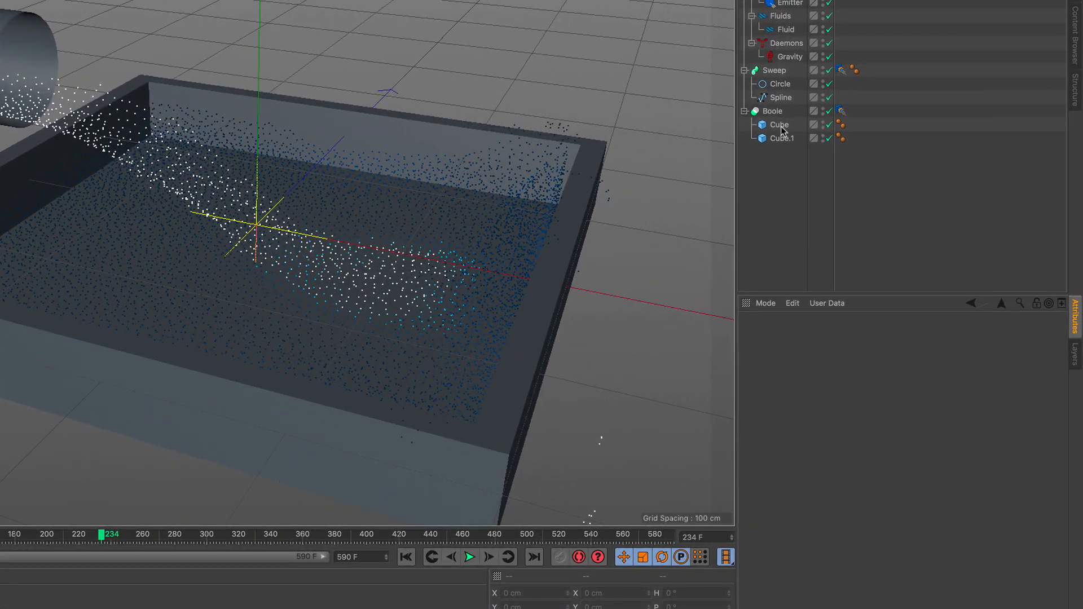
Set the Y size of the tray's outer cube to 71.697 cm and of its inner cutting cube to 75.269 cm
click(781, 126)
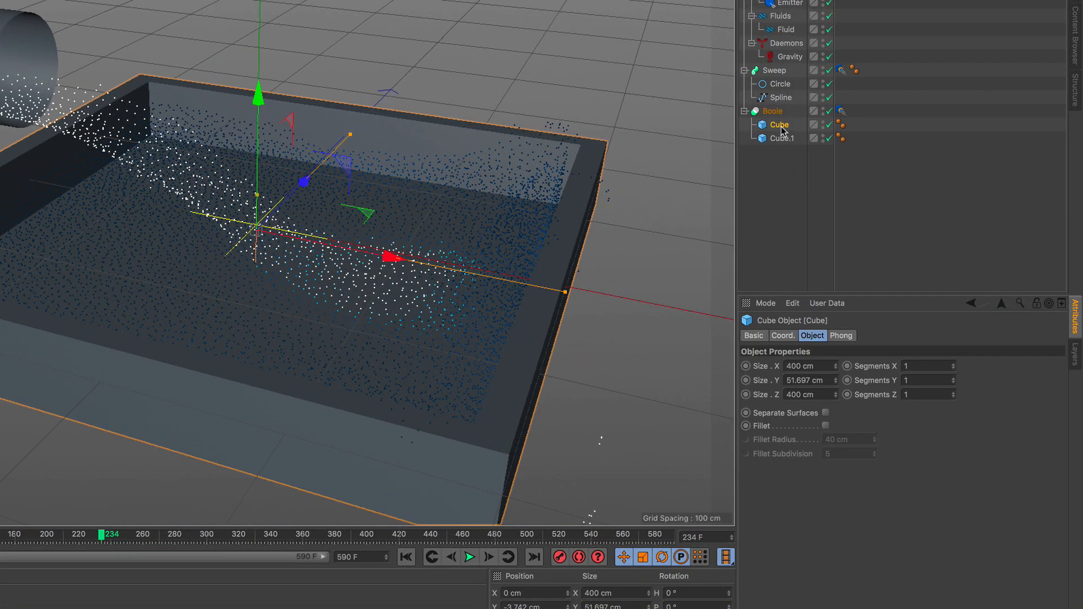
click(791, 380)
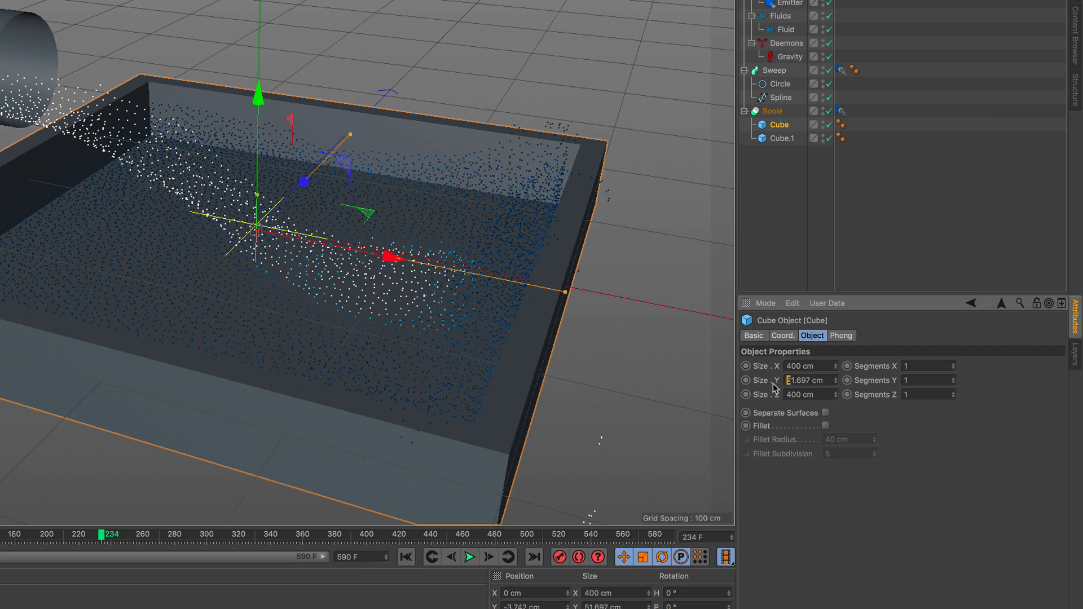
key(Return)
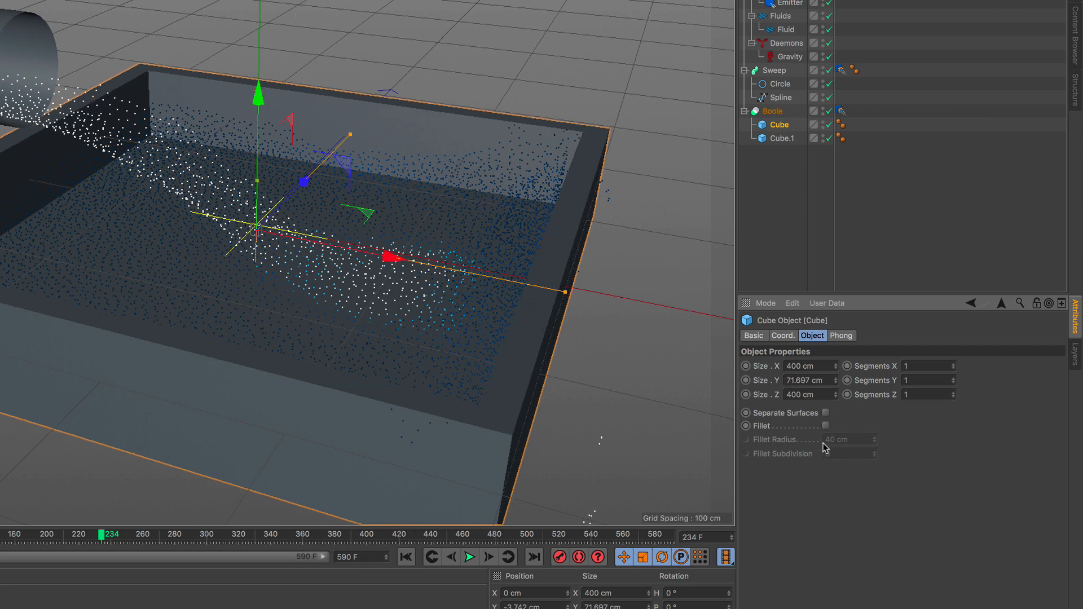
click(779, 139)
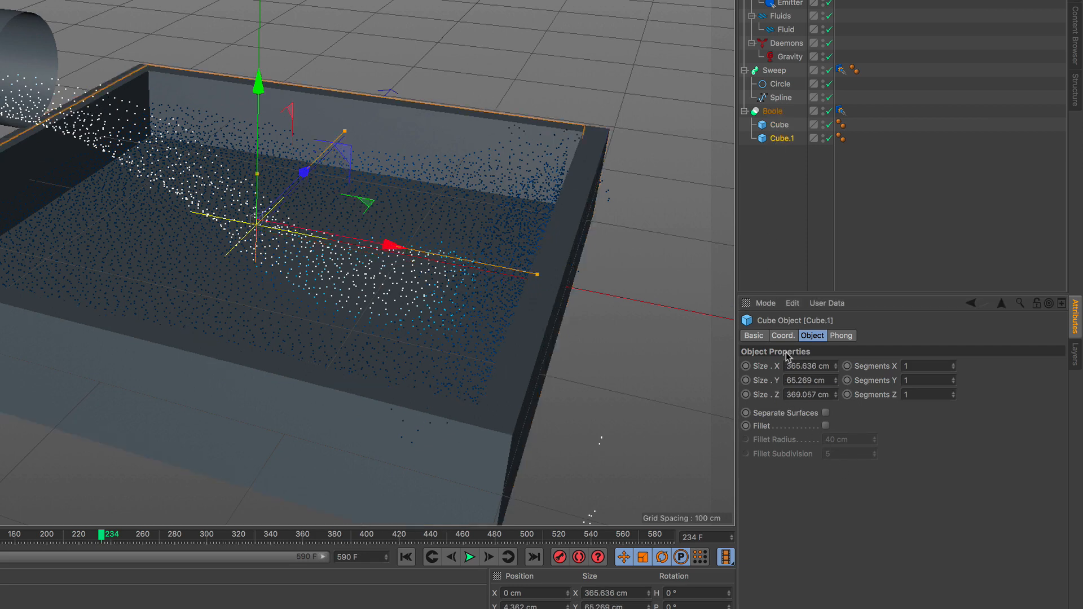
click(791, 380)
key(BackSpace)
text(7)
key(Return)
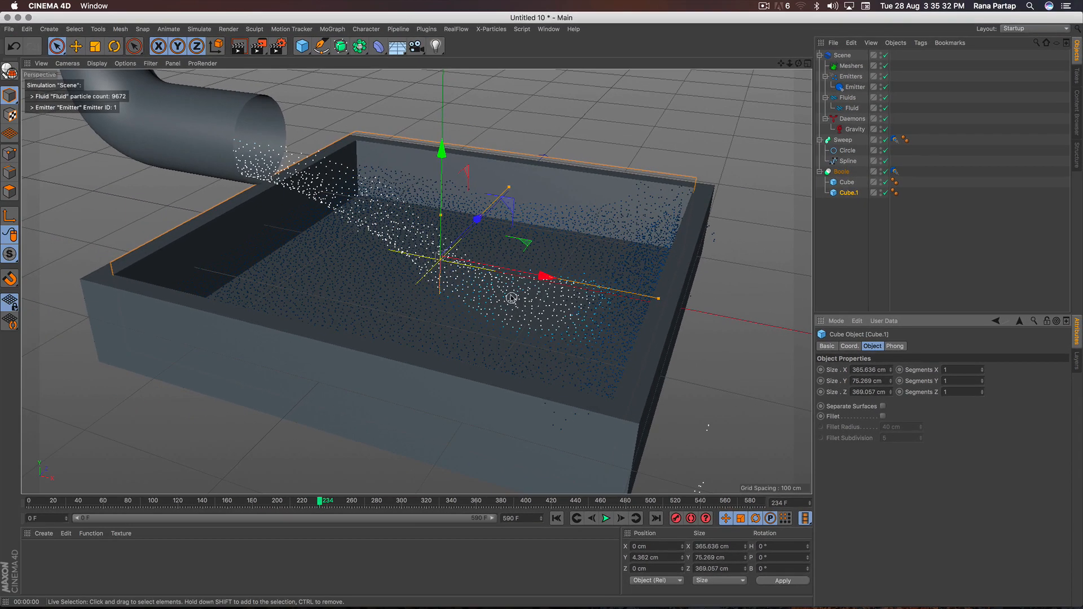
Replay the simulation from the start with nothing selected, examine how the deeper tray holds the fluid, and stop at frame 198
scroll(345, 274, down, 3)
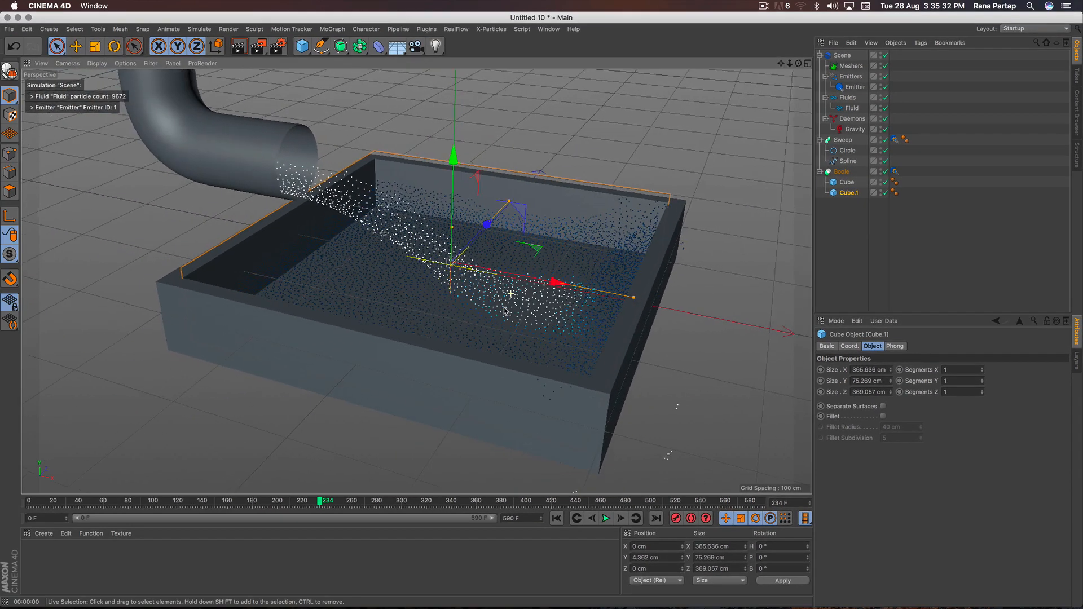
scroll(342, 274, up, 1)
click(556, 519)
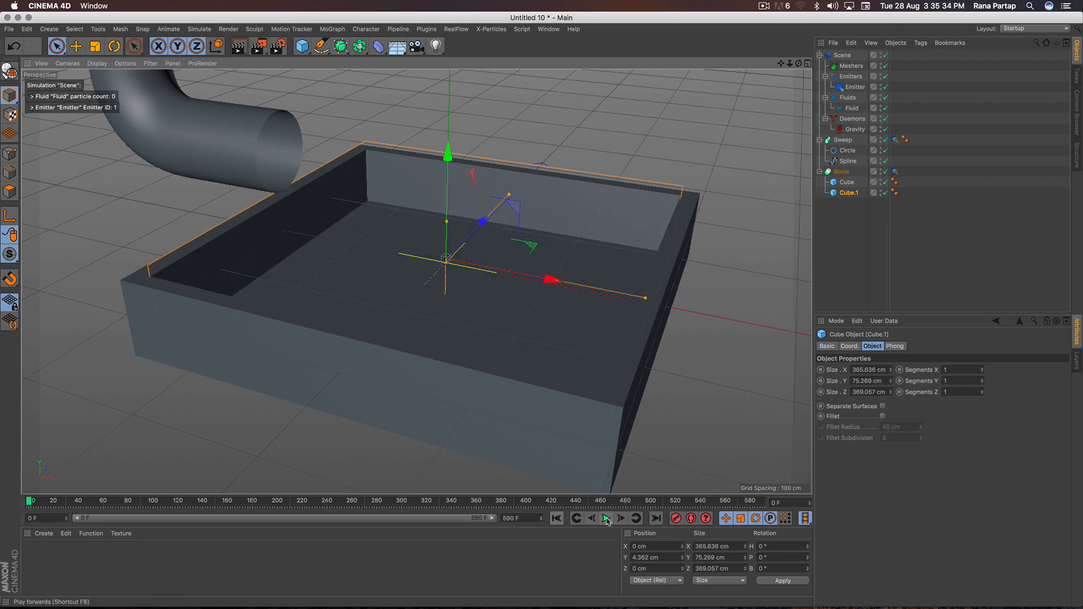
click(606, 518)
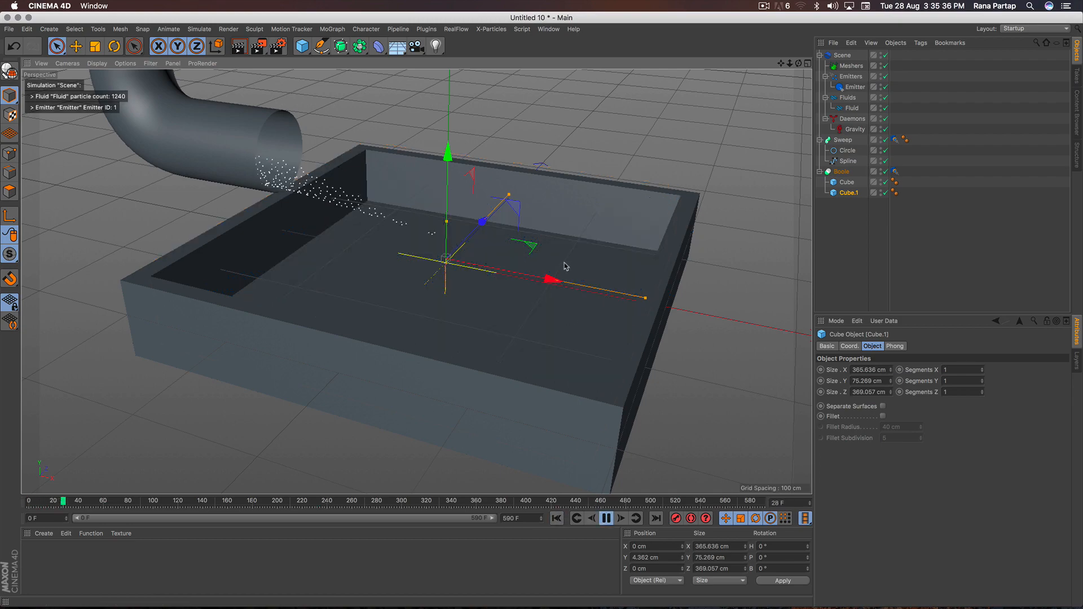
click(841, 261)
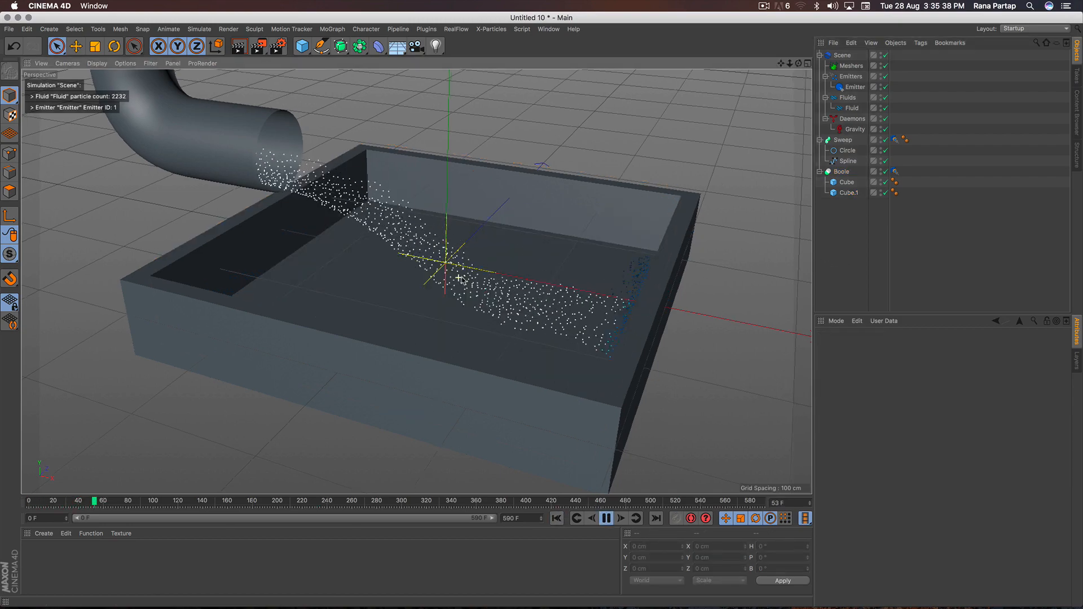
mouse_move(462, 277)
alt+mouse_down()
mouse_move(537, 281)
mouse_move(462, 286)
mouse_move(487, 302)
alt+mouse_up()
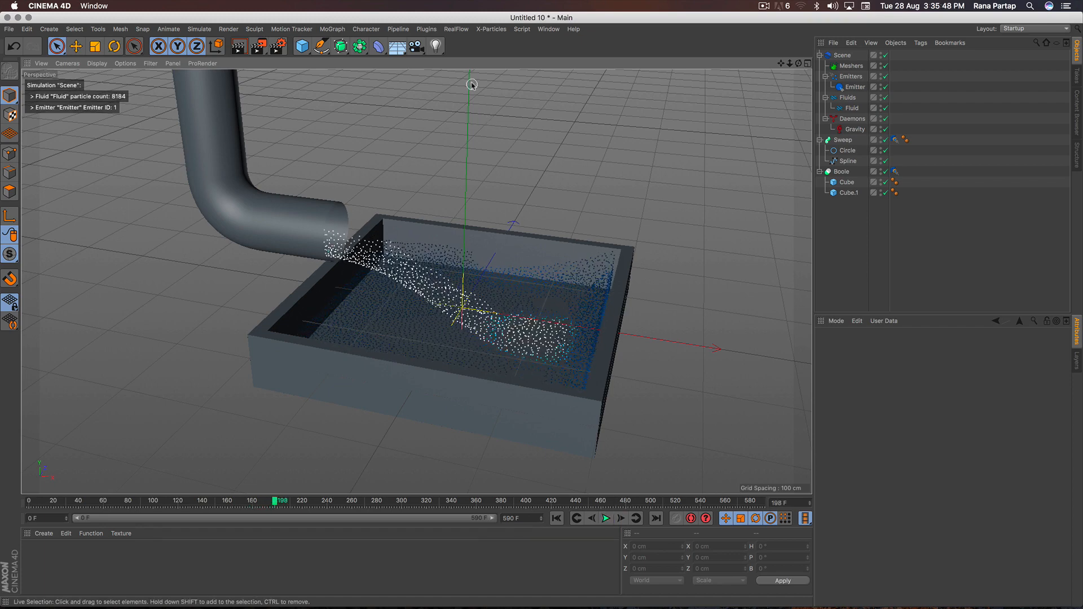
Add a RealFlow Mesher to the scene and build the fluid mesh for the current frame
click(455, 29)
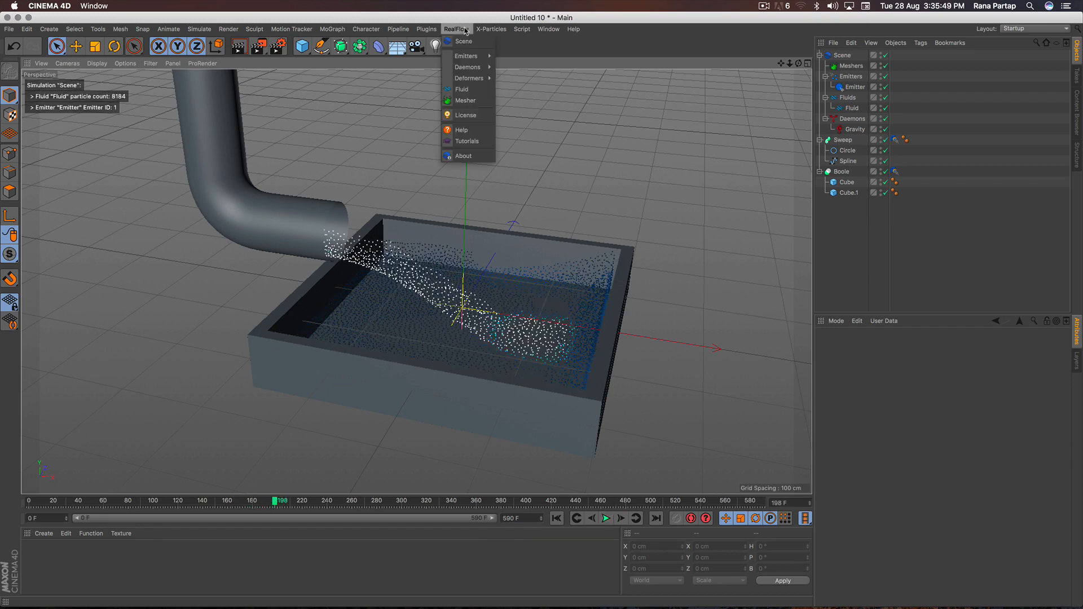
click(484, 104)
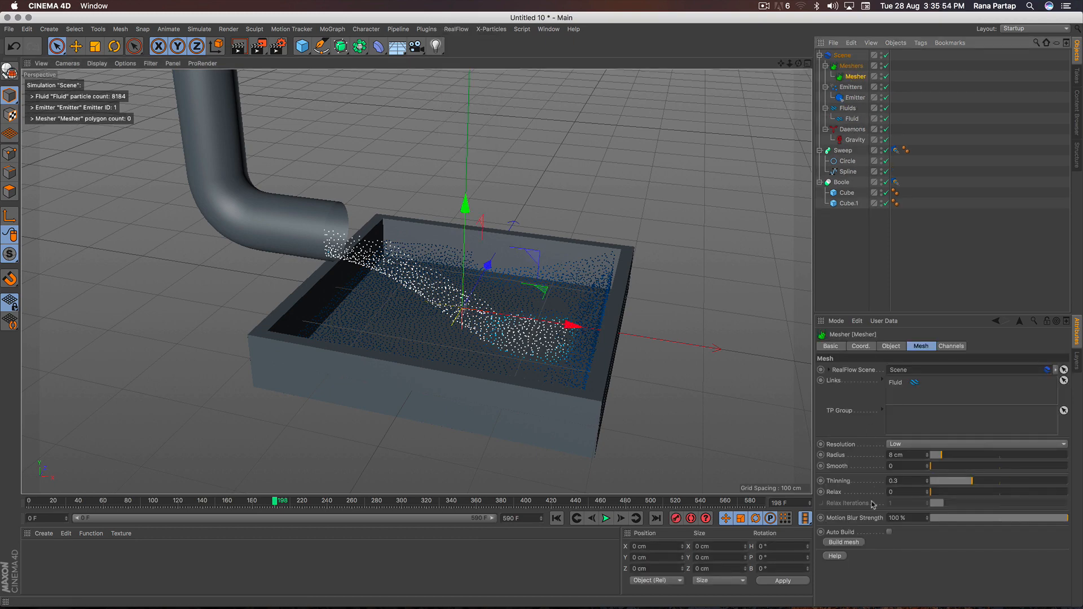
click(846, 542)
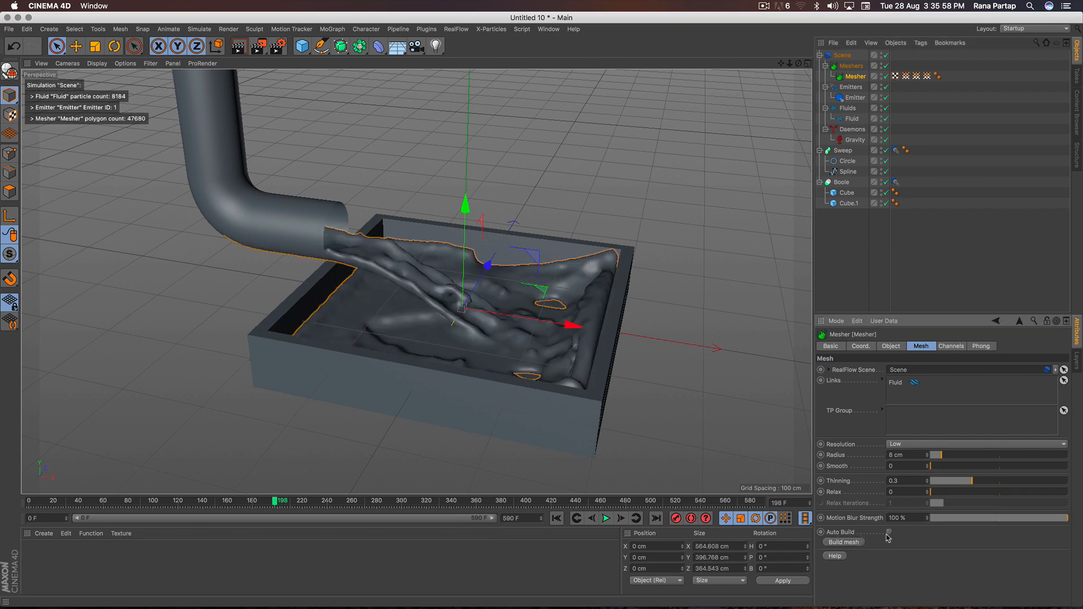
Enable Auto Build on the mesher and play the meshed simulation from the start with nothing selected, stopping at frame 214
click(556, 518)
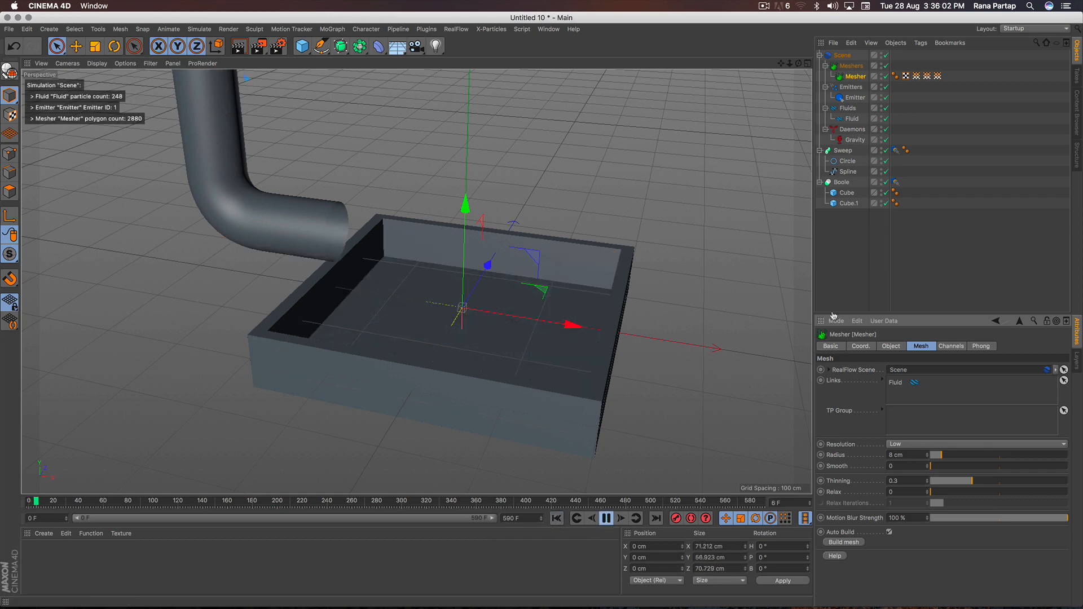
click(848, 296)
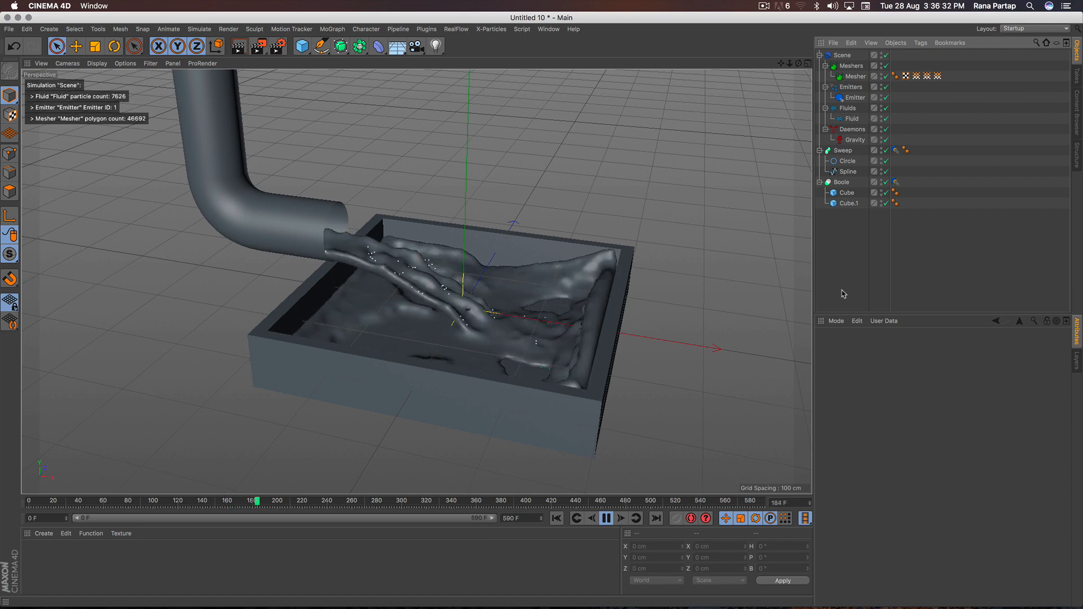
click(607, 519)
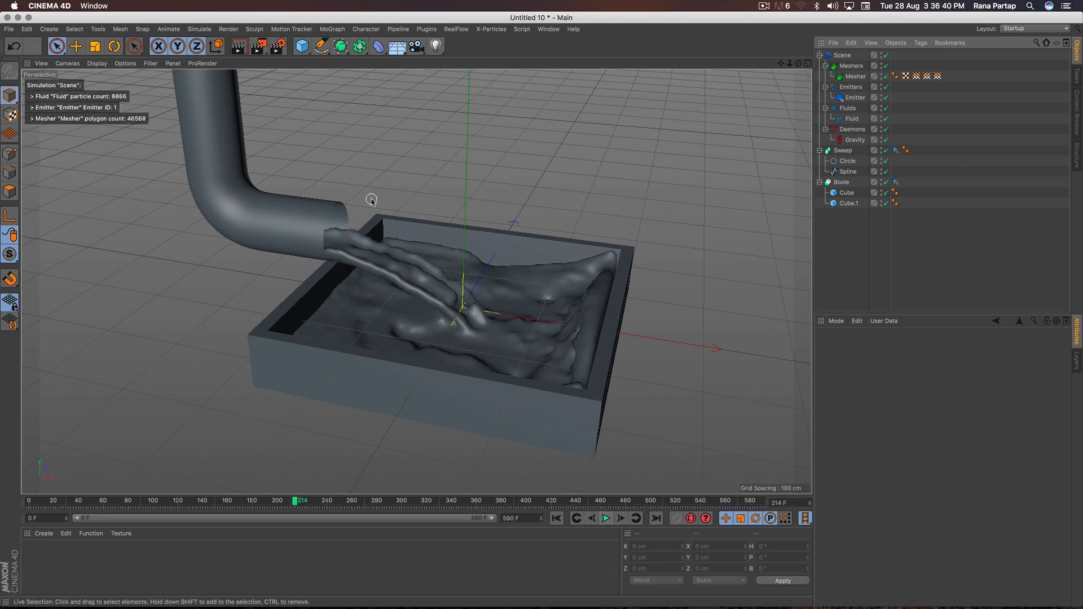
Test-render the meshed water in the perspective view at frame 214 and return to the editor display
key(super+r)
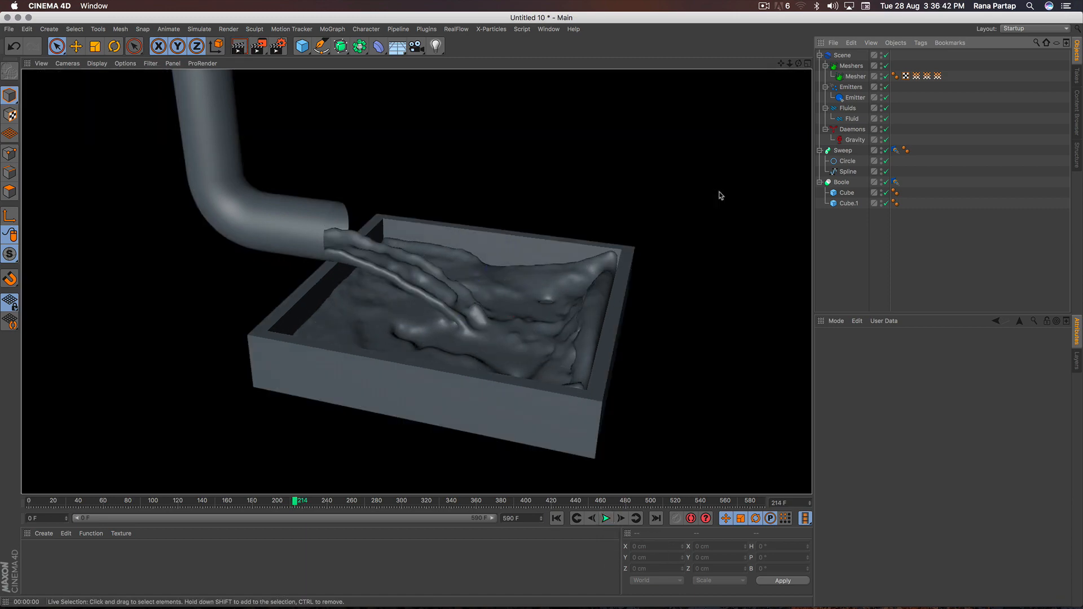
click(687, 187)
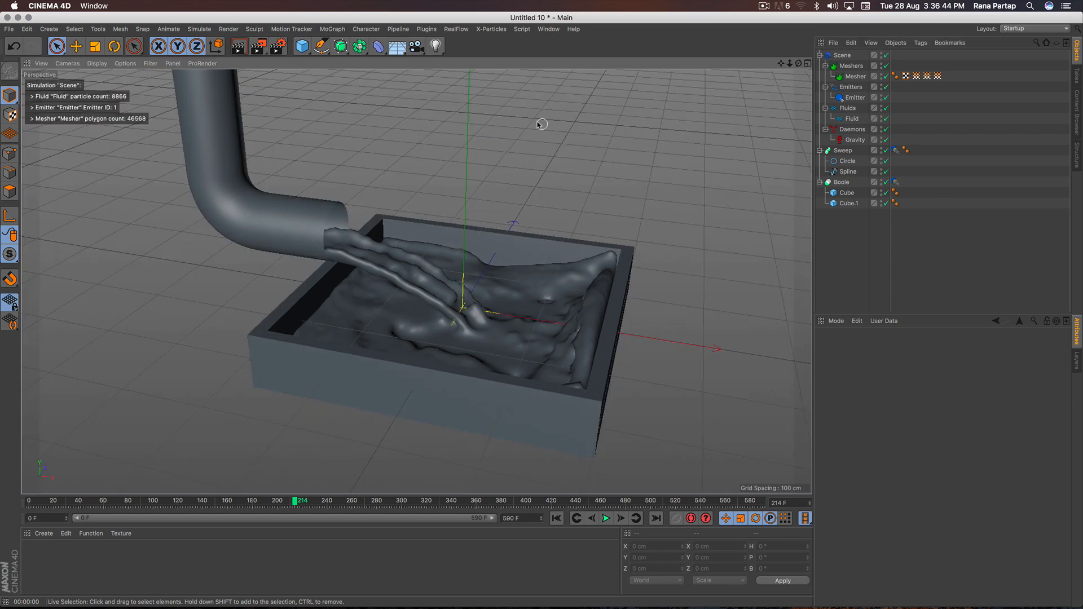
Add a Floor object and lower it beneath the tray to a Y position of about -42.5 cm
drag(399, 48, 424, 64)
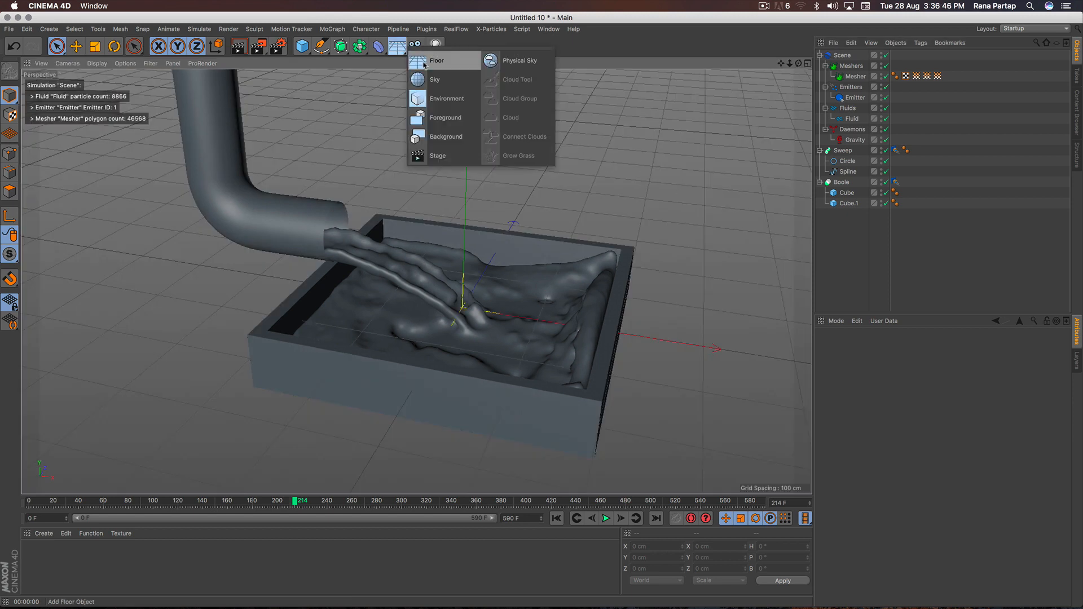
click(454, 65)
drag(462, 210, 464, 243)
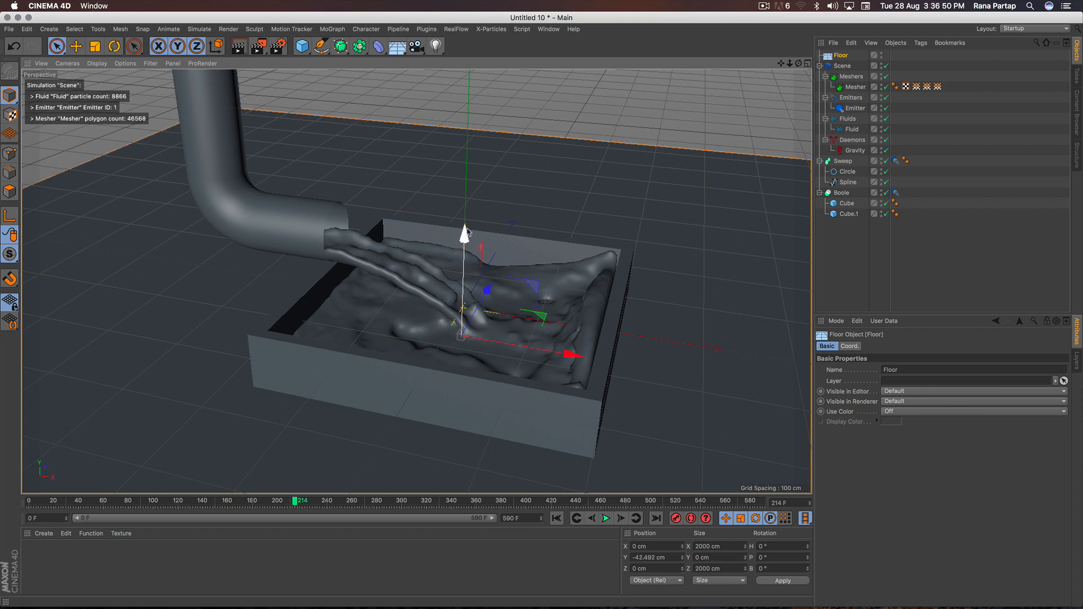
Add the Ambient Occlusion effect with 20 % contrast to the render settings and test-render the view
click(279, 47)
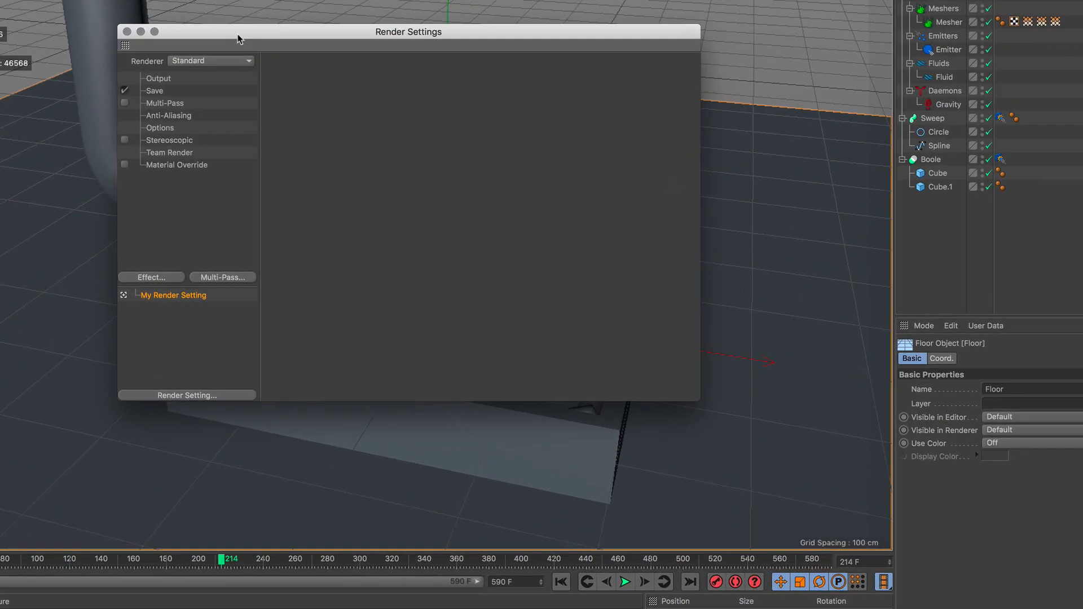
click(168, 277)
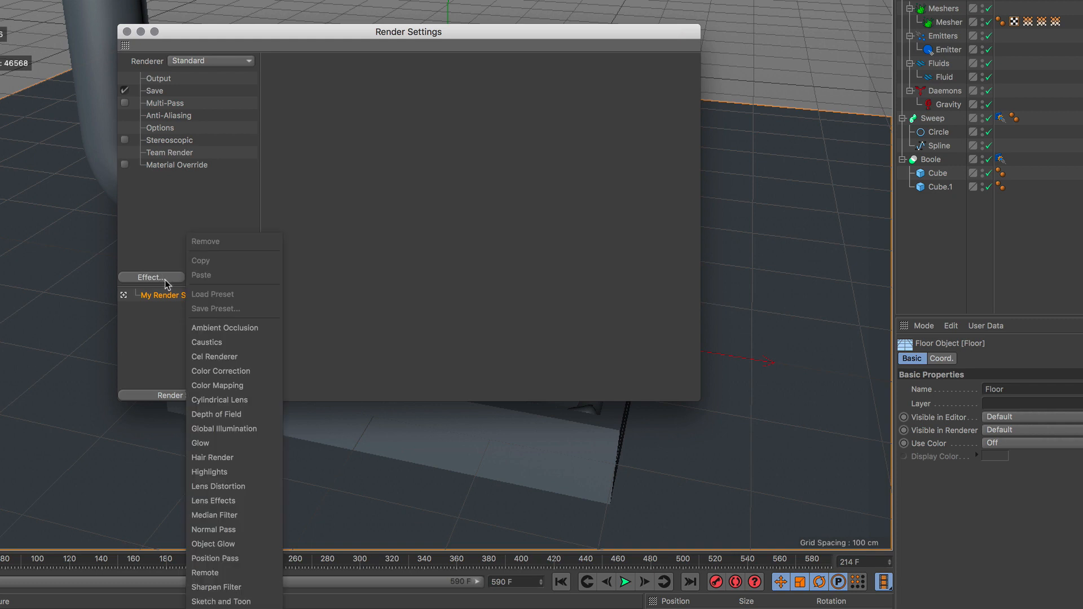
click(240, 335)
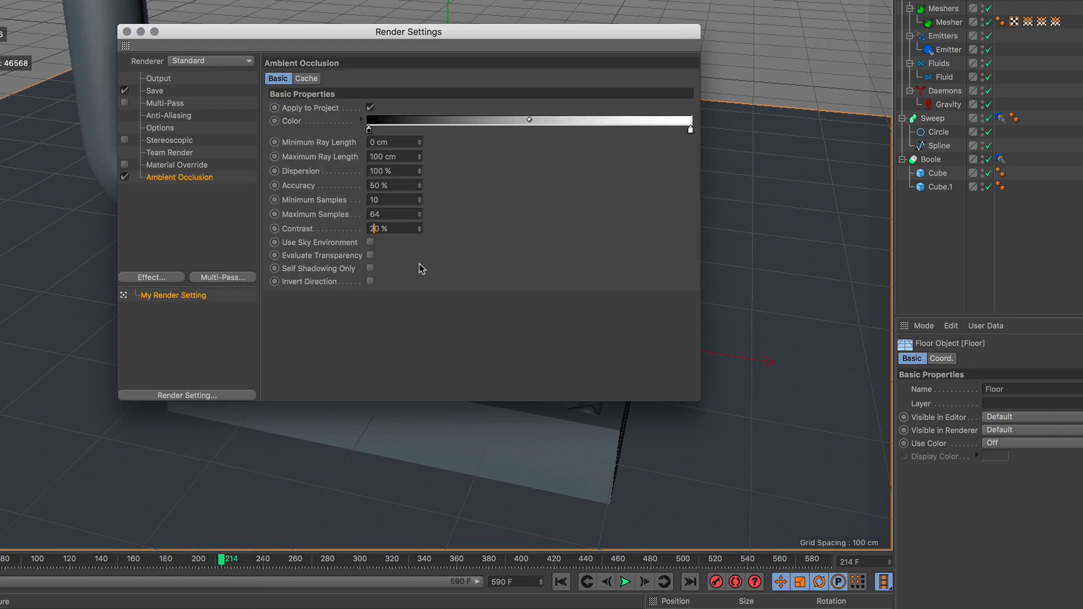
click(127, 32)
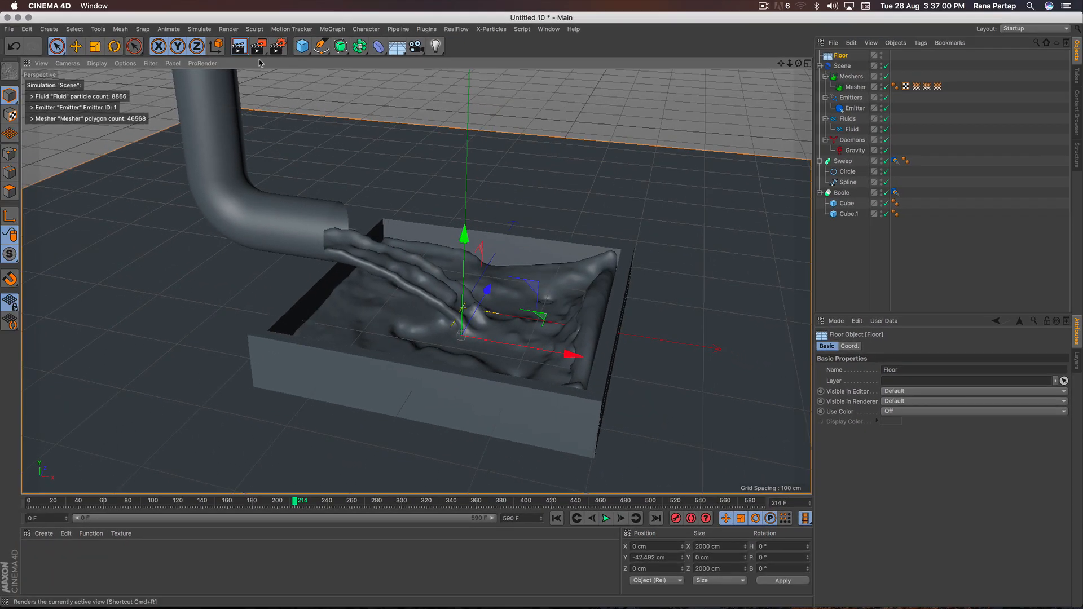
click(239, 46)
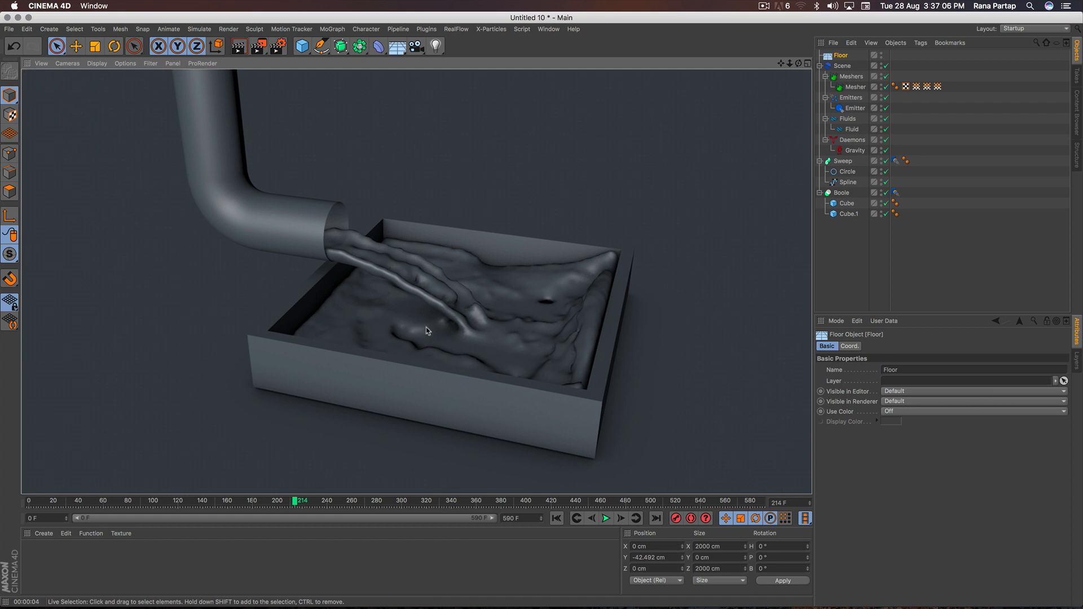
Load the materials from liquid materials pack.c4d into the project
click(50, 536)
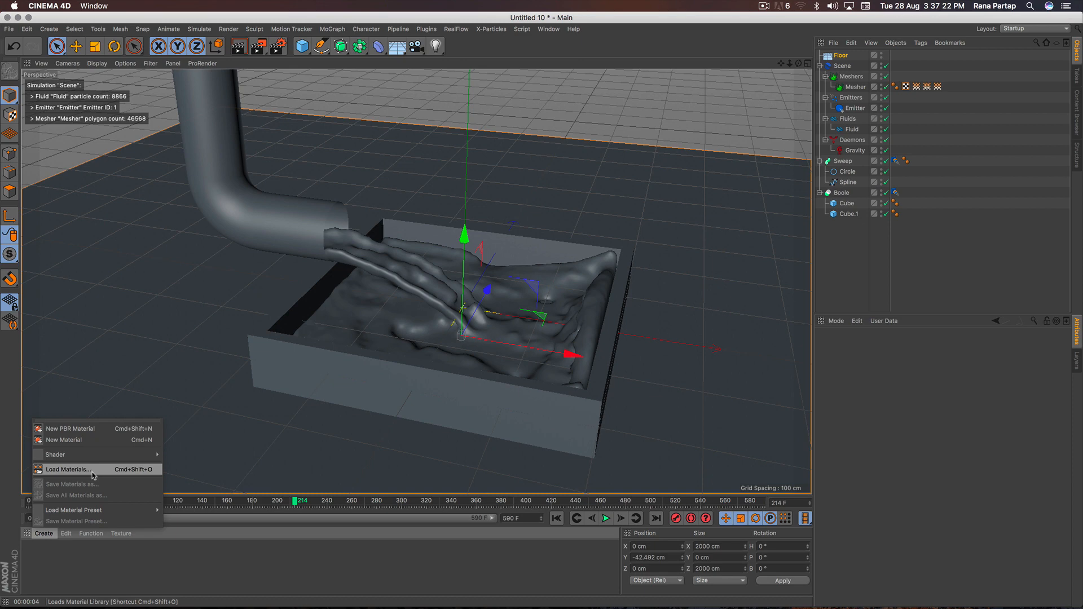
click(68, 470)
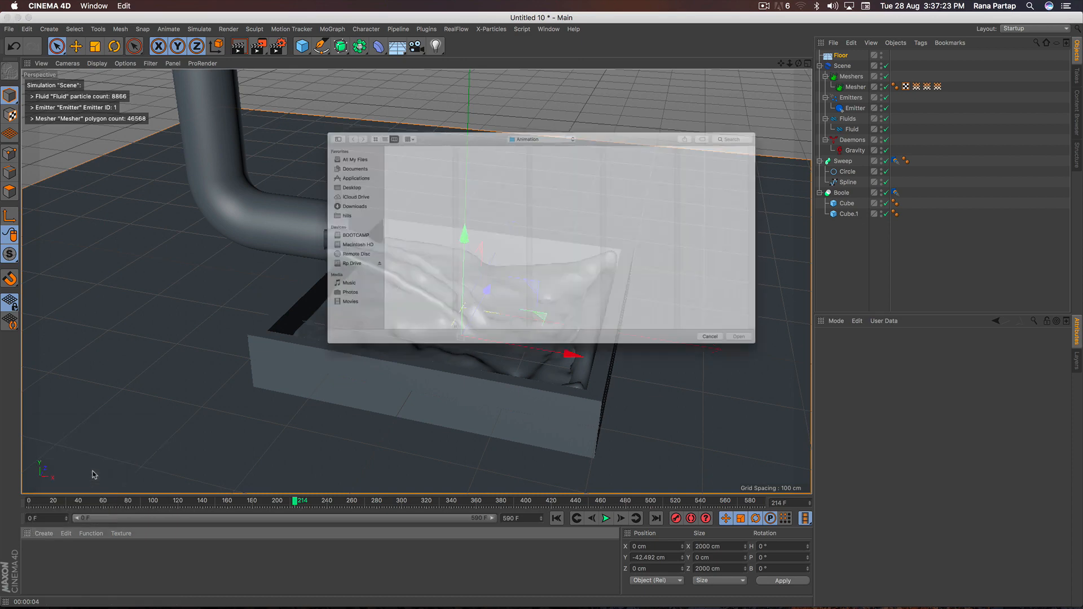
click(370, 214)
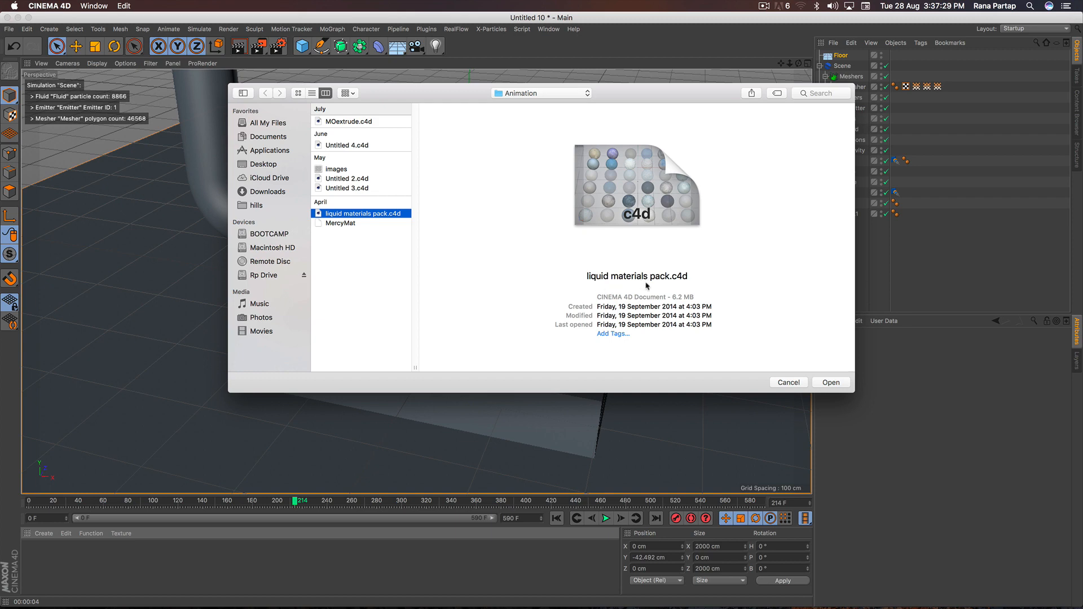
click(826, 383)
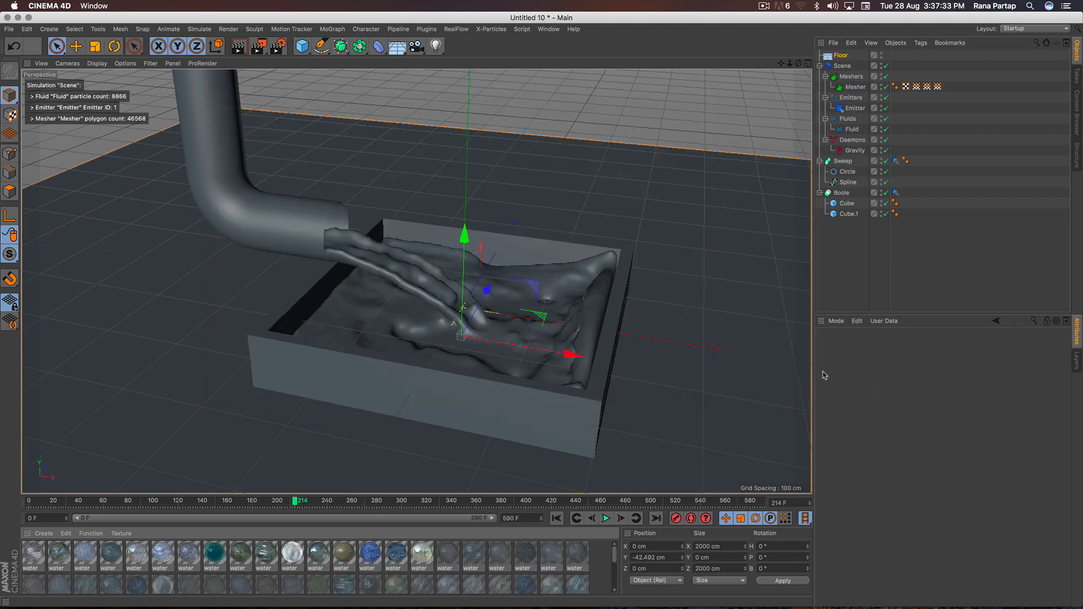
Apply the whitish water material to the Mesher and test-render the view
click(292, 560)
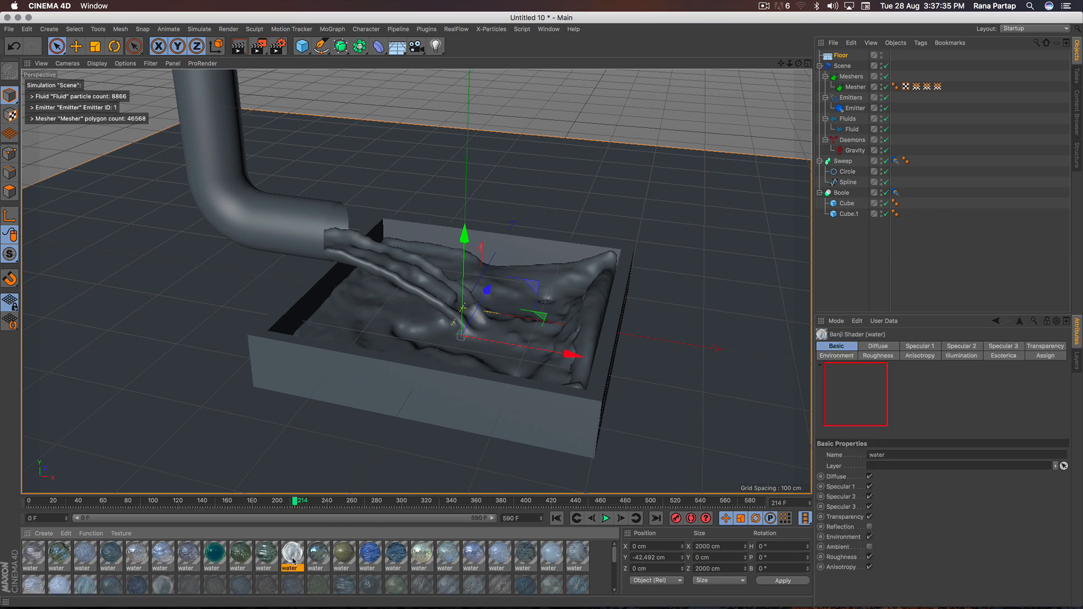
drag(292, 562, 854, 89)
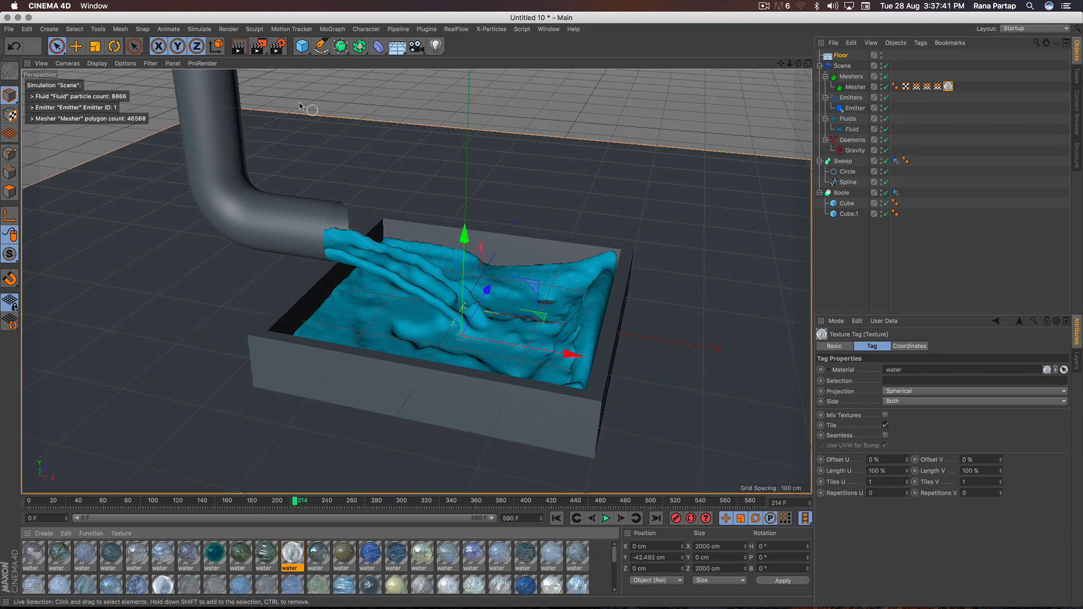
click(244, 53)
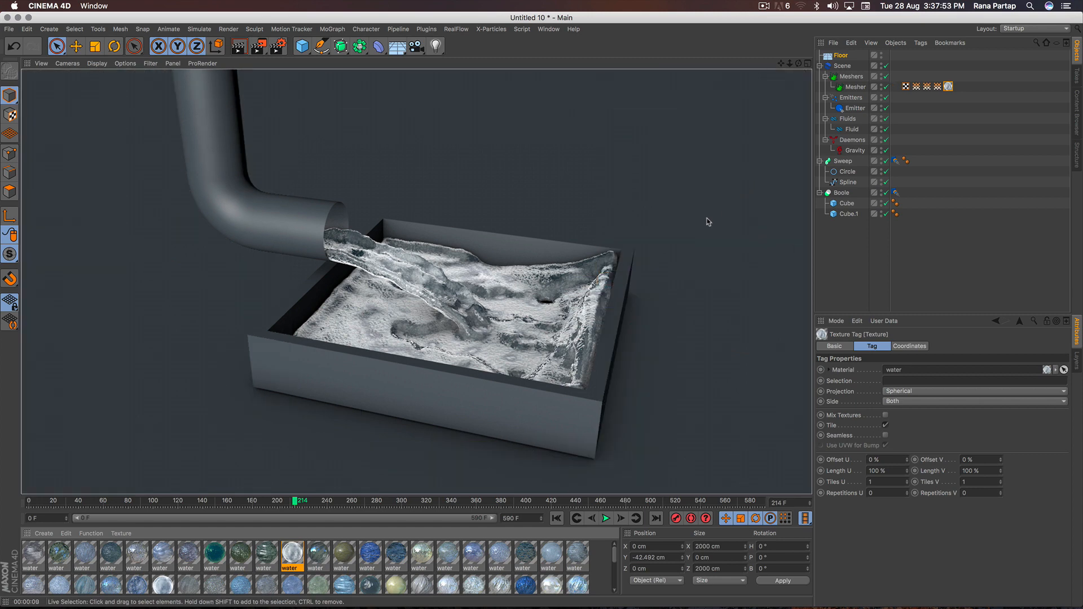
Apply the pale green water material to the Floor and test-render the view
click(422, 556)
drag(423, 562, 845, 57)
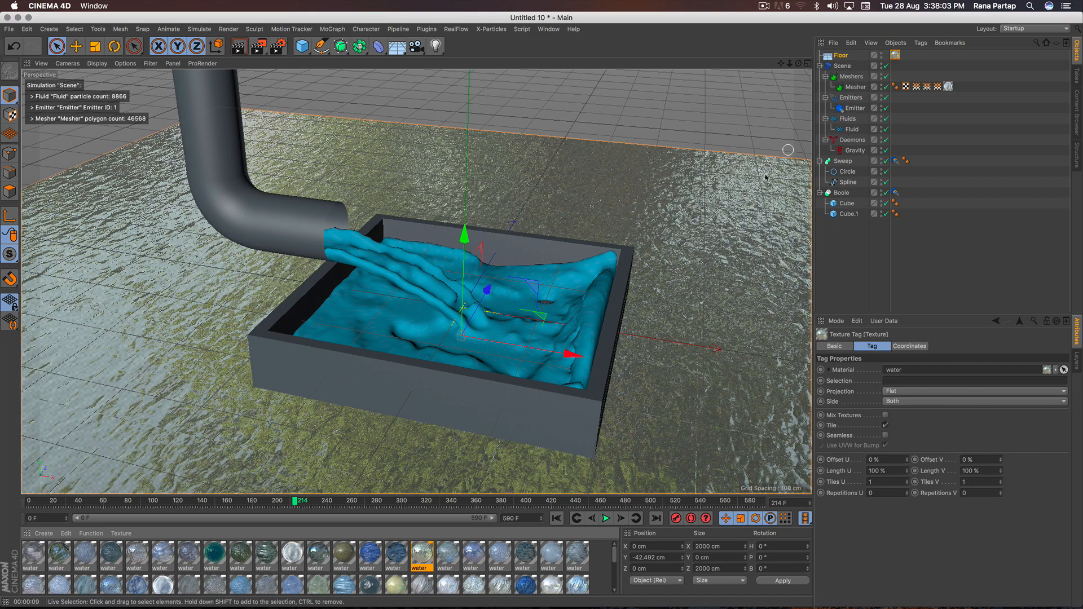
click(238, 46)
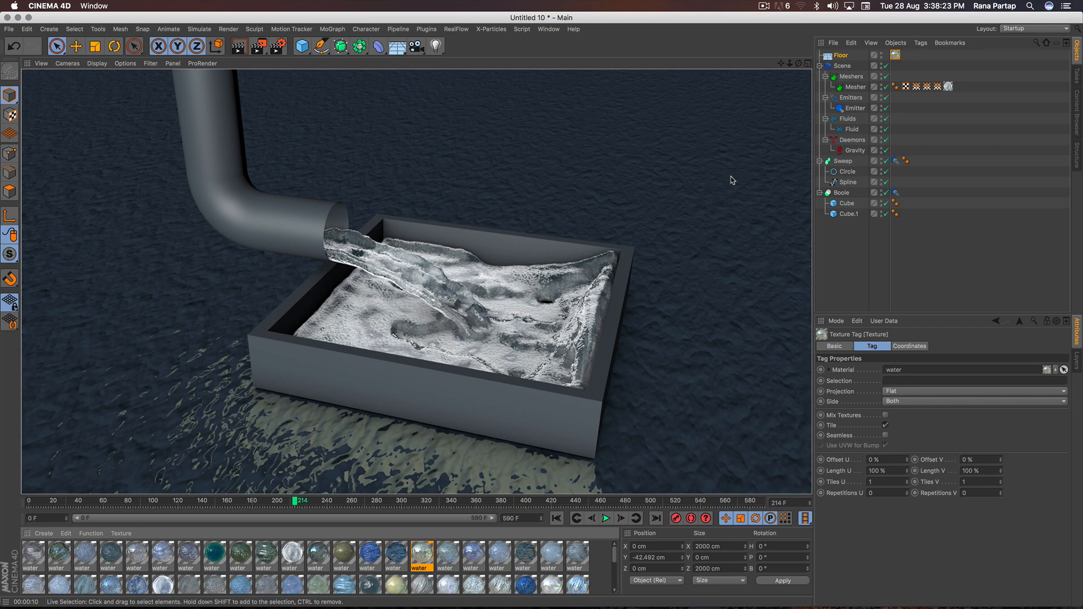
Replay the simulation from the first frame to about frame 228 and test-render the view
click(556, 518)
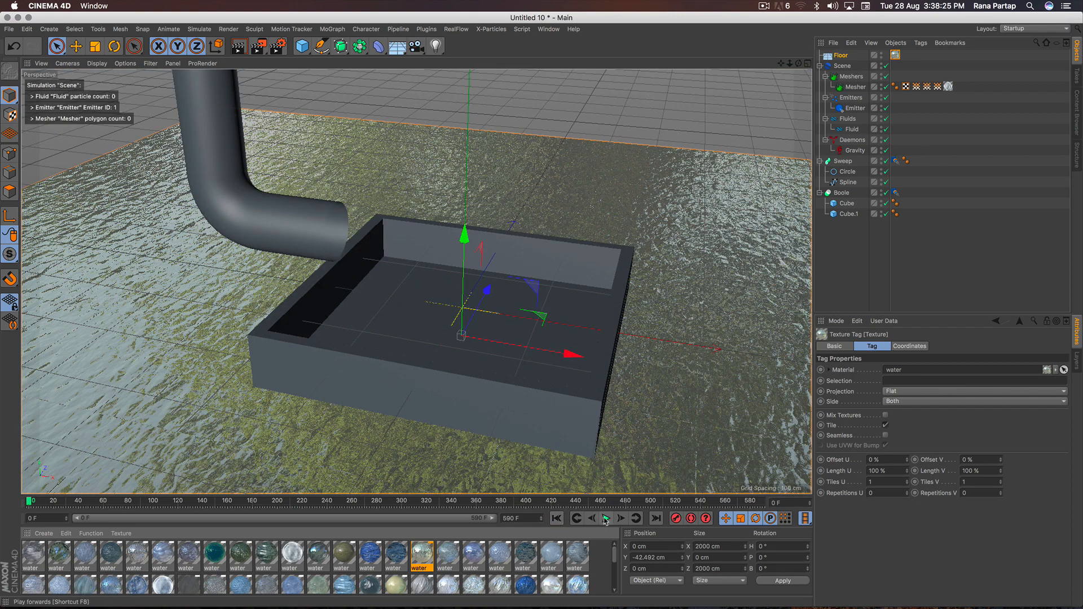
click(606, 519)
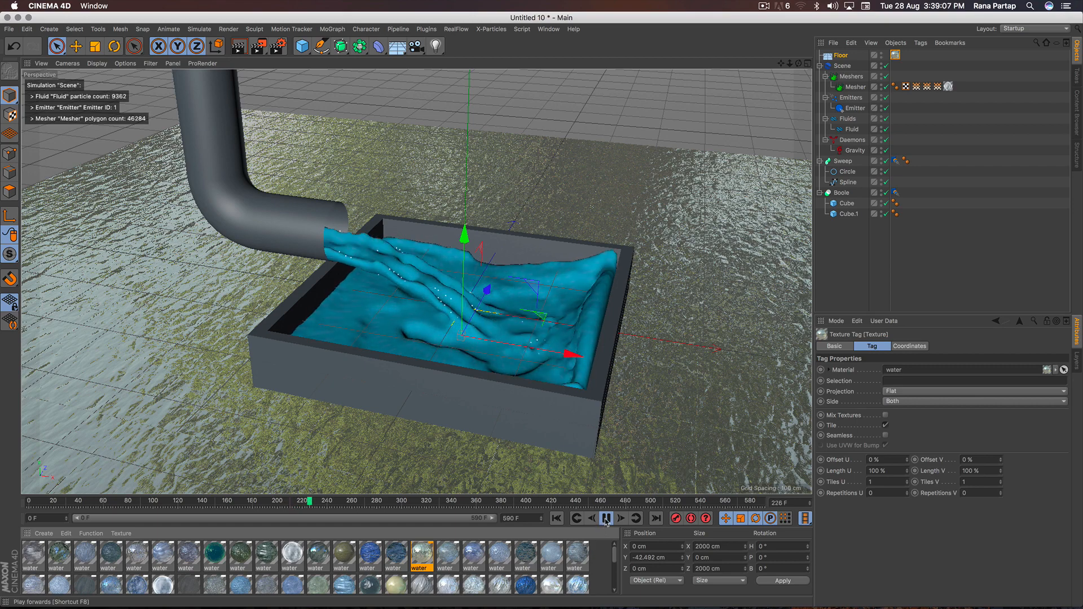
click(606, 519)
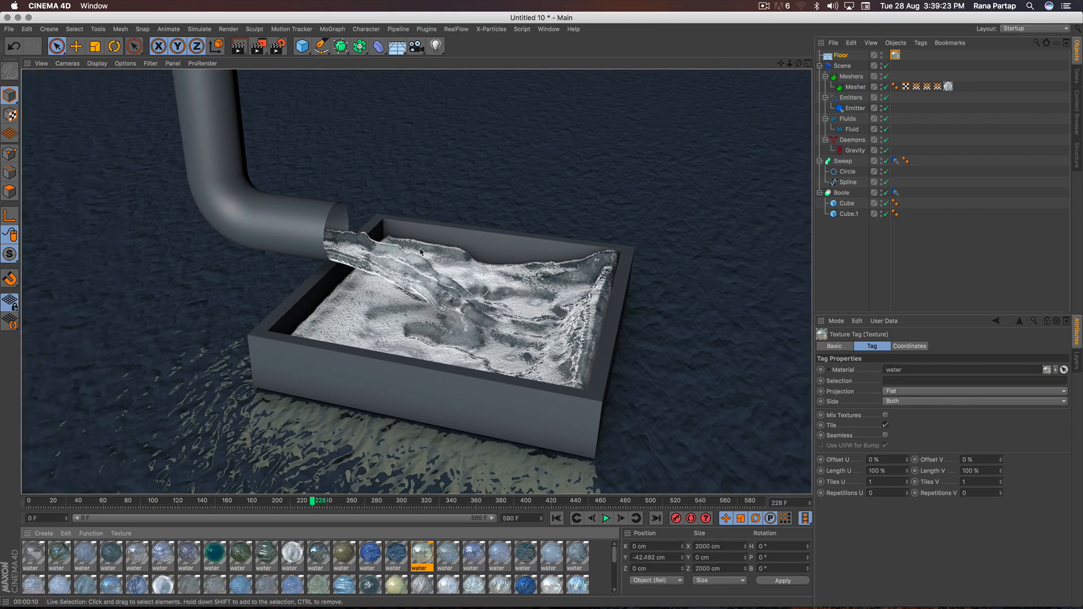
Add a Cloth Surface object and nest the pipe's Sweep inside it
alt+drag(421, 252, 314, 212)
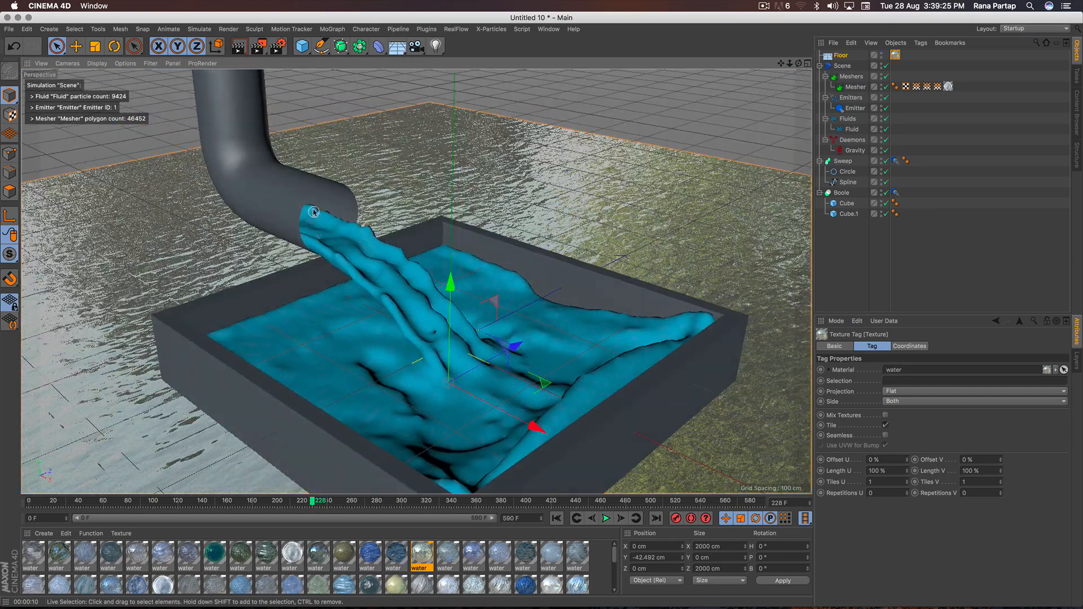
scroll(314, 211, up, 5)
alt+middle_drag(313, 204, 401, 252)
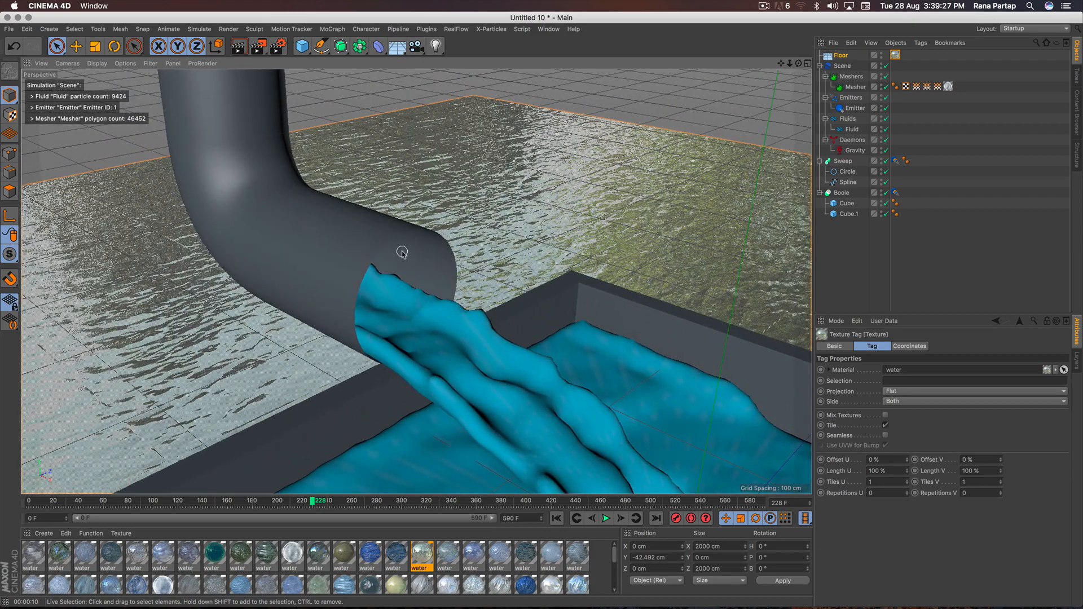
click(845, 162)
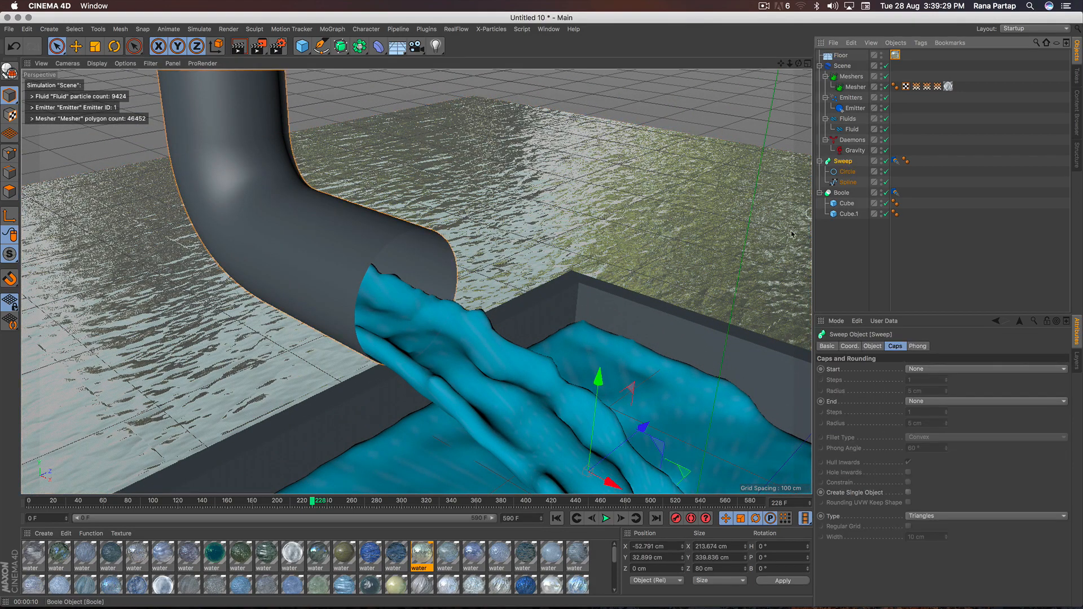
click(204, 29)
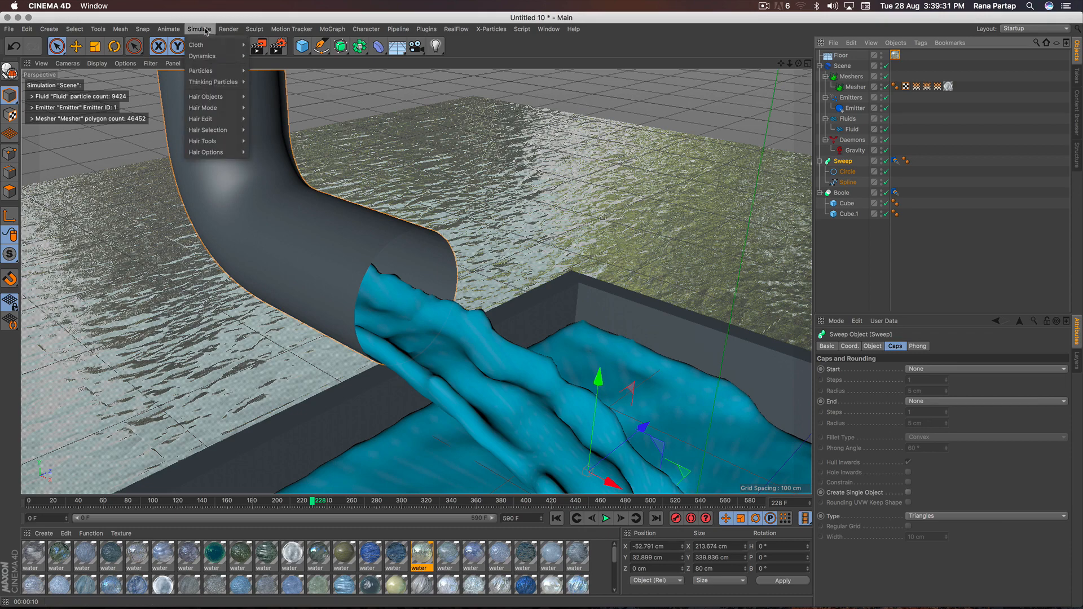
mouse_move(210, 45)
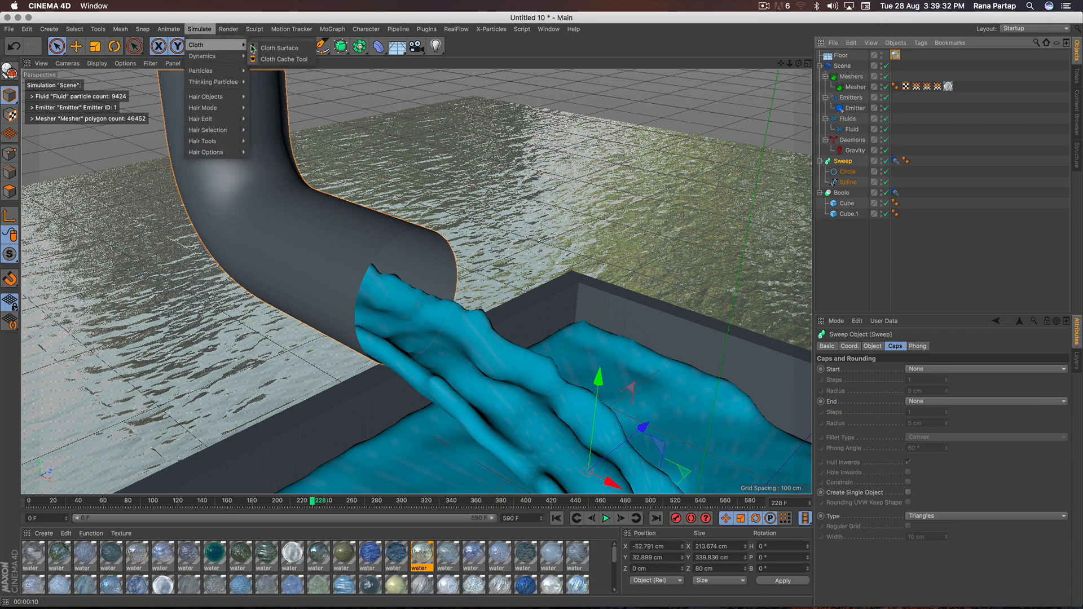
click(283, 49)
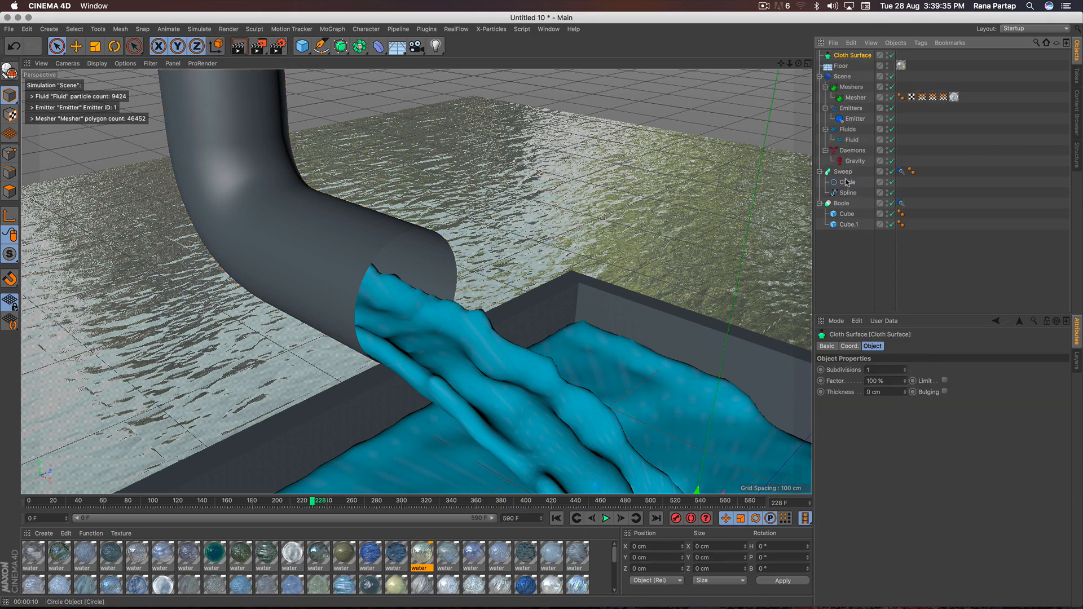
drag(842, 172, 846, 57)
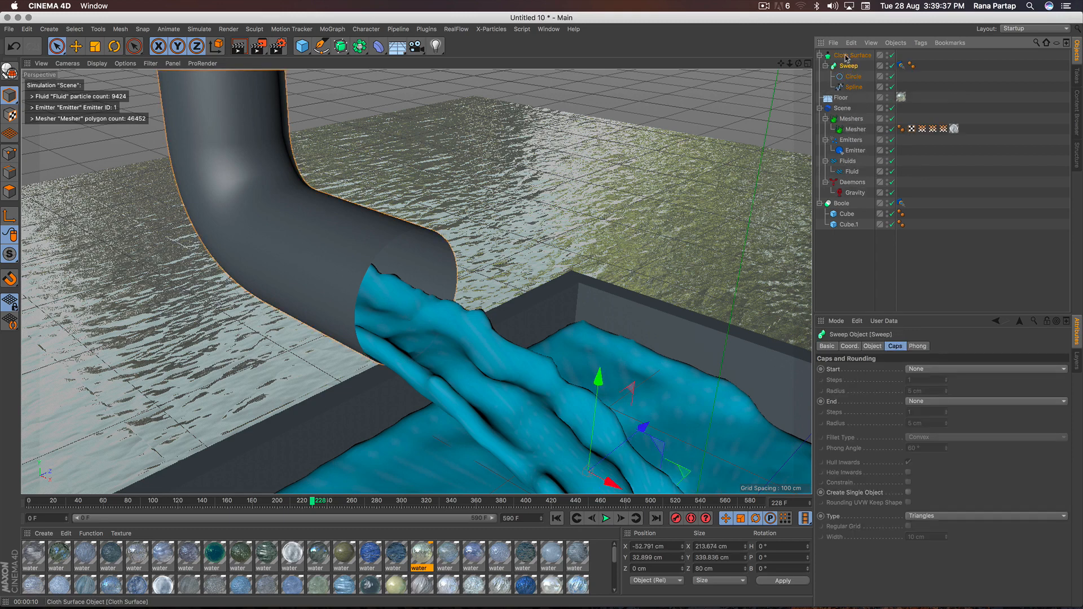
Set the Cloth Surface to 0 subdivisions and 3 cm thickness to give the pipe wall depth
click(846, 56)
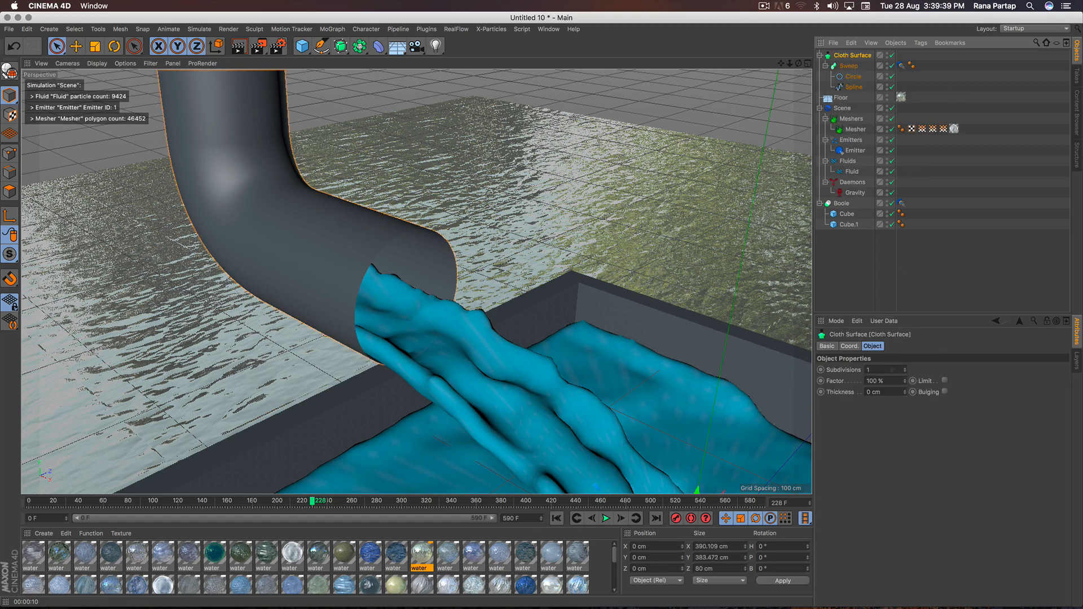
click(905, 372)
click(905, 390)
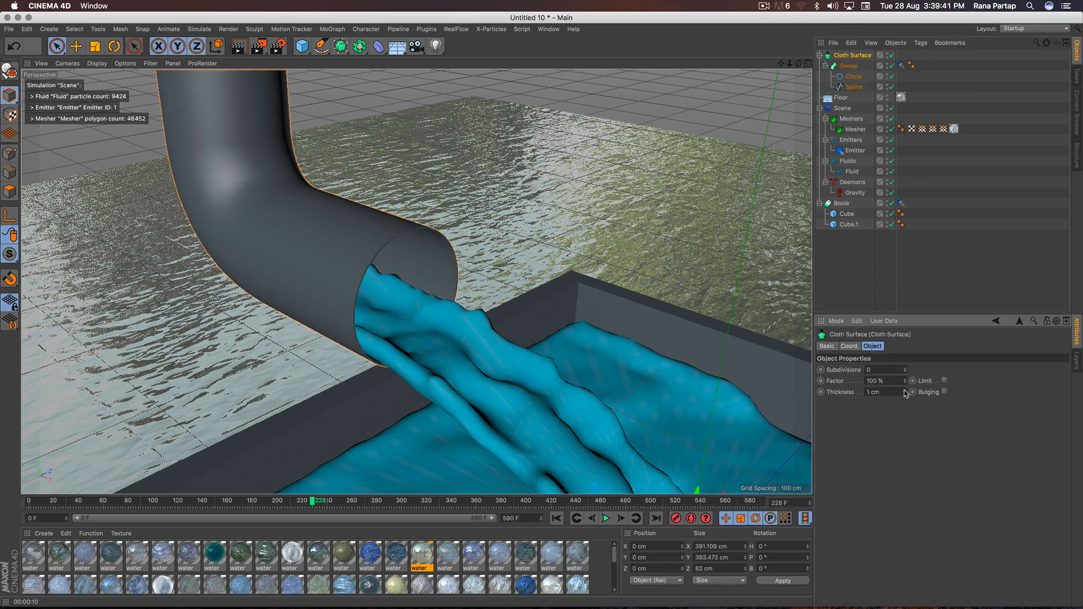
click(905, 390)
click(905, 389)
Frame the thickened pipe together with the whole tray and test-render the view
alt+drag(370, 298, 406, 285)
scroll(392, 345, down, 6)
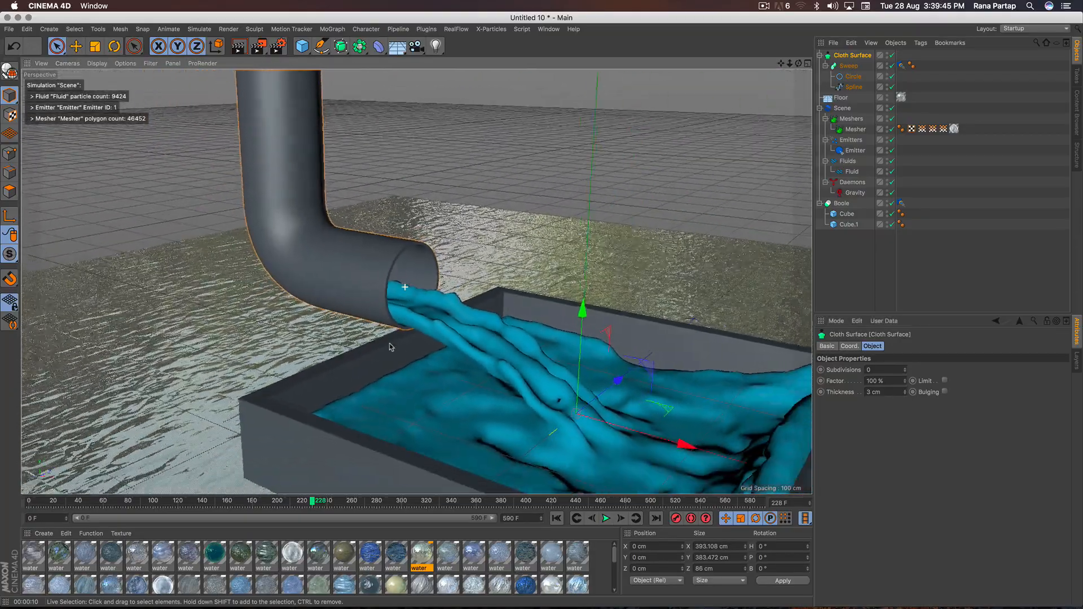
alt+middle_drag(401, 348, 354, 304)
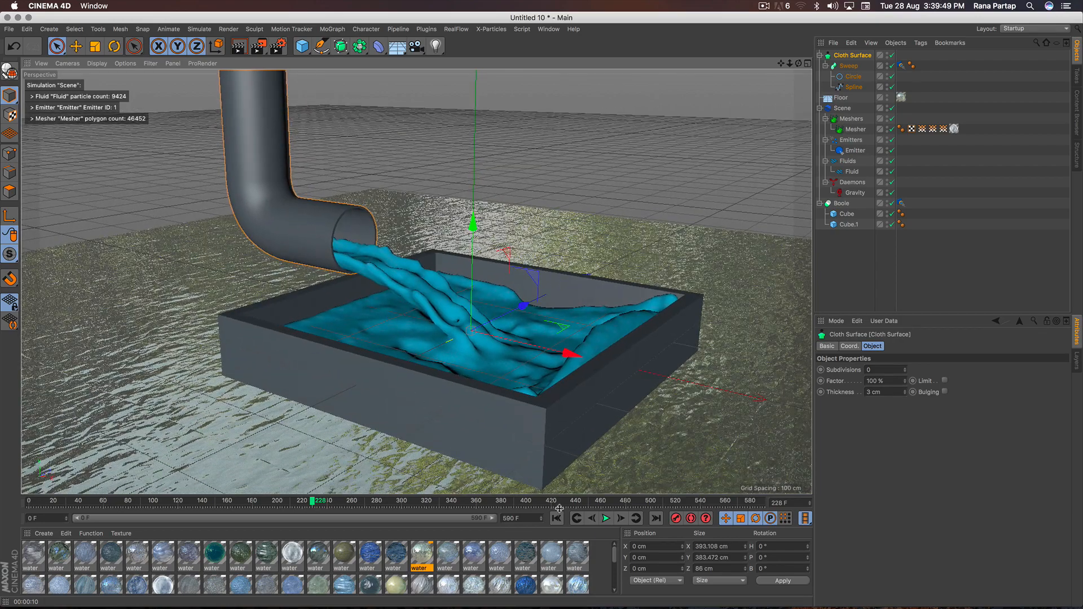
click(239, 46)
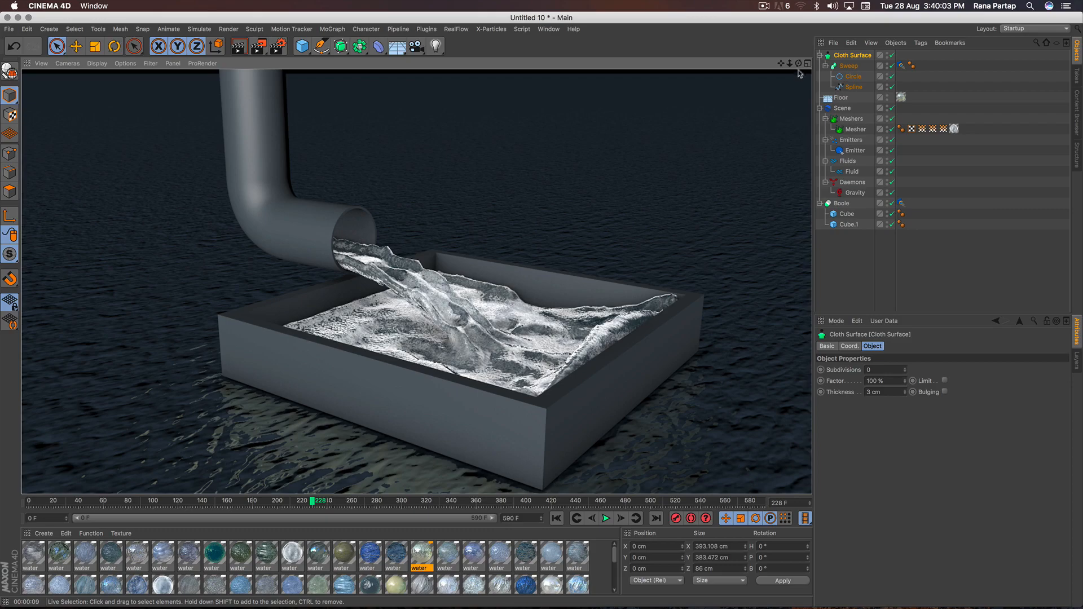
Add a Physical Sky with Clouds enabled and test-render the scene from a lower viewing angle
drag(798, 63, 798, 32)
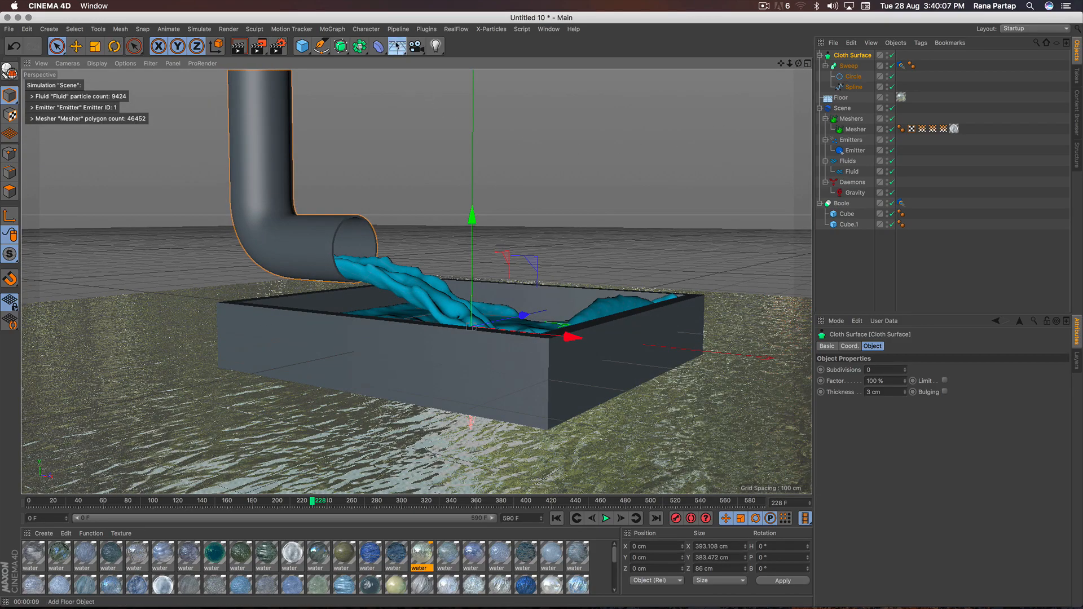
drag(397, 46, 516, 72)
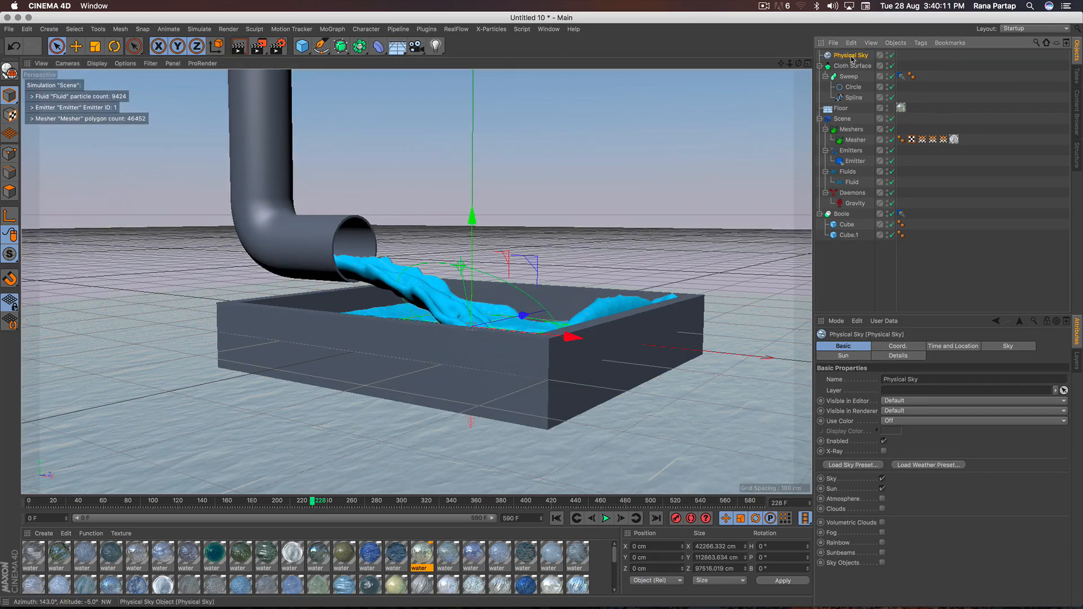
click(882, 509)
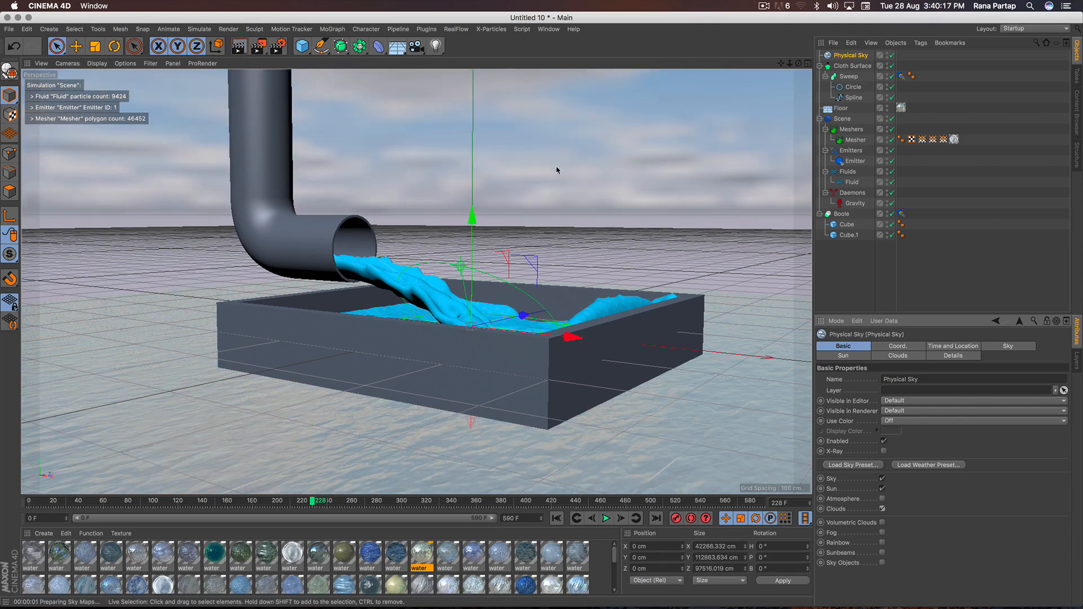
key(alt+r)
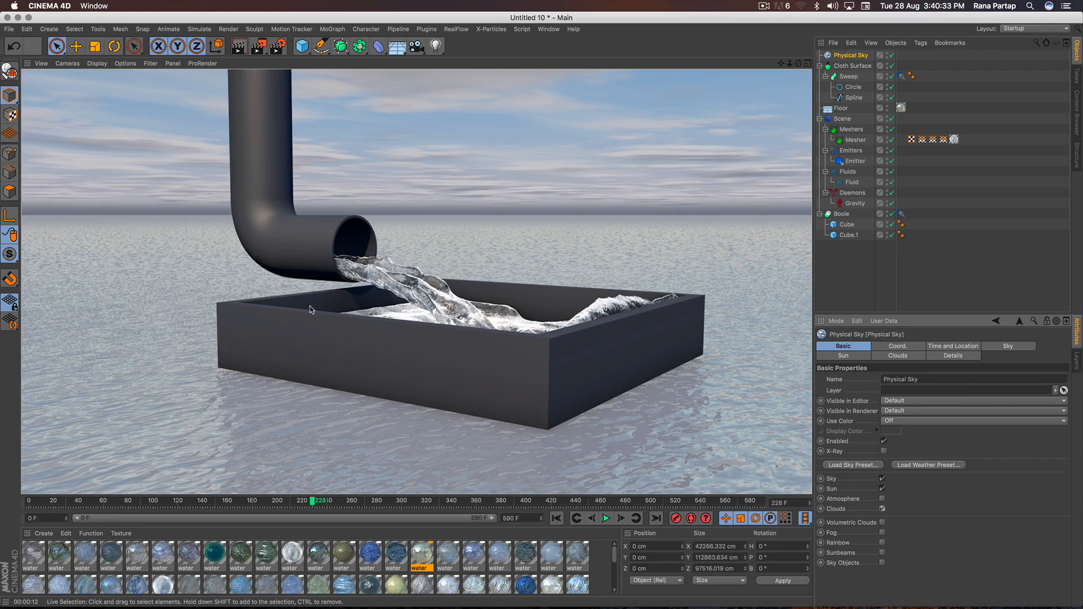
Create a new default material and apply it to the tray's Boole and the pipe's Cloth Surface
click(44, 533)
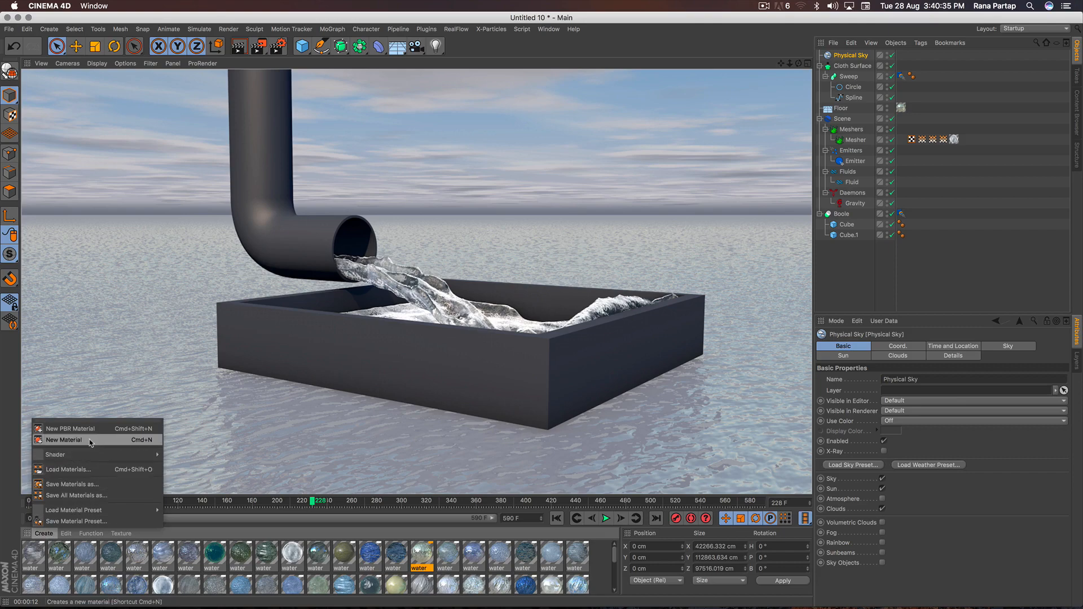
click(64, 440)
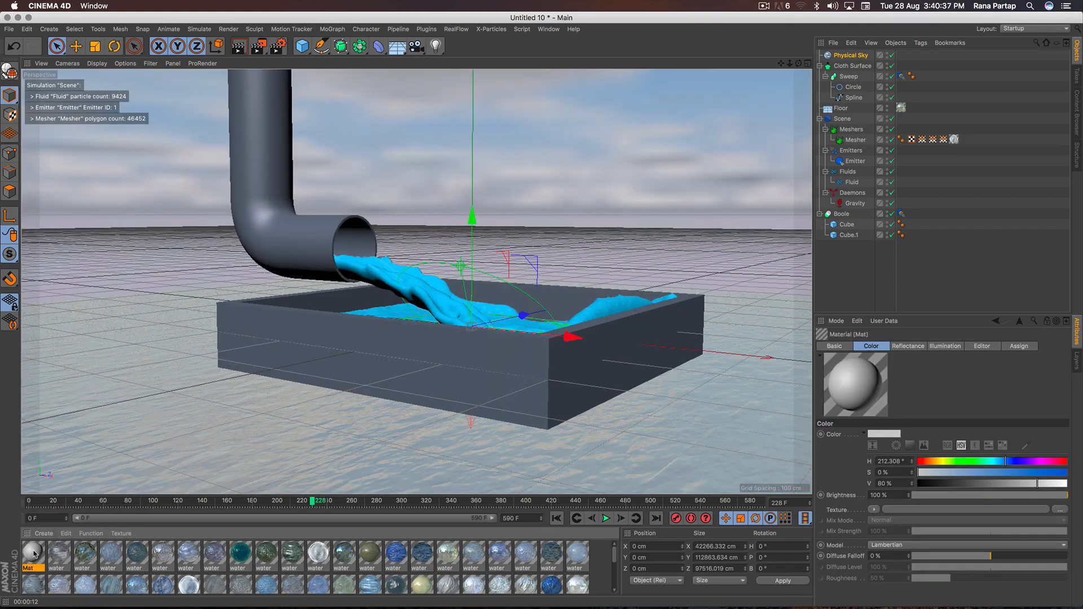
drag(33, 554, 844, 218)
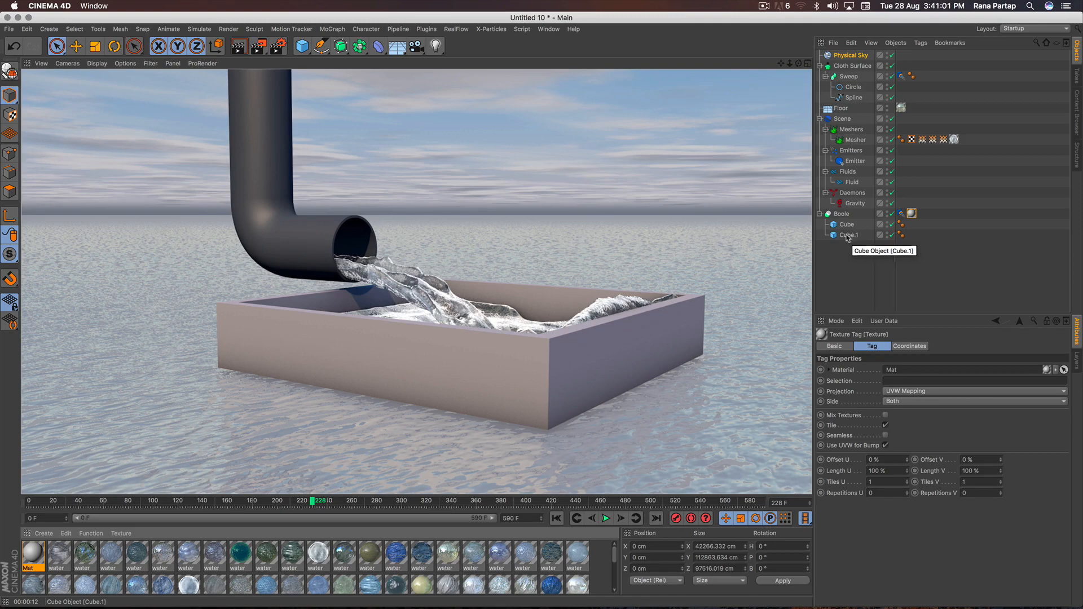
click(32, 554)
drag(32, 554, 866, 66)
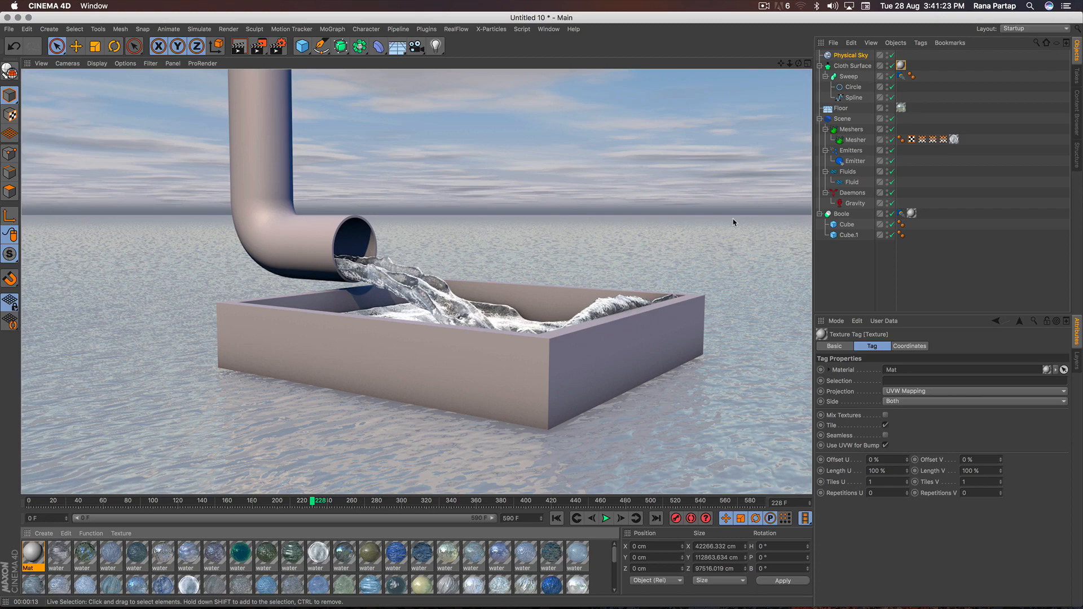
Return to frame 0 and test-render the pipe and empty tray from a slightly higher angle
click(557, 519)
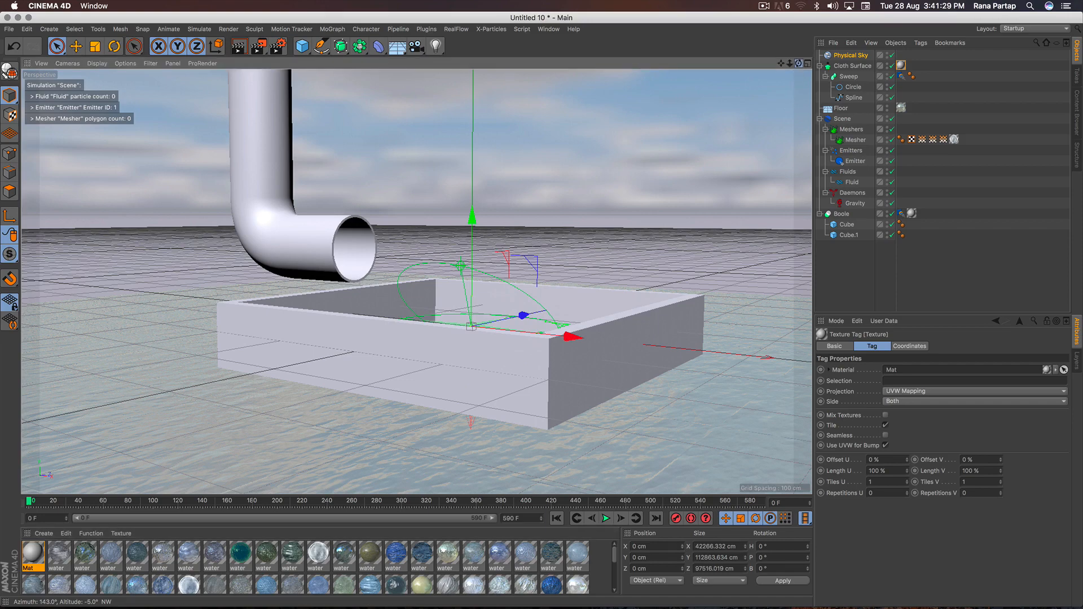
drag(798, 63, 796, 69)
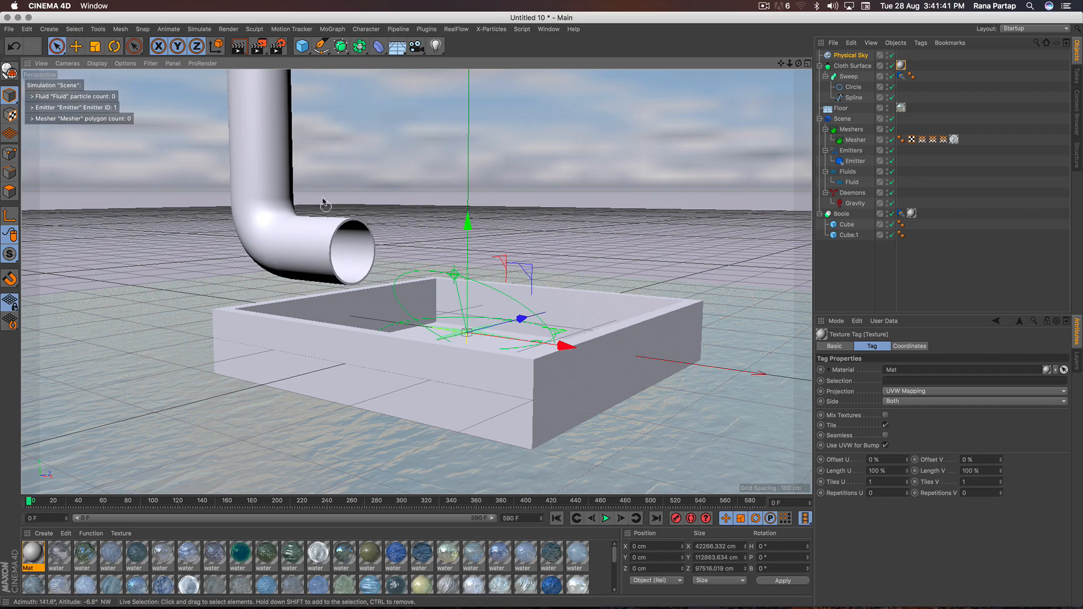
click(239, 47)
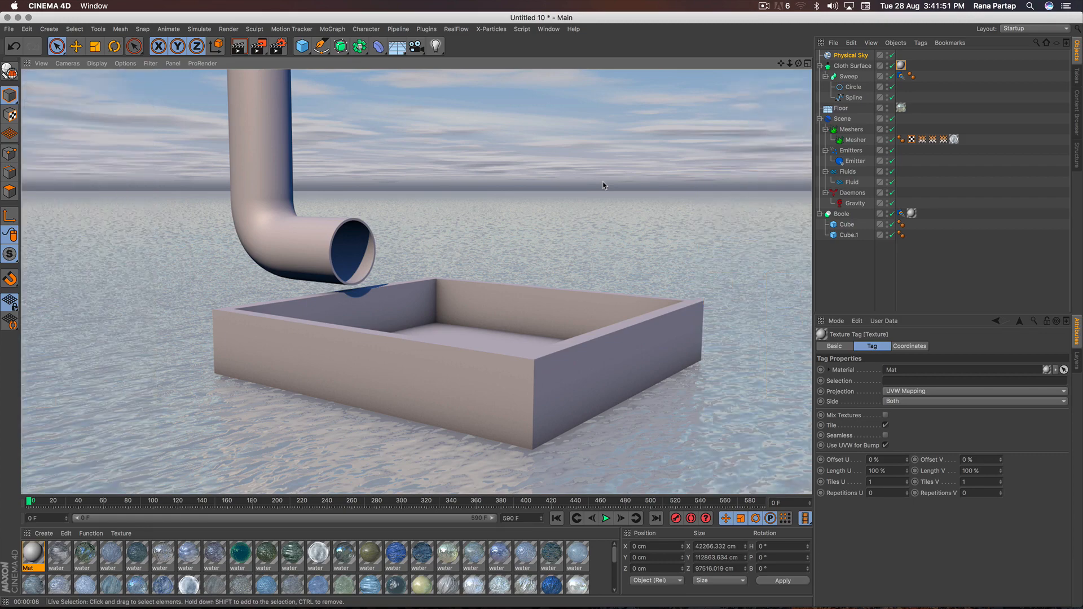
Run the water simulation to frame 183 and start a test render of the view
click(607, 518)
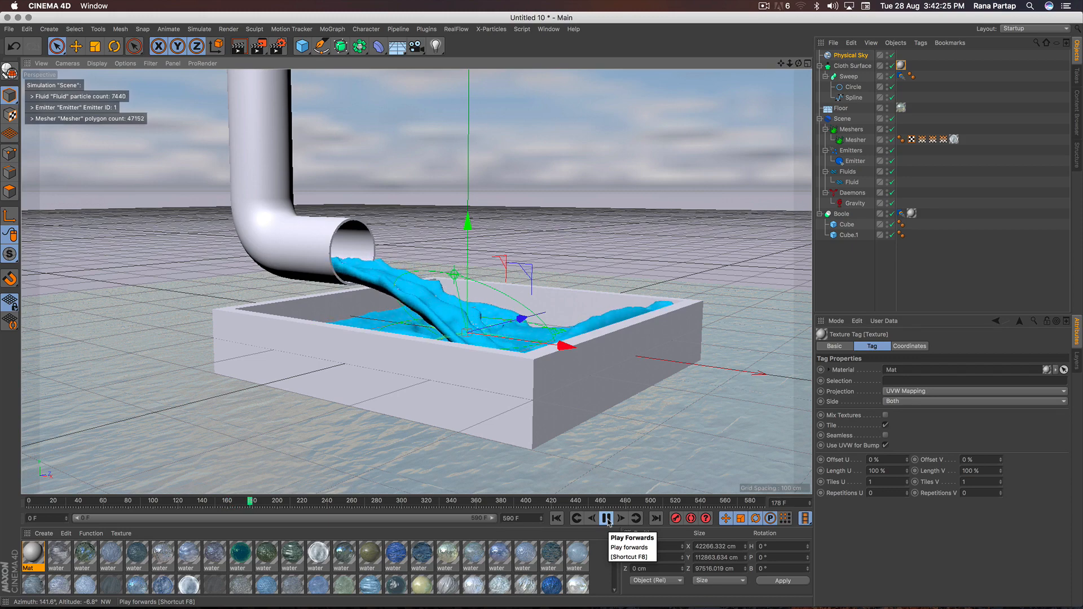
click(607, 519)
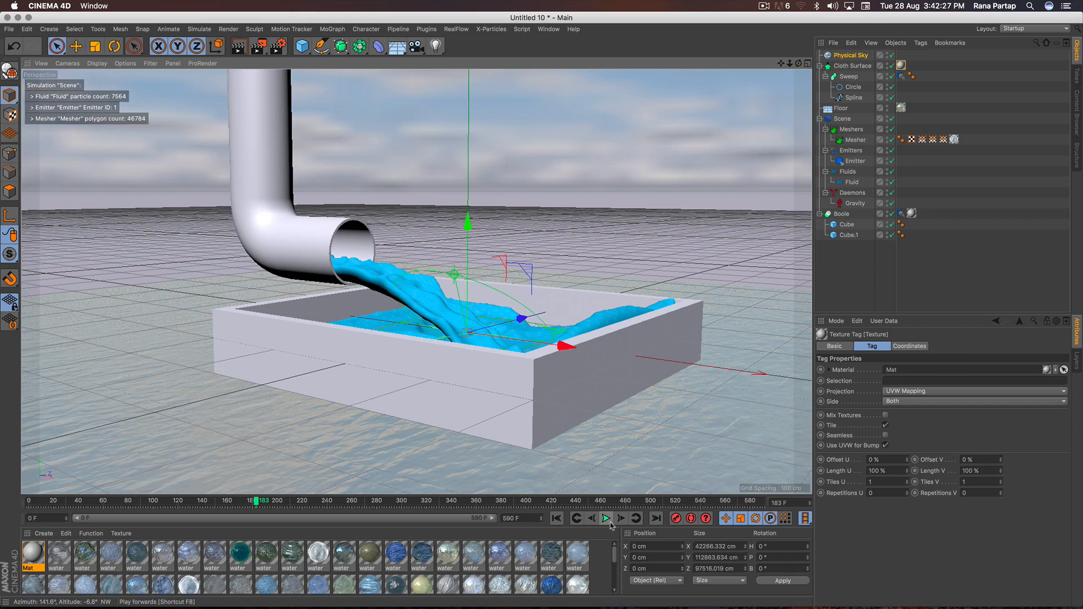
click(239, 46)
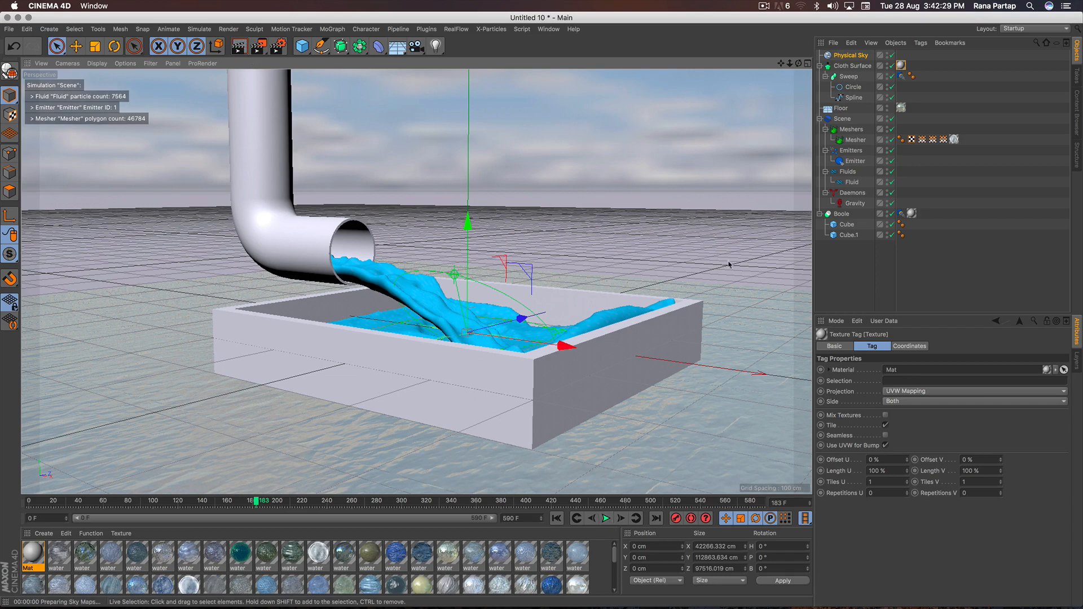